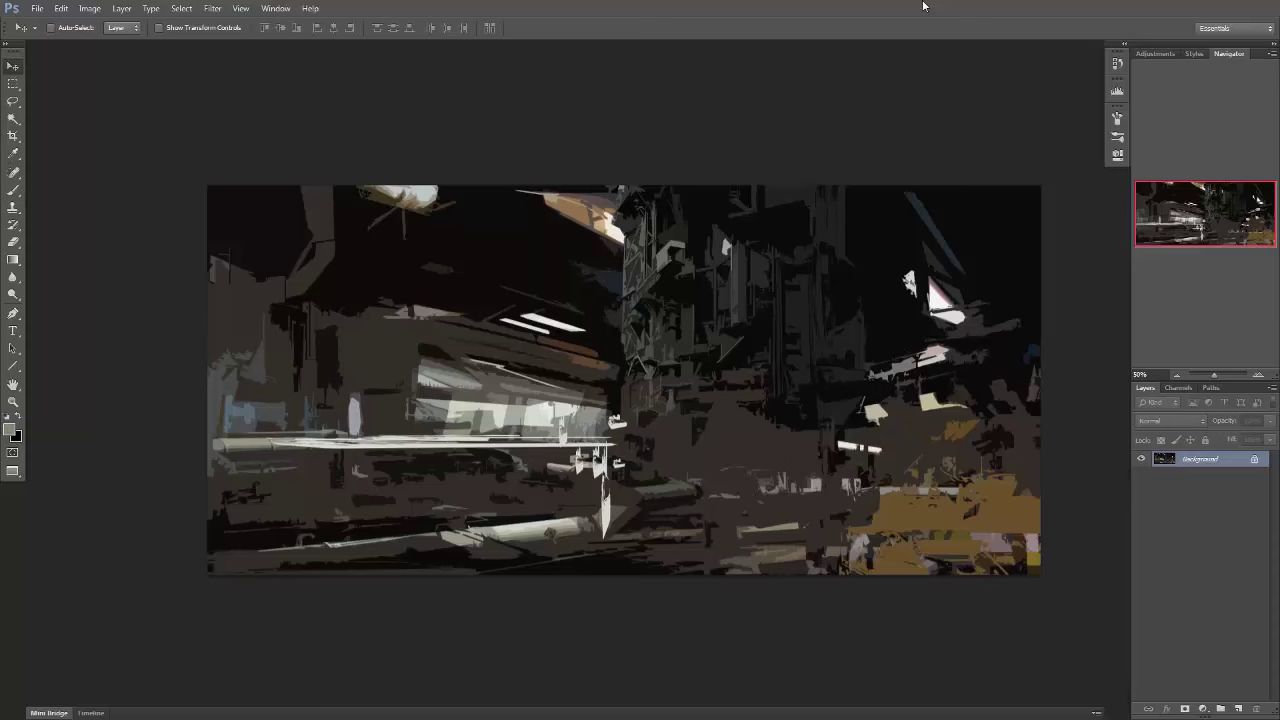
Copy a rectangular chunk of the painting onto Layer 1 and distort it into a slanted shape.
{"action": "key", "text": "m"}
{"action": "left_click_drag", "start_coordinate": [604, 182], "coordinate": [930, 600]}
{"action": "key", "text": "ctrl+j"}
{"action": "key", "text": "ctrl+t"}
{"action": "left_click_drag", "start_coordinate": [900, 184], "coordinate": [808, 232]}
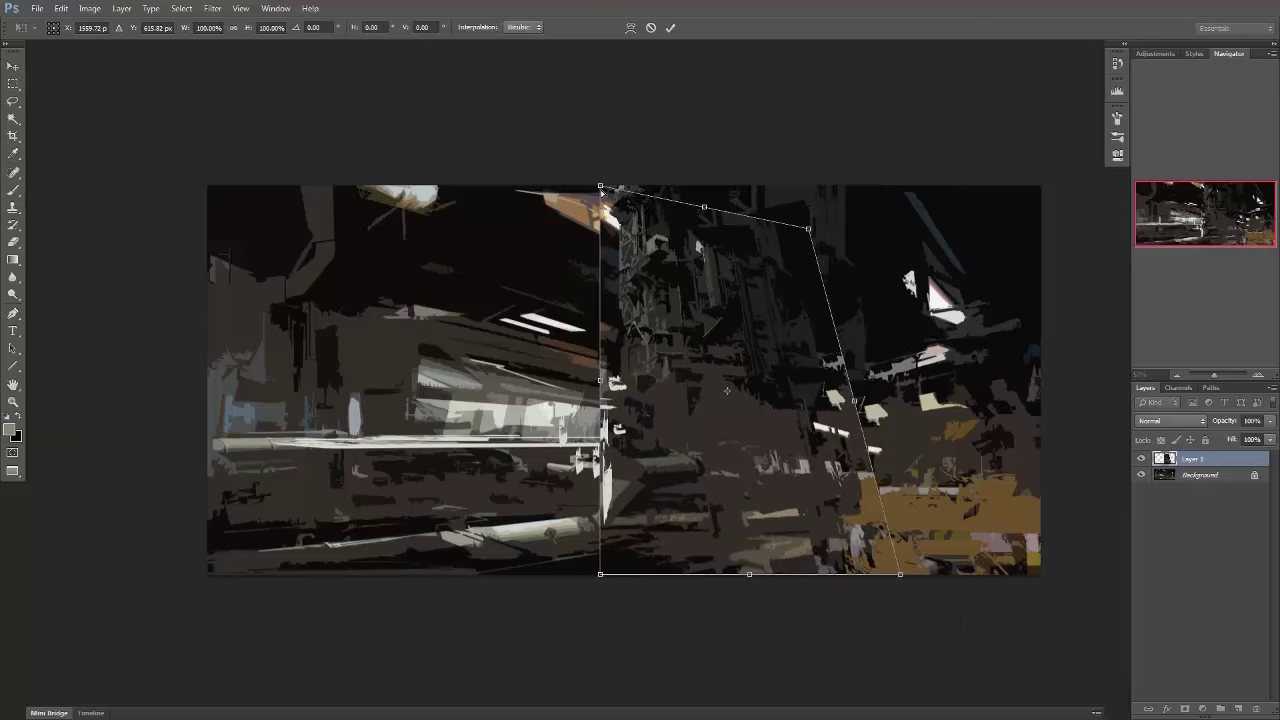
{"action": "left_click_drag", "start_coordinate": [600, 574], "coordinate": [557, 574]}
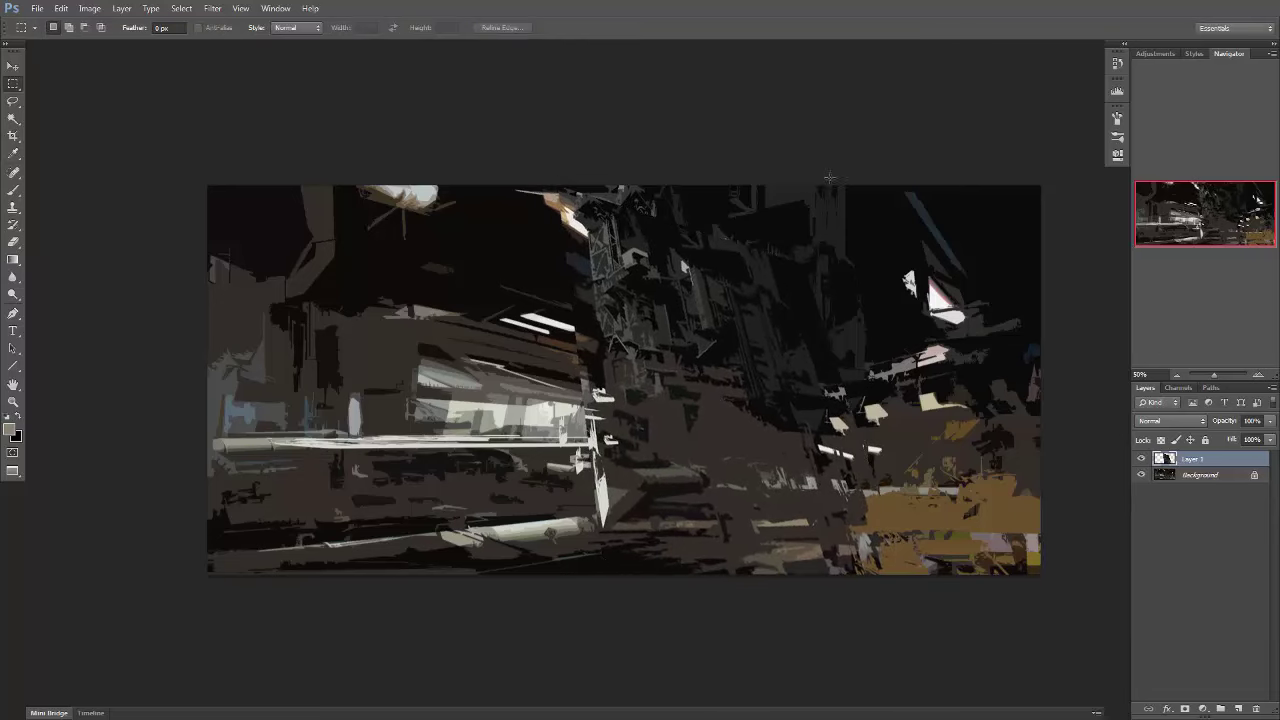
{"action": "mouse_move", "coordinate": [808, 232]}
{"action": "left_mouse_down"}
{"action": "mouse_move", "coordinate": [904, 185]}
{"action": "mouse_move", "coordinate": [886, 206]}
{"action": "left_mouse_up"}
{"action": "key", "text": "Return"}
Copy the top-left chunk onto Layer 2 and skew it into a slanted quadrilateral.
{"action": "left_click", "coordinate": [1200, 474]}
{"action": "mouse_move", "coordinate": [208, 185]}
{"action": "left_mouse_down"}
{"action": "mouse_move", "coordinate": [451, 430]}
{"action": "mouse_move", "coordinate": [486, 432]}
{"action": "left_mouse_up"}
{"action": "key", "text": "ctrl+j"}
{"action": "key", "text": "ctrl+t"}
{"action": "left_click_drag", "start_coordinate": [486, 185], "coordinate": [422, 255]}
{"action": "left_click_drag", "start_coordinate": [208, 432], "coordinate": [289, 431]}
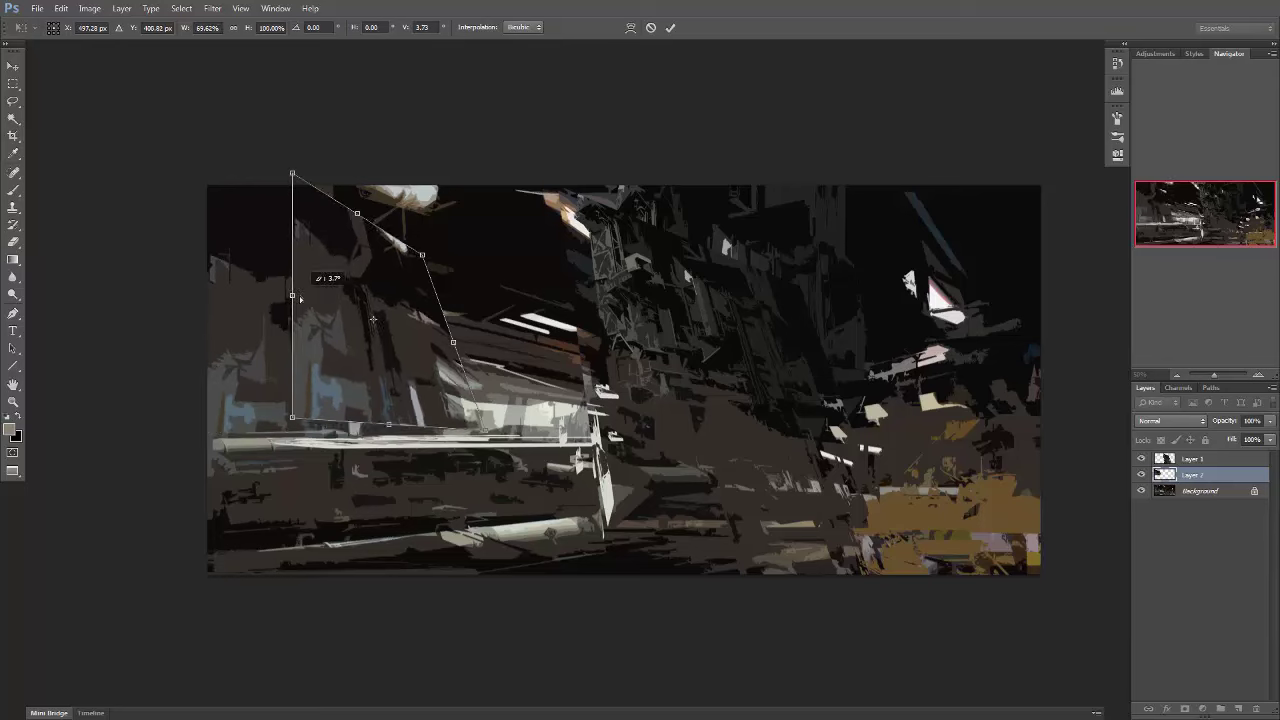
{"action": "left_click_drag", "start_coordinate": [208, 185], "coordinate": [270, 150]}
{"action": "key", "text": "Return"}
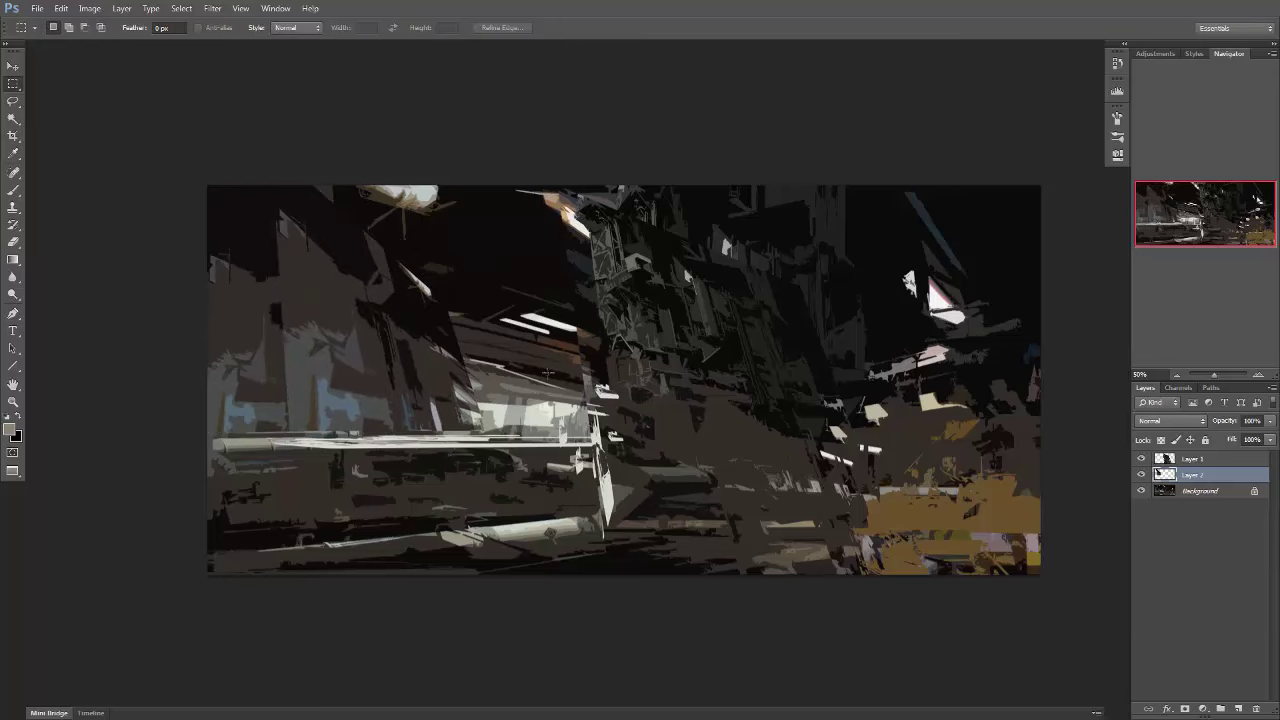
Copy the bottom-right area onto Layer 3, distort its corners, and duplicate it as Layer 3 copy.
{"action": "left_click", "coordinate": [1200, 490]}
{"action": "key", "text": "ctrl+j"}
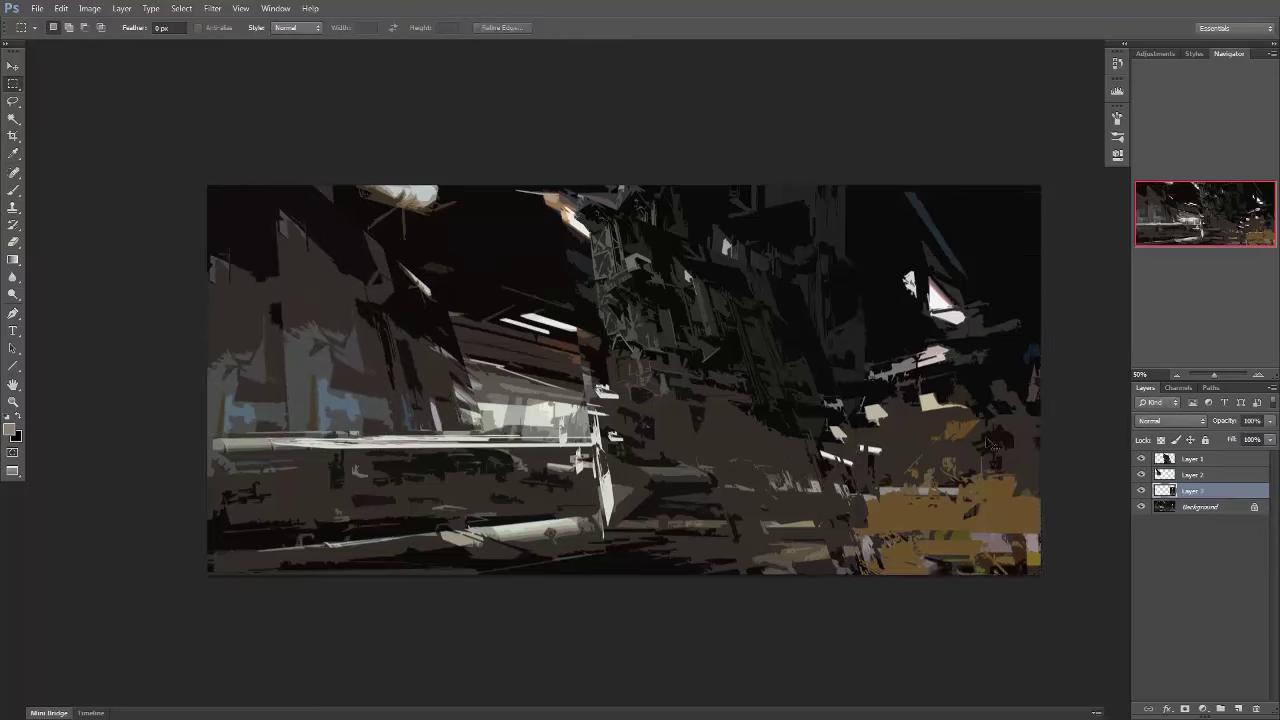
{"action": "key", "text": "ctrl+t"}
{"action": "left_click_drag", "start_coordinate": [884, 573], "coordinate": [857, 573]}
{"action": "left_click_drag", "start_coordinate": [1040, 357], "coordinate": [1040, 321]}
{"action": "mouse_move", "coordinate": [884, 357]}
{"action": "left_mouse_down"}
{"action": "mouse_move", "coordinate": [913, 372]}
{"action": "mouse_move", "coordinate": [905, 360]}
{"action": "left_mouse_up"}
{"action": "left_click_drag", "start_coordinate": [1040, 573], "coordinate": [1057, 594]}
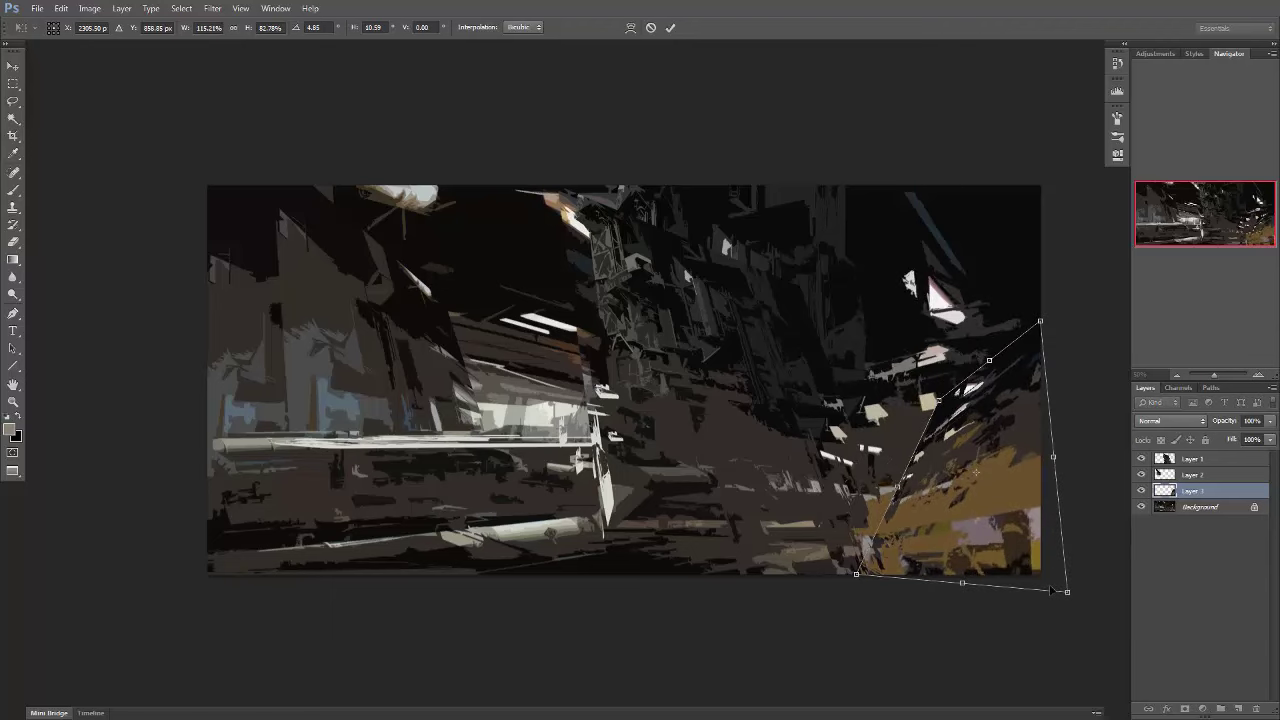
{"action": "key", "text": "Return"}
{"action": "key", "text": "v"}
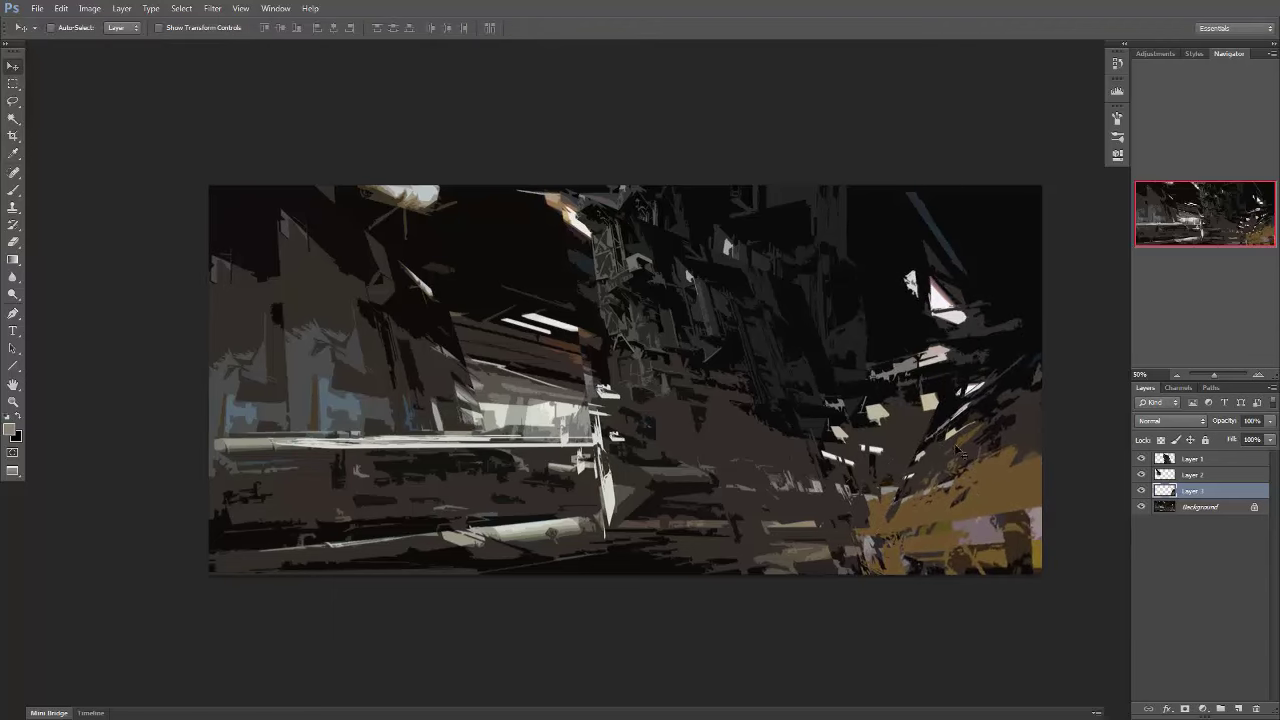
{"action": "key", "text": "ctrl+j"}
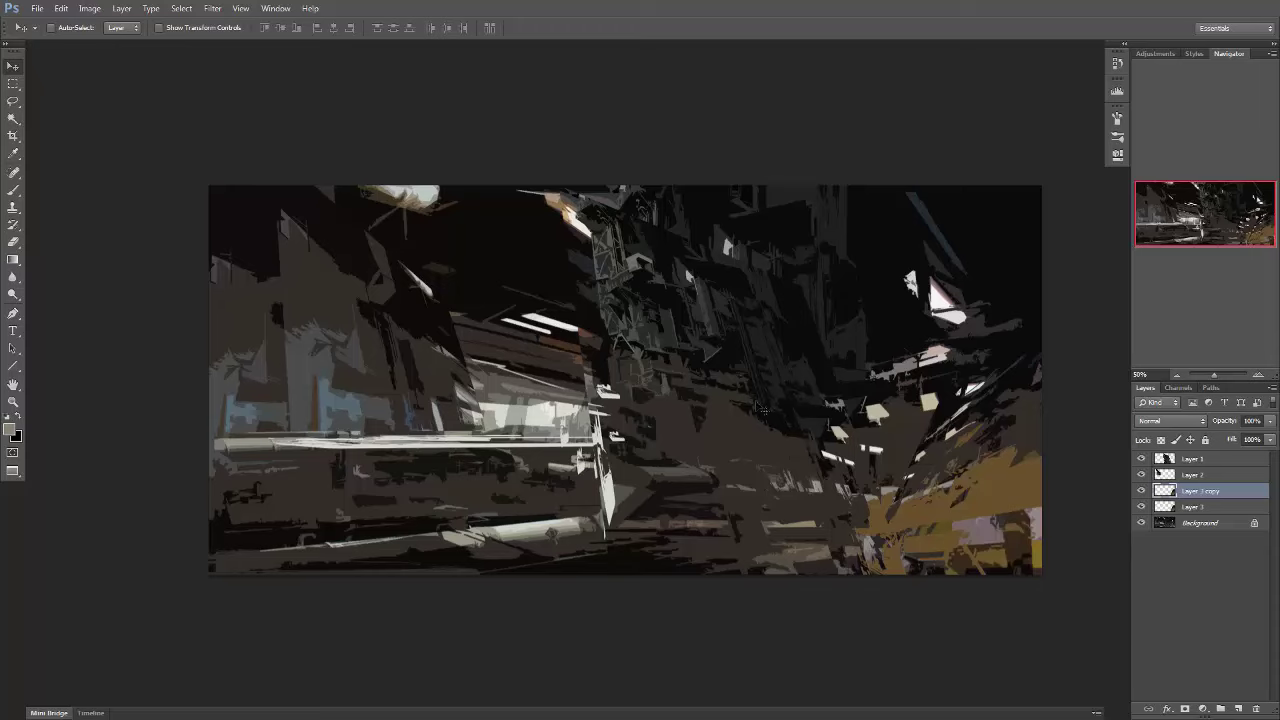
Liquify the Layer 3 copy piece into curves with Forward Warp and Push Left.
{"action": "left_click", "coordinate": [212, 8]}
{"action": "left_click", "coordinate": [235, 97]}
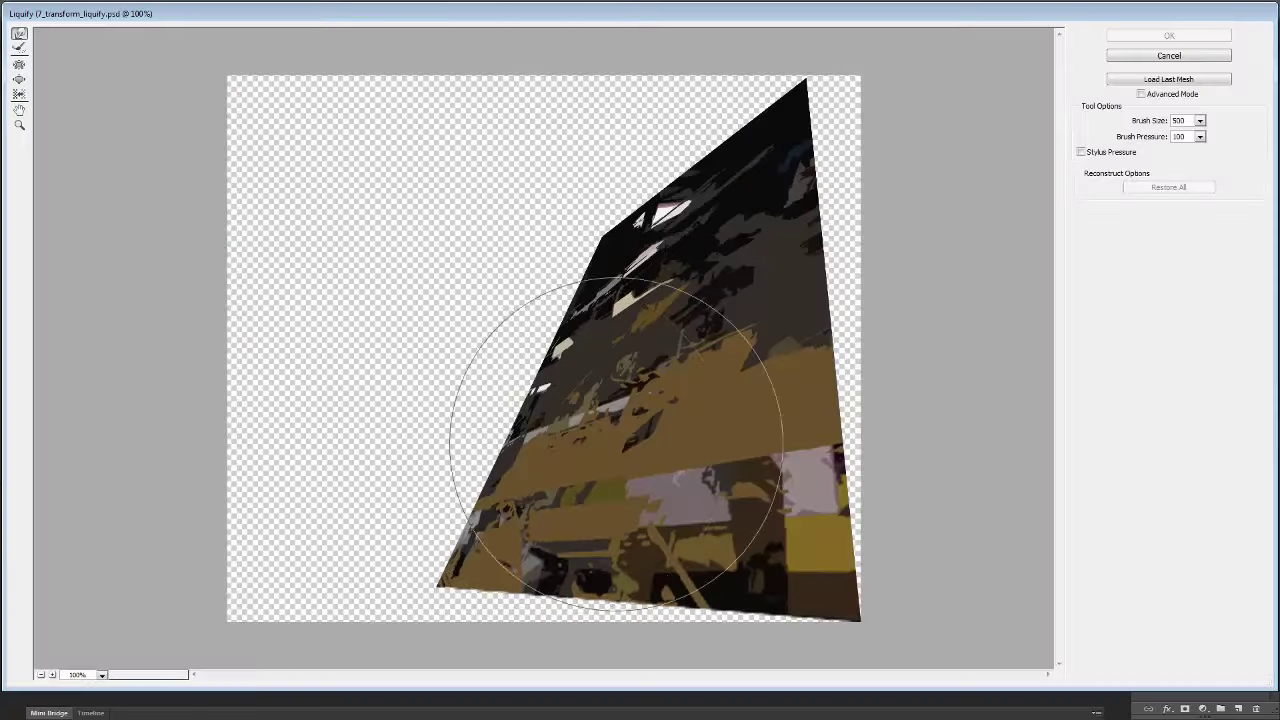
{"action": "mouse_move", "coordinate": [616, 441]}
{"action": "left_mouse_down"}
{"action": "mouse_move", "coordinate": [543, 443]}
{"action": "mouse_move", "coordinate": [600, 457]}
{"action": "mouse_move", "coordinate": [529, 243]}
{"action": "mouse_move", "coordinate": [371, 559]}
{"action": "mouse_move", "coordinate": [560, 300]}
{"action": "left_mouse_up"}
{"action": "left_click", "coordinate": [19, 94]}
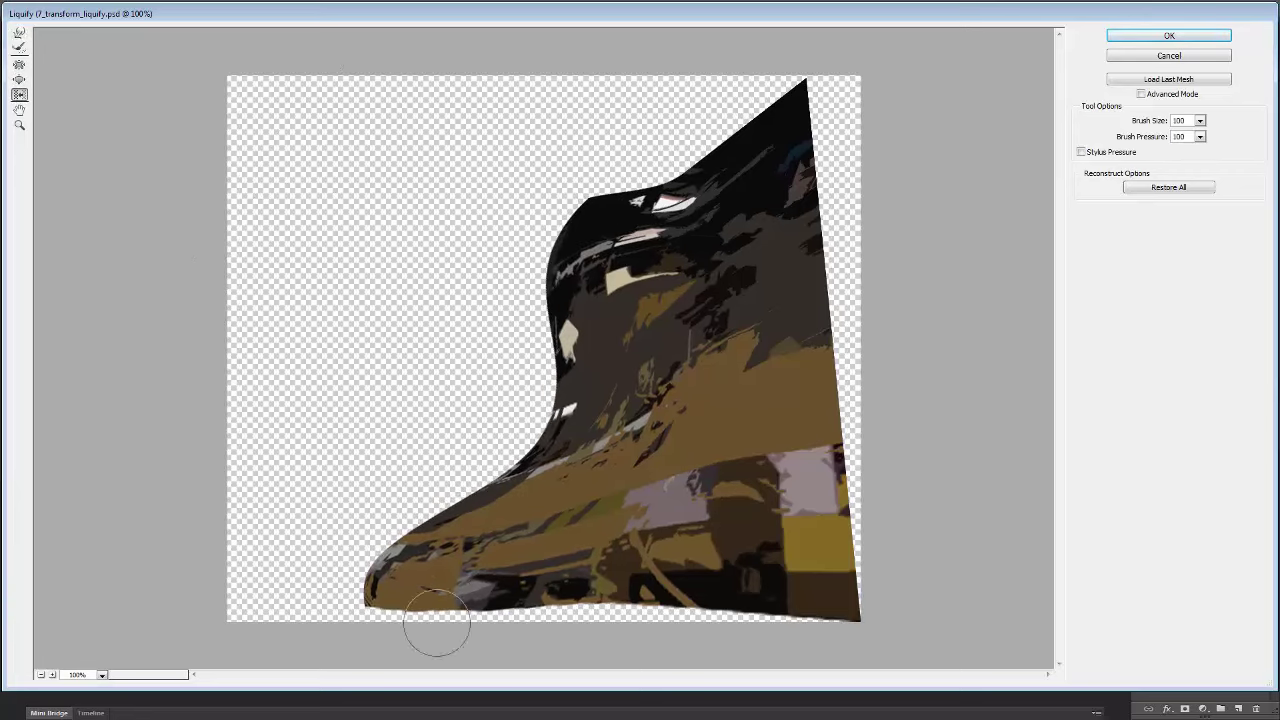
{"action": "key", "text": "Return"}
{"action": "key", "text": "ctrl+d"}
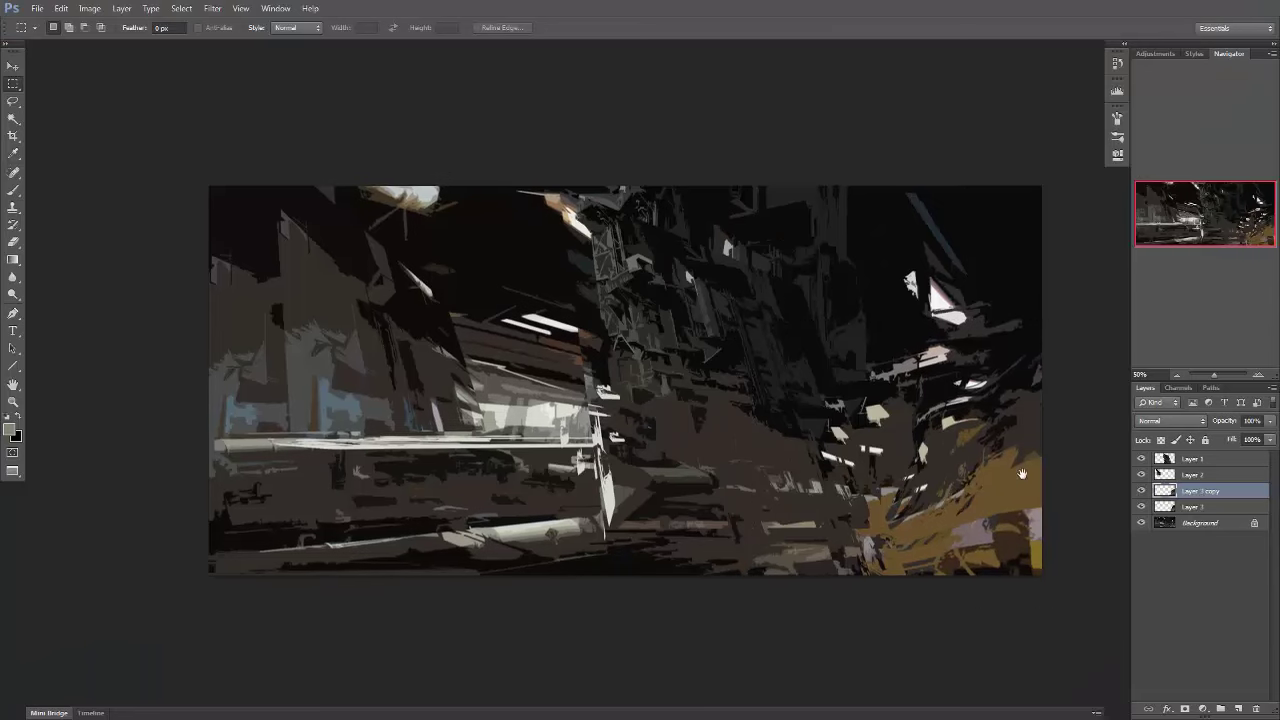
Duplicate Layer 2 and liquify the top-left piece into a curving shape.
{"action": "left_click", "coordinate": [1190, 475]}
{"action": "key", "text": "ctrl+j"}
{"action": "left_click_drag", "start_coordinate": [822, 547], "coordinate": [822, 547]}
{"action": "left_click", "coordinate": [212, 8]}
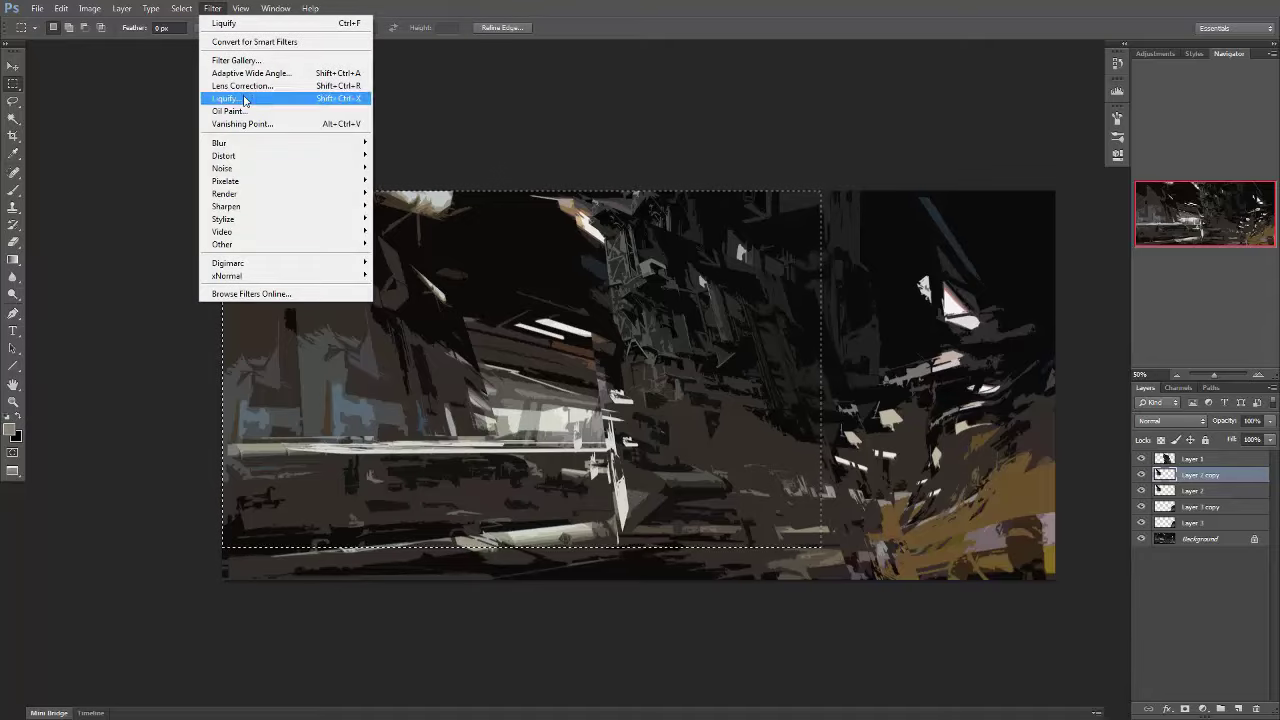
{"action": "left_click", "coordinate": [240, 103]}
{"action": "left_click_drag", "start_coordinate": [343, 157], "coordinate": [237, 465]}
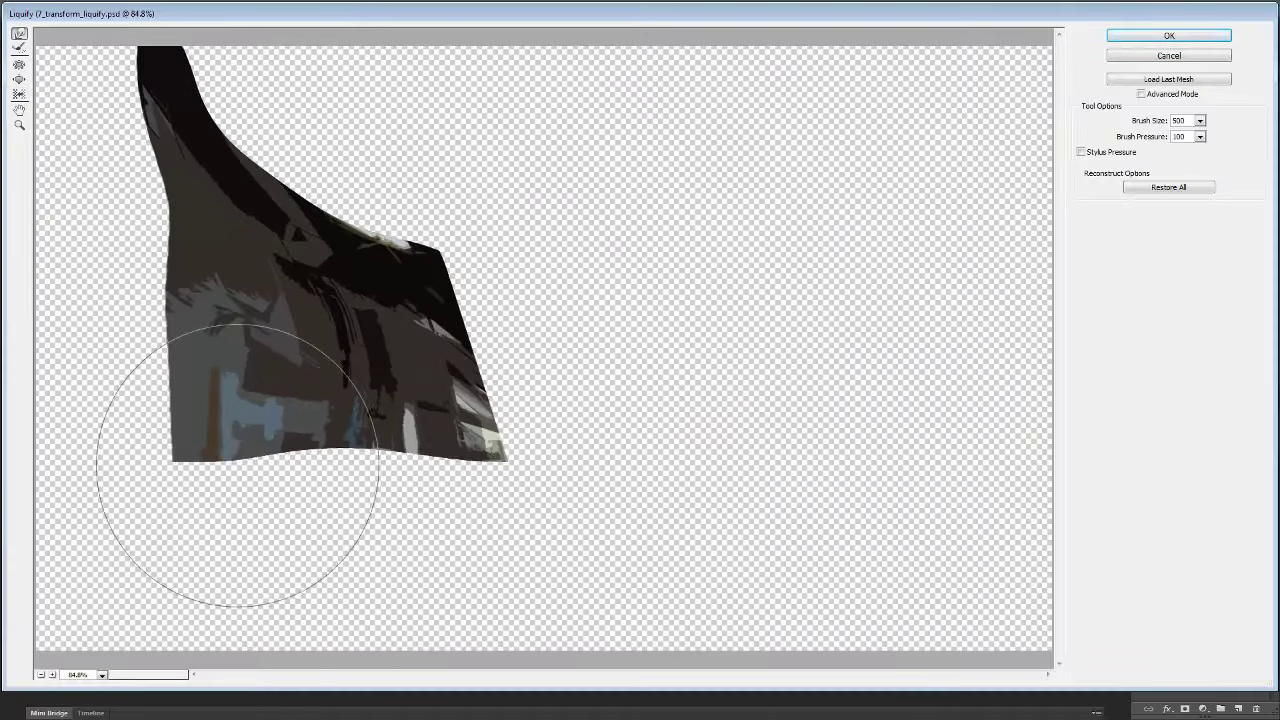
{"action": "left_click", "coordinate": [1169, 35]}
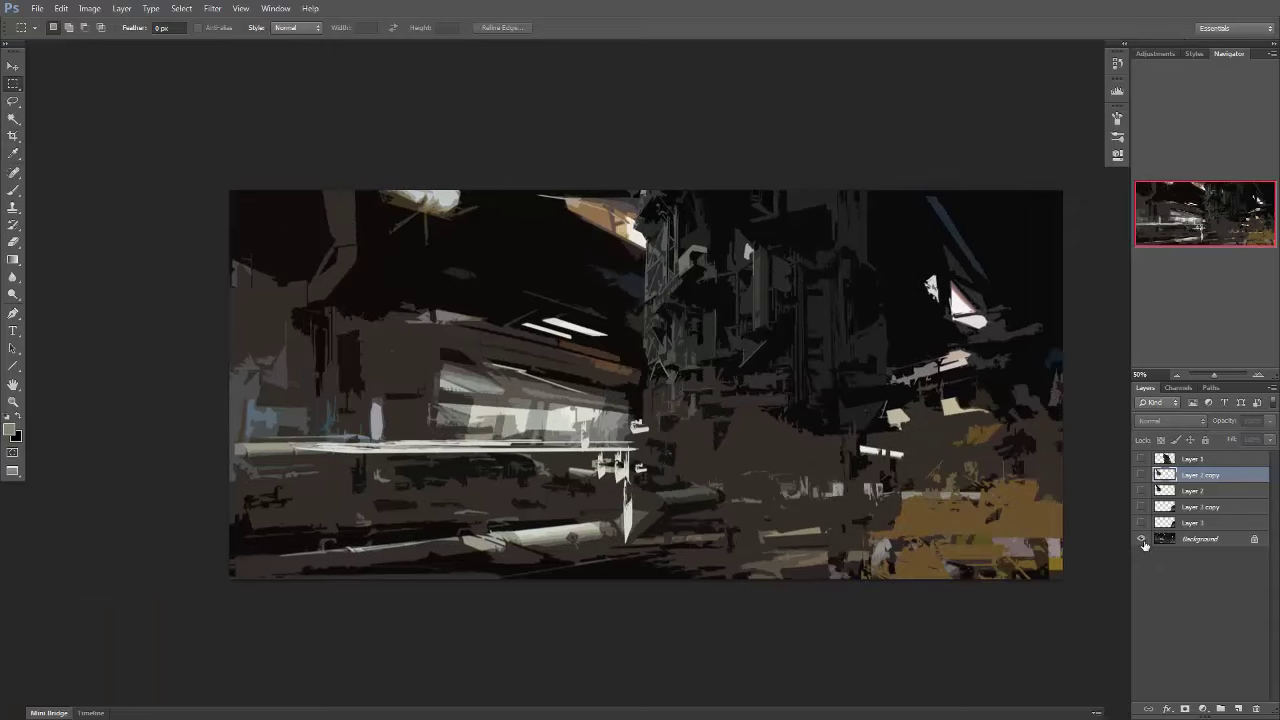
Merge the cut-out layers from the topmost down to Layer 1 into one layer.
{"action": "left_click", "coordinate": [1216, 459]}
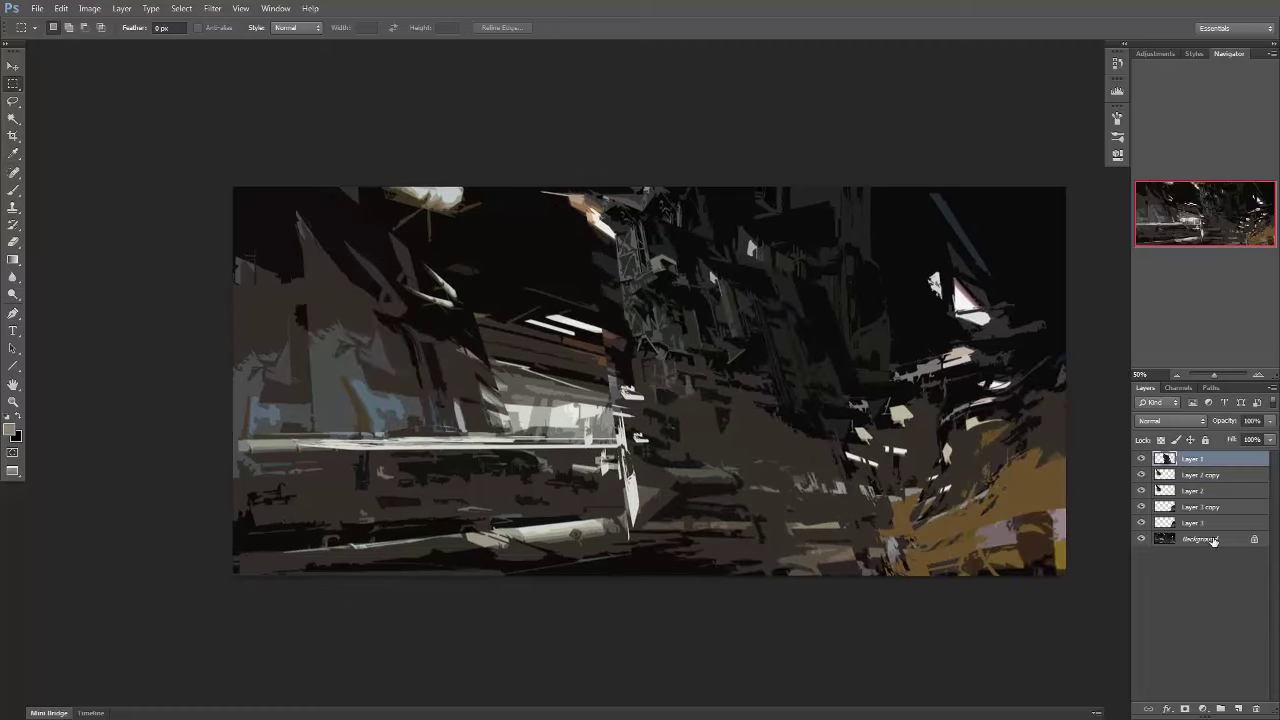
{"action": "left_click", "coordinate": [1210, 522], "text": "shift"}
{"action": "key", "text": "ctrl+e"}
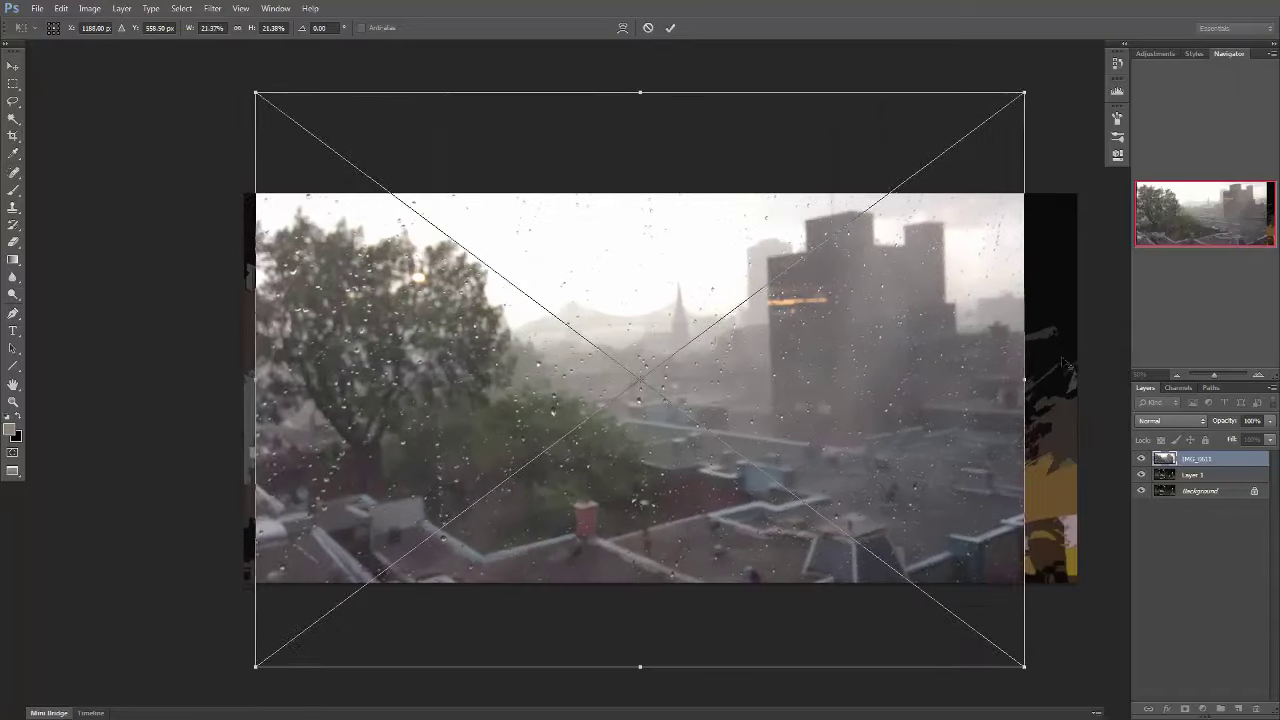
Mask the IMG_0615 rain photo and fade it with a black-to-white gradient.
{"action": "key", "text": "Return"}
{"action": "right_click", "coordinate": [1246, 469]}
{"action": "left_click", "coordinate": [1184, 708]}
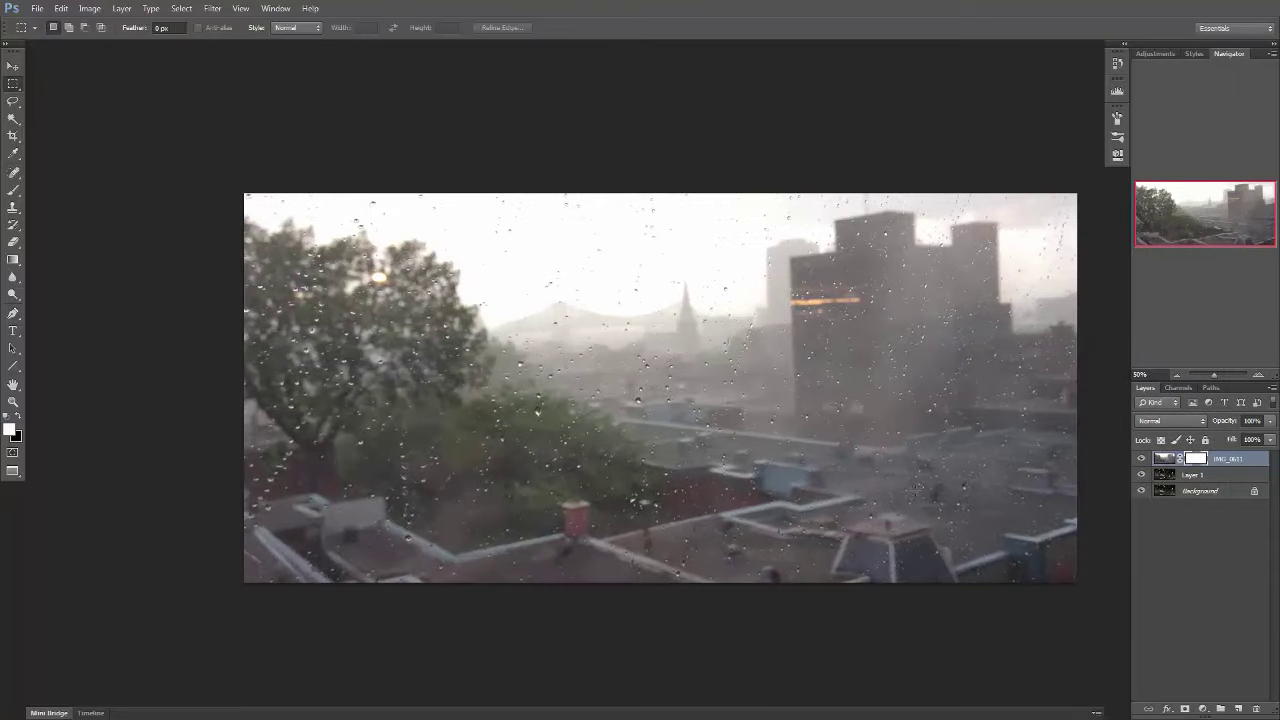
{"action": "key", "text": "g"}
{"action": "key", "text": "d"}
{"action": "left_click_drag", "start_coordinate": [725, 210], "coordinate": [725, 675]}
{"action": "left_click_drag", "start_coordinate": [767, 291], "coordinate": [428, 414]}
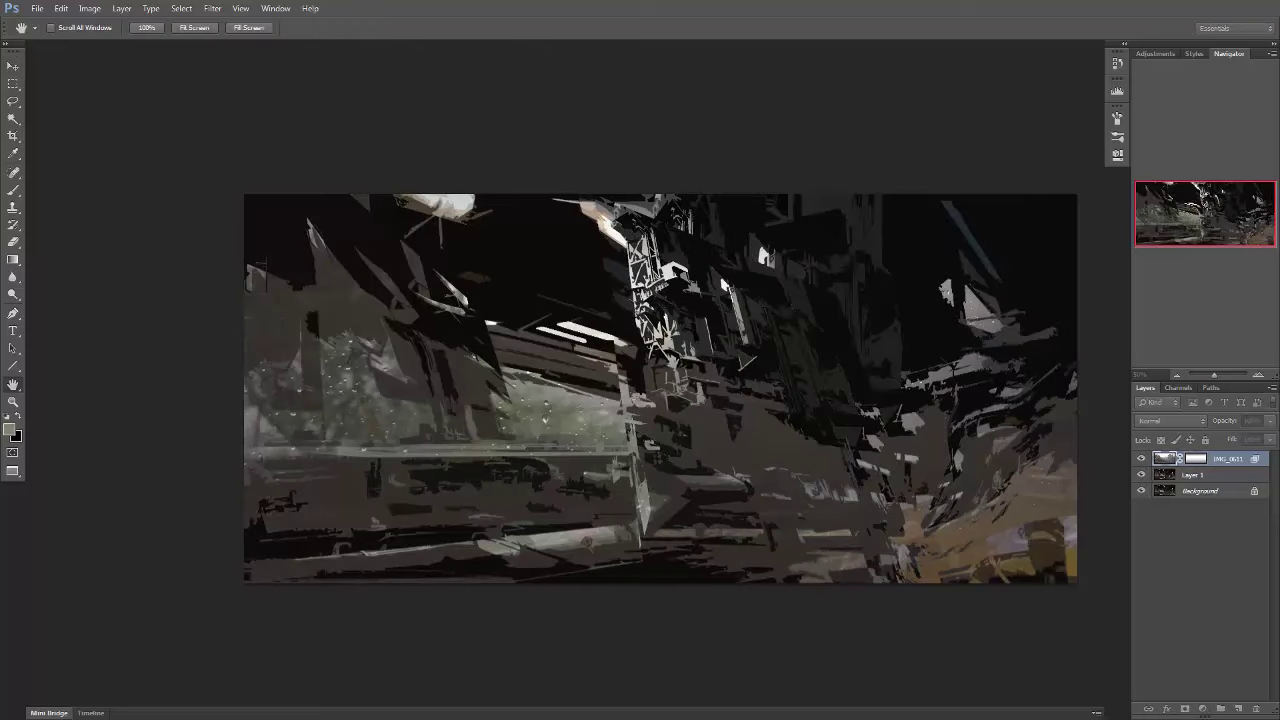
{"action": "key", "text": "v"}
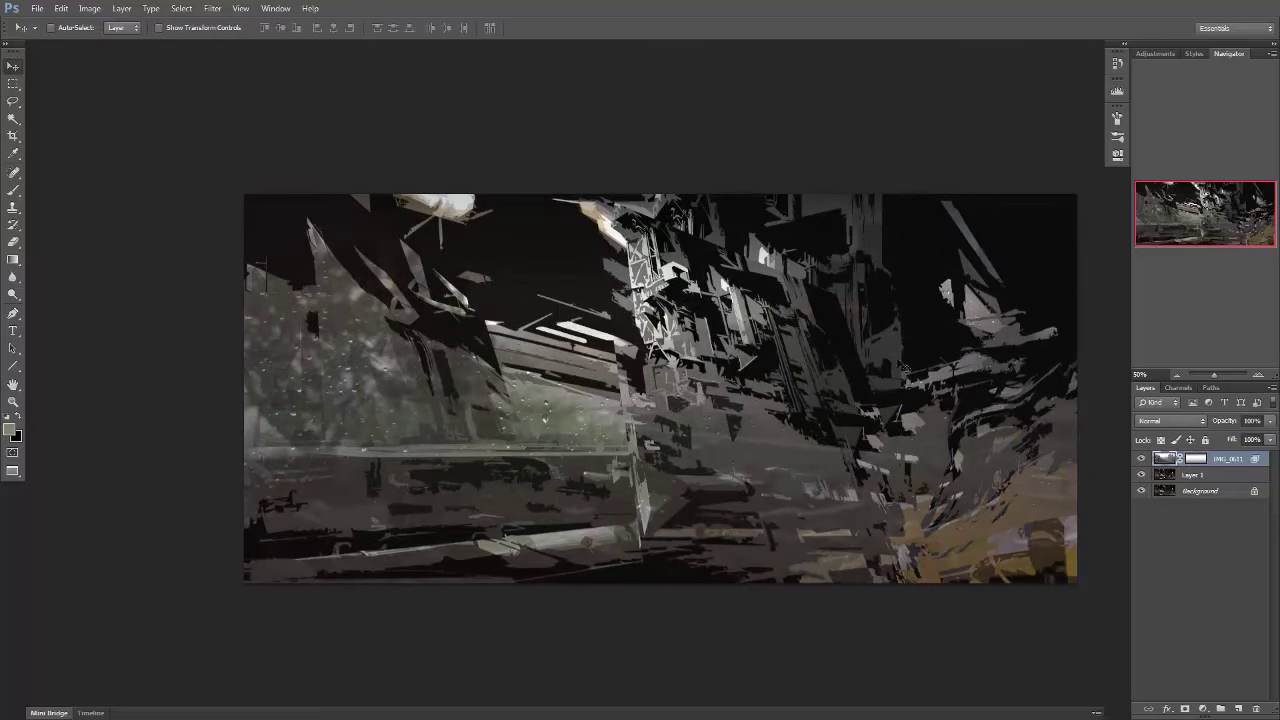
{"action": "key", "text": "g"}
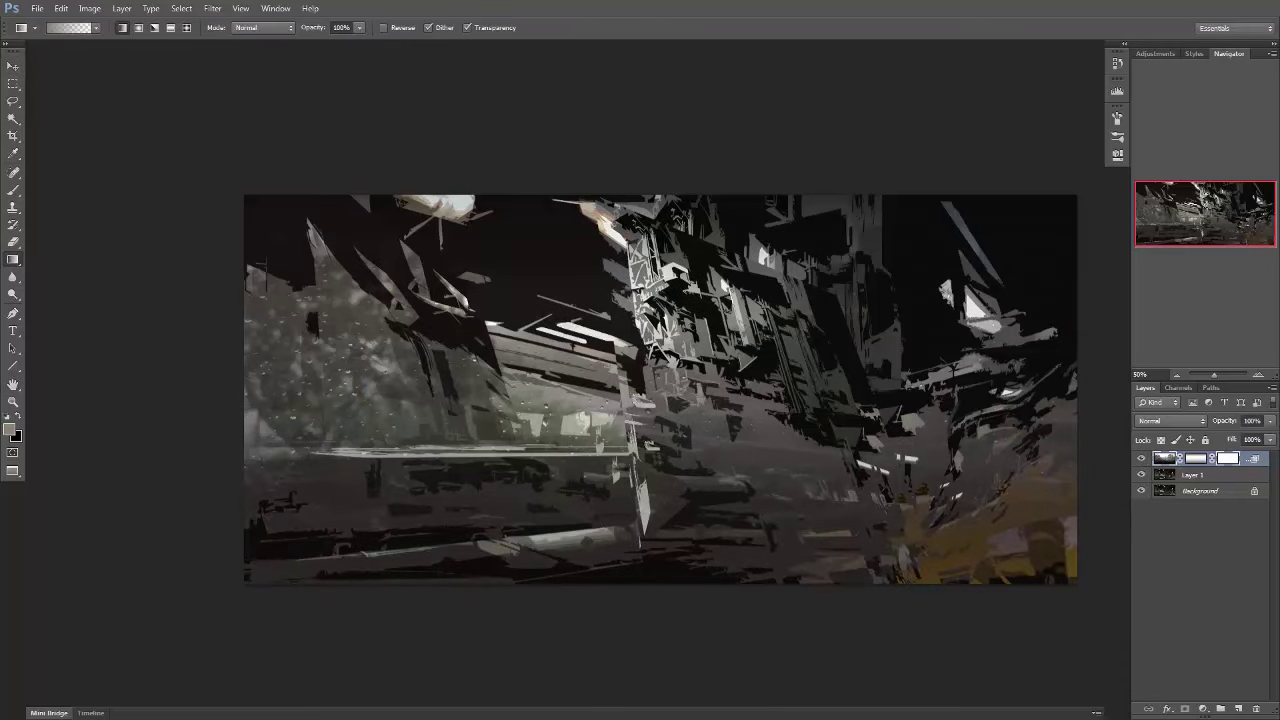
Place the metal building photo, flip it vertically, and stretch it wider.
{"action": "left_click_drag", "start_coordinate": [640, 712], "coordinate": [646, 462]}
{"action": "right_click", "coordinate": [659, 434]}
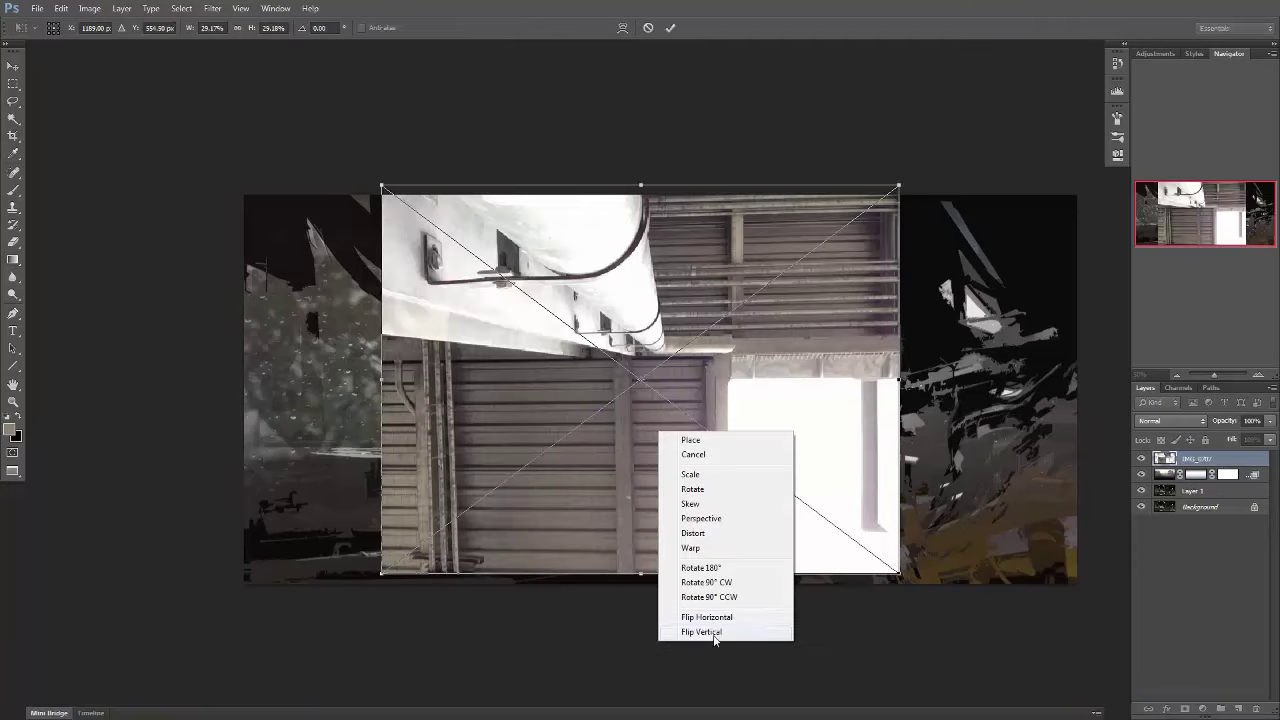
{"action": "left_click", "coordinate": [714, 634]}
{"action": "left_click_drag", "start_coordinate": [898, 380], "coordinate": [1057, 380]}
{"action": "key", "text": "Return"}
Lower the photo, darken it with Levels output 178, and hide it with a black mask.
{"action": "right_click", "coordinate": [1190, 458]}
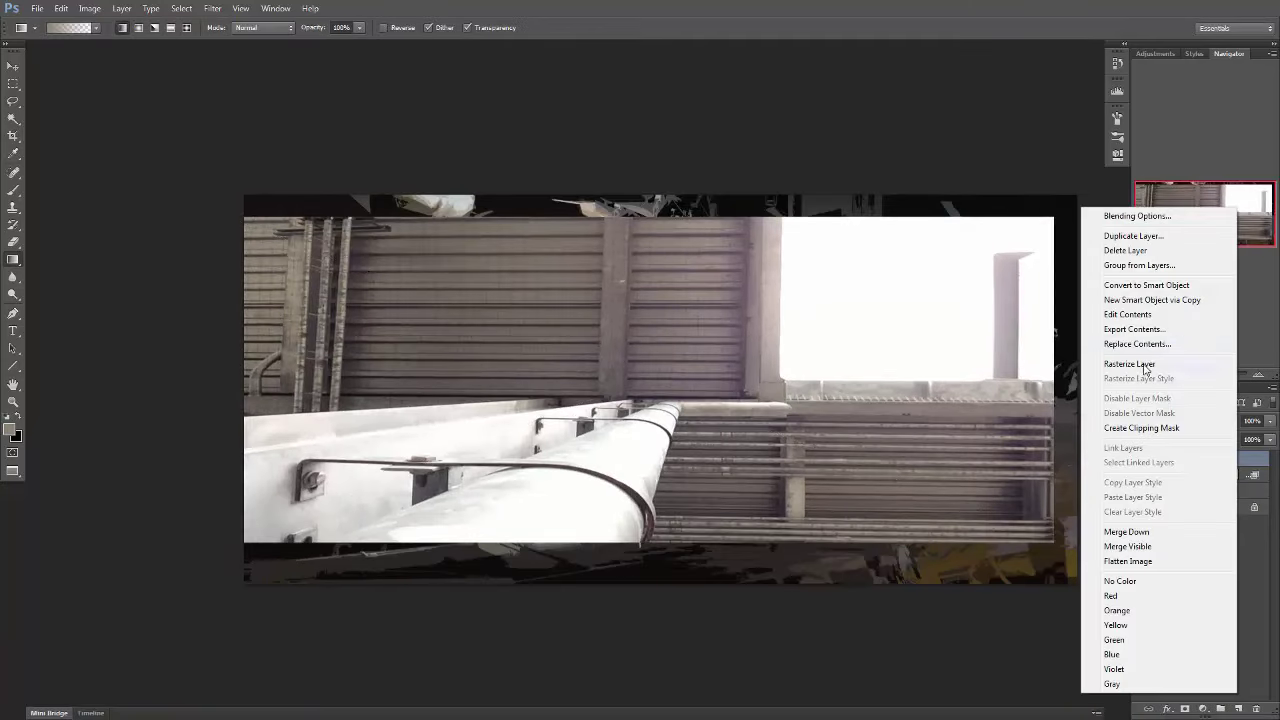
{"action": "key", "text": "v"}
{"action": "left_click_drag", "start_coordinate": [794, 363], "coordinate": [794, 437]}
{"action": "key", "text": "ctrl+l"}
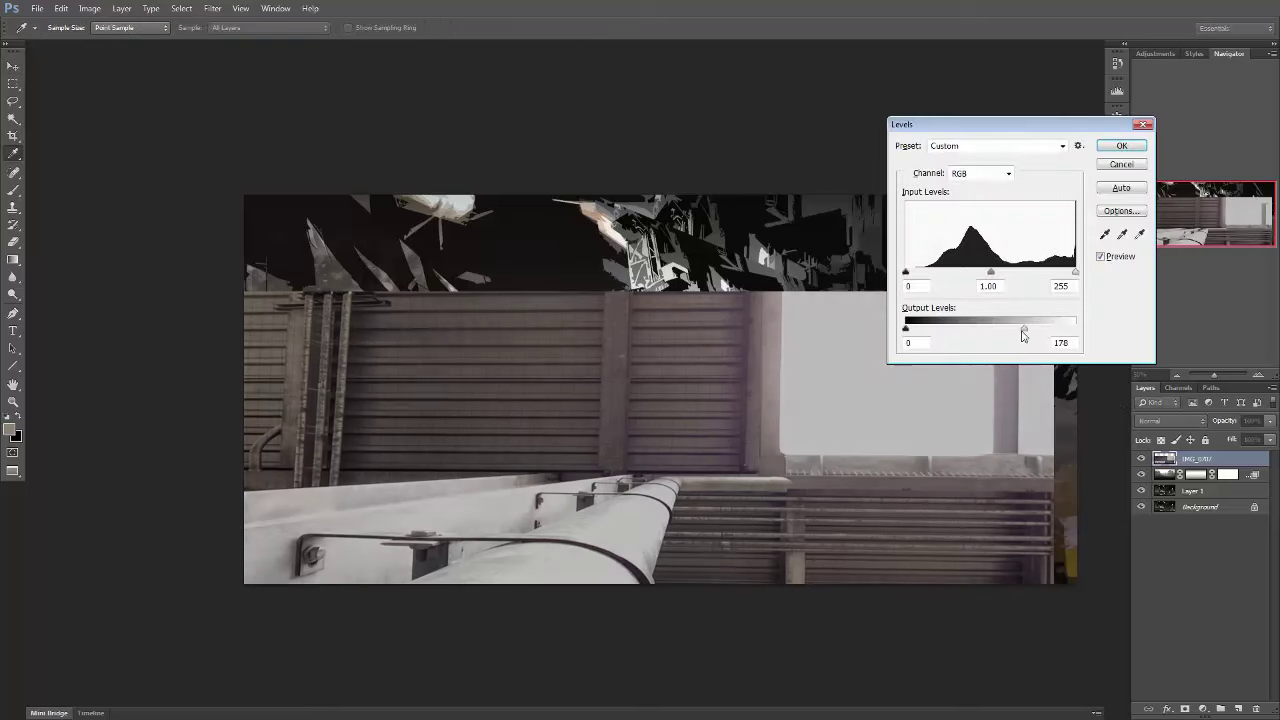
{"action": "key", "text": "Return"}
{"action": "left_click", "coordinate": [1184, 709], "text": "alt"}
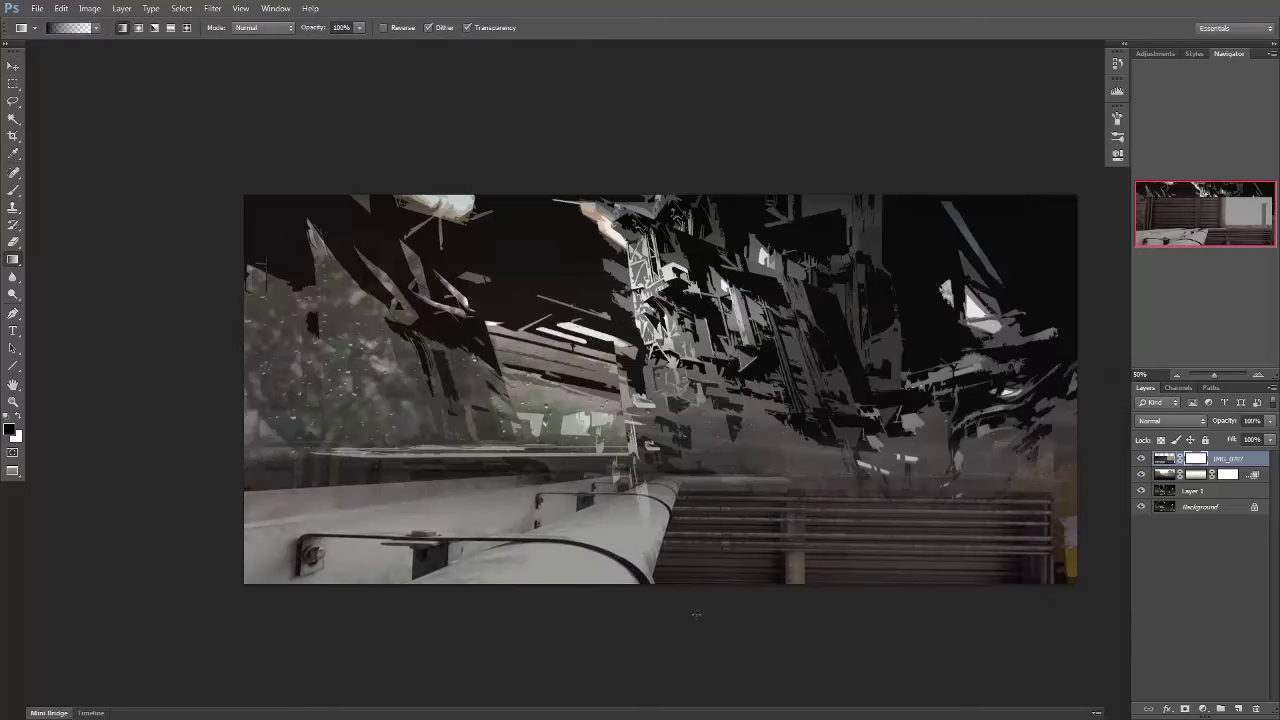
{"action": "key", "text": "ctrl+t"}
{"action": "left_click_drag", "start_coordinate": [810, 348], "coordinate": [810, 470]}
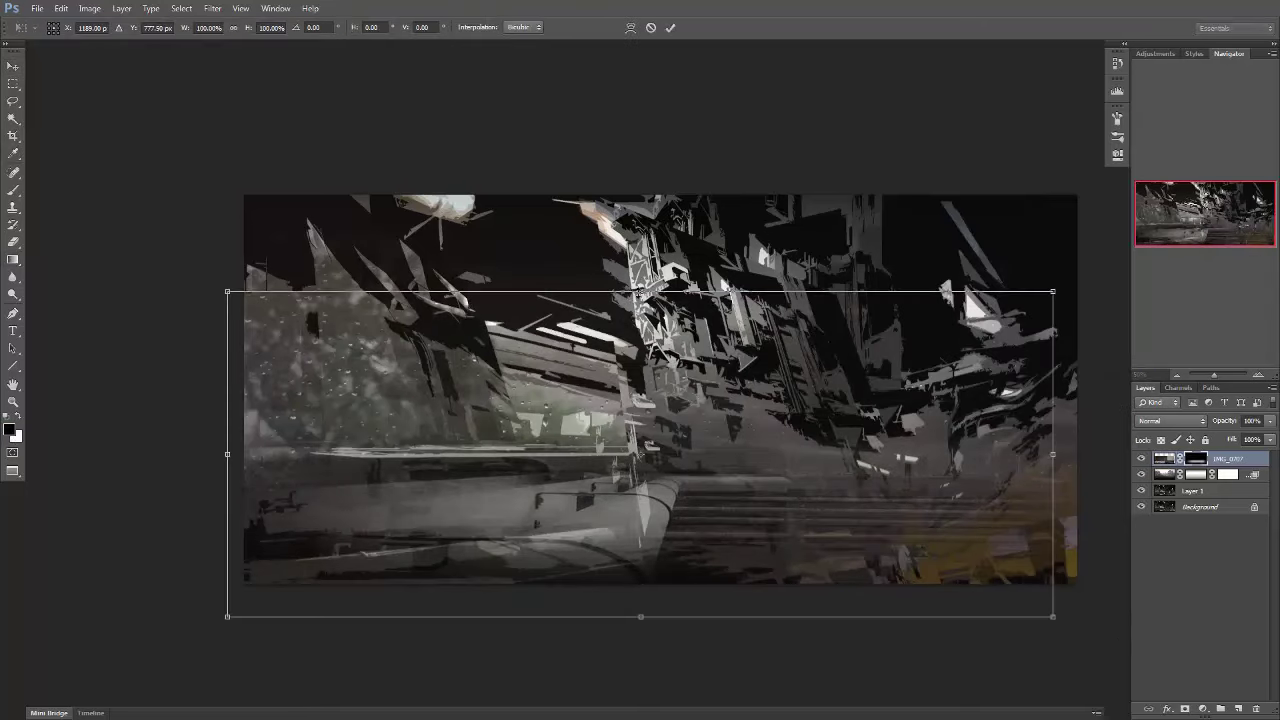
{"action": "key", "text": "Return"}
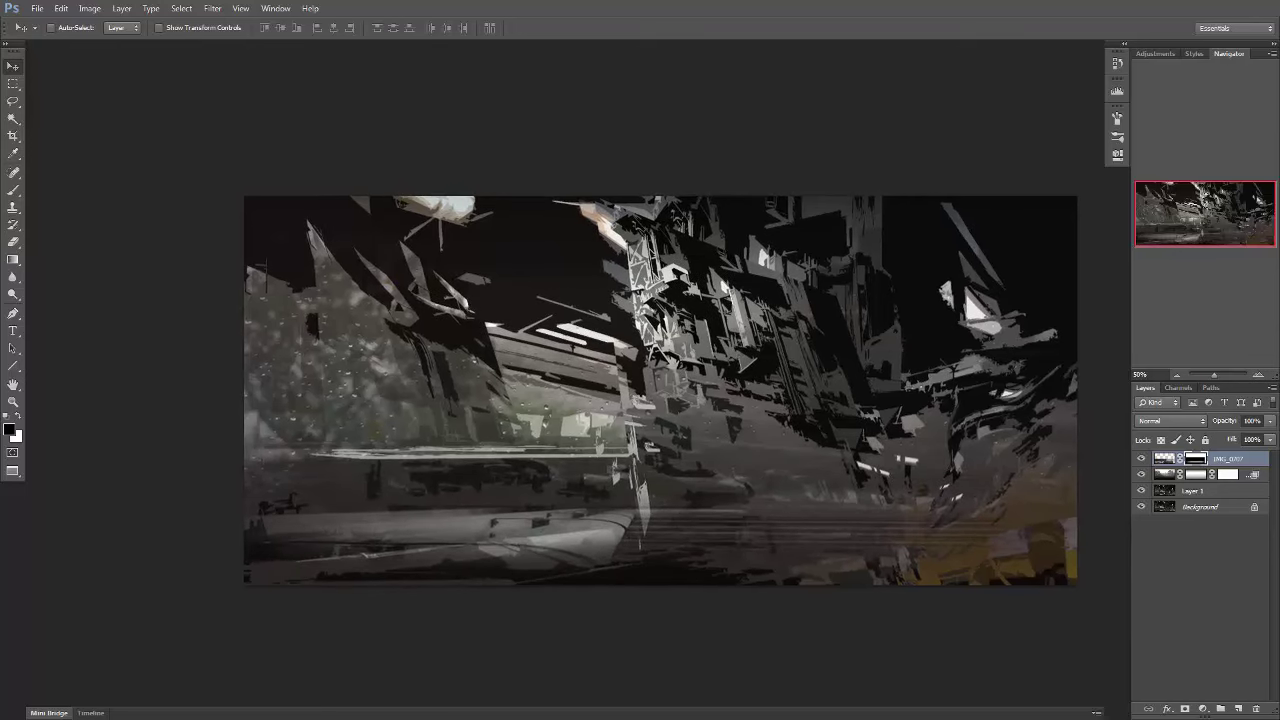
Move the IMG_0734 floor photo up and stretch it to full canvas width.
{"action": "key", "text": "Return"}
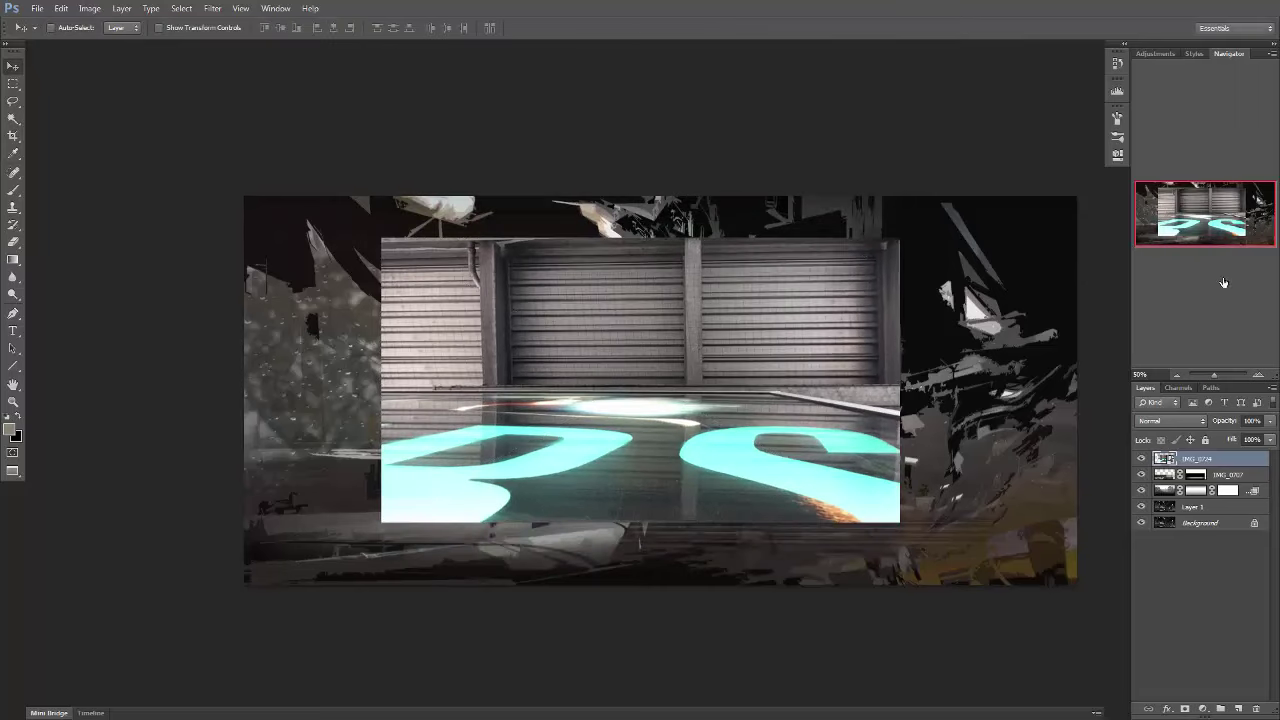
{"action": "right_click", "coordinate": [1198, 466]}
{"action": "left_click", "coordinate": [1110, 323]}
{"action": "mouse_move", "coordinate": [772, 426]}
{"action": "left_mouse_down"}
{"action": "mouse_move", "coordinate": [876, 259]}
{"action": "mouse_move", "coordinate": [876, 388]}
{"action": "left_mouse_up"}
{"action": "key", "text": "ctrl+t"}
{"action": "left_click_drag", "start_coordinate": [880, 609], "coordinate": [1078, 585]}
{"action": "key", "text": "Return"}
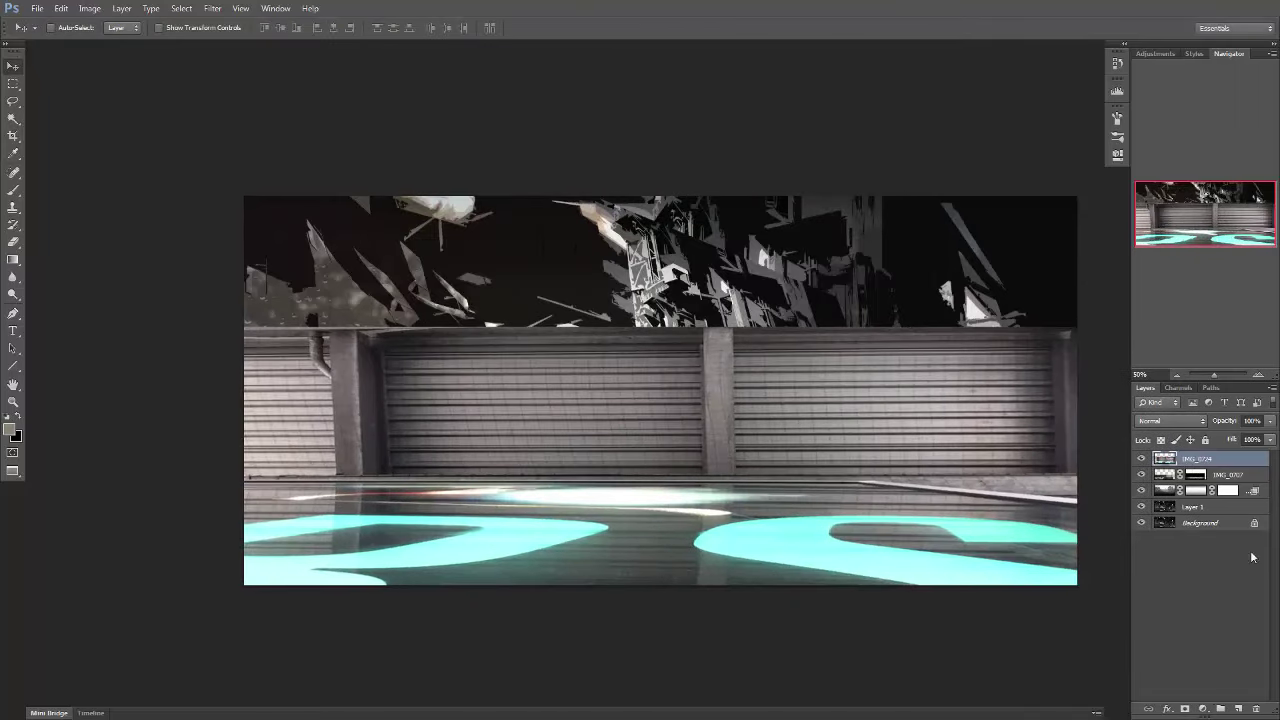
Mask the floor photo, fade its top with a gradient, and set blend mode to Pin Light.
{"action": "left_click", "coordinate": [1185, 708]}
{"action": "key", "text": "g"}
{"action": "left_click_drag", "start_coordinate": [660, 470], "coordinate": [660, 330]}
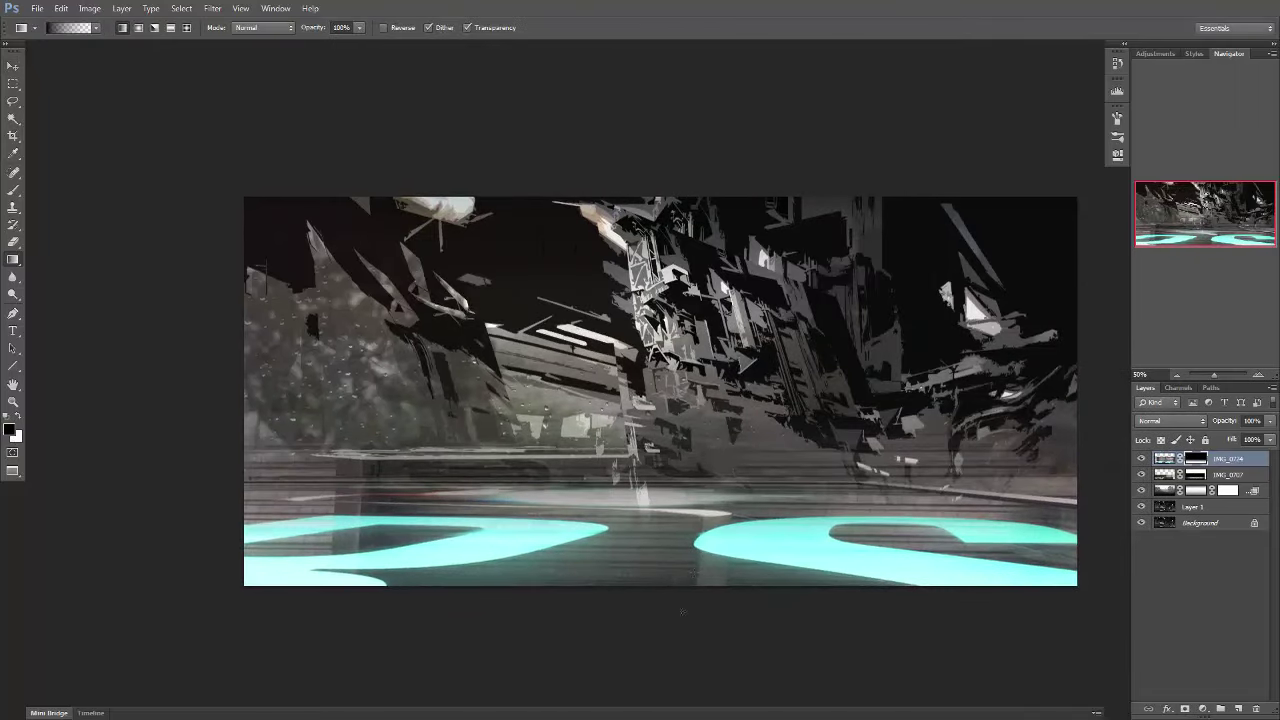
{"action": "left_click", "coordinate": [1171, 420]}
{"action": "left_click", "coordinate": [1165, 240]}
{"action": "key", "text": "Down"}
{"action": "key", "text": "Down"}
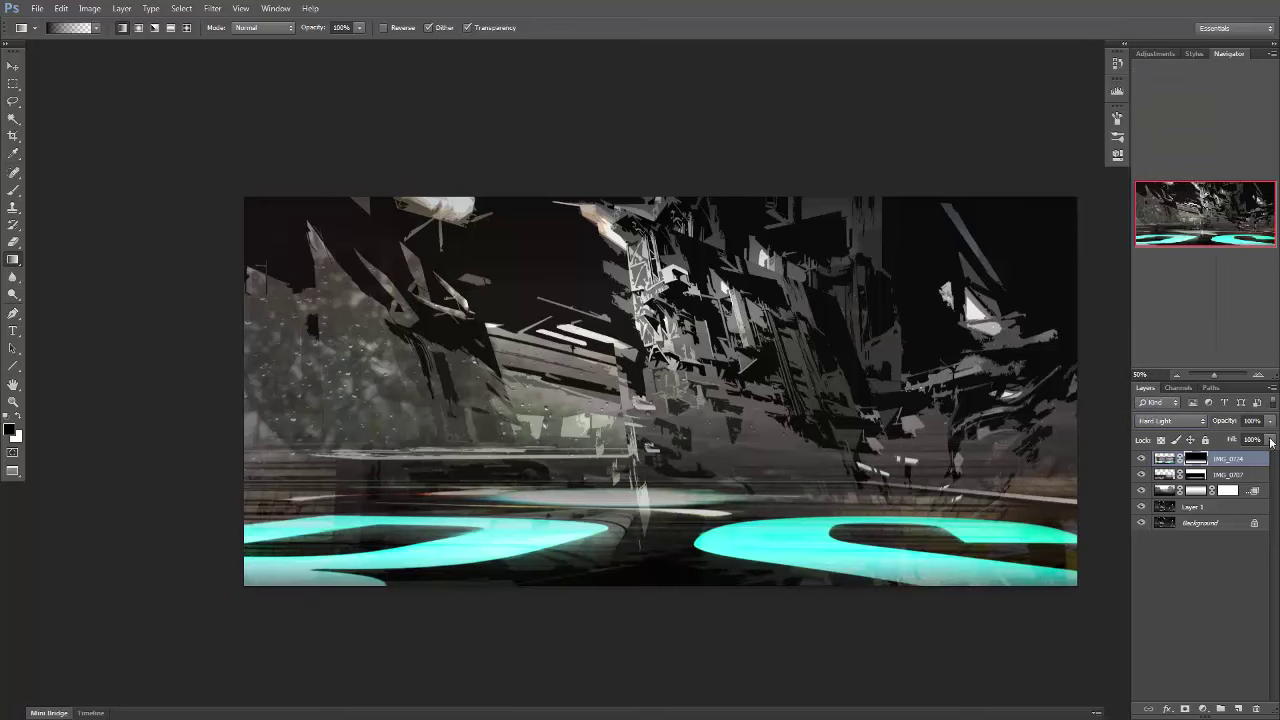
{"action": "key", "text": "Down"}
{"action": "key", "text": "Down"}
{"action": "key", "text": "Down"}
Lower the floor layer's fill to 51% and shift it right along the bottom.
{"action": "left_click_drag", "start_coordinate": [1275, 455], "coordinate": [1234, 456]}
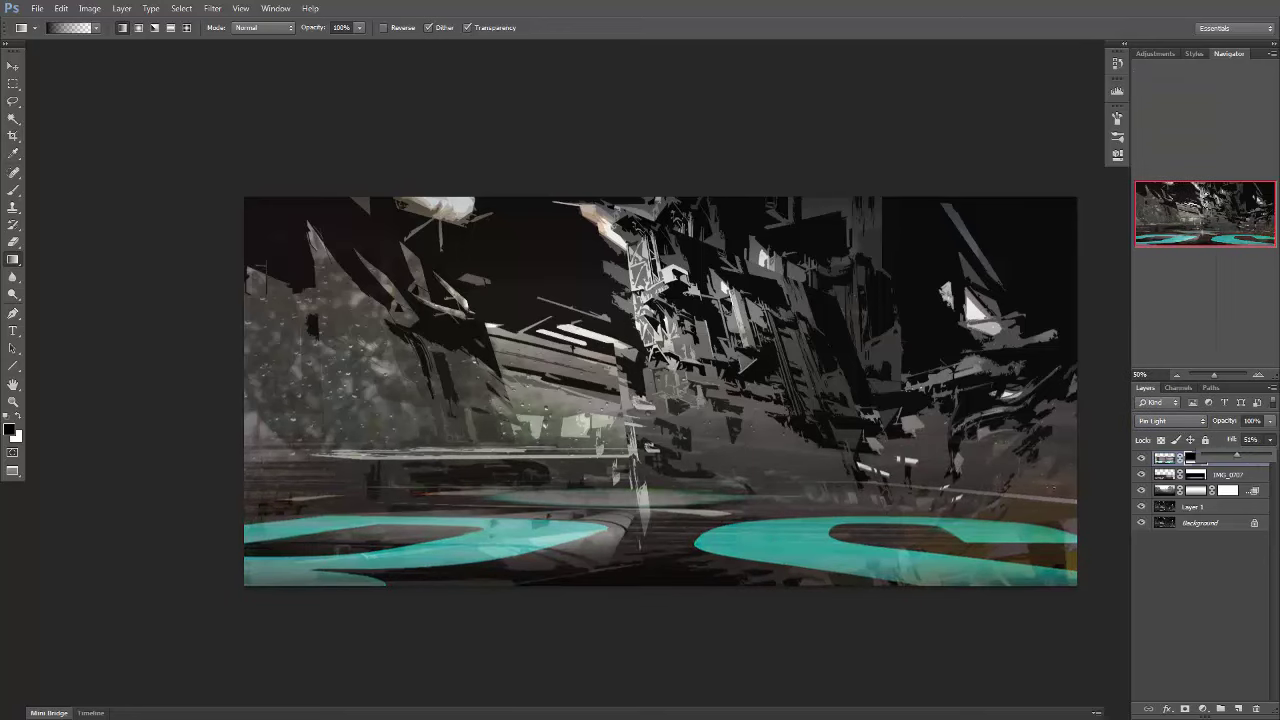
{"action": "key", "text": "v"}
{"action": "left_click_drag", "start_coordinate": [761, 540], "coordinate": [836, 545]}
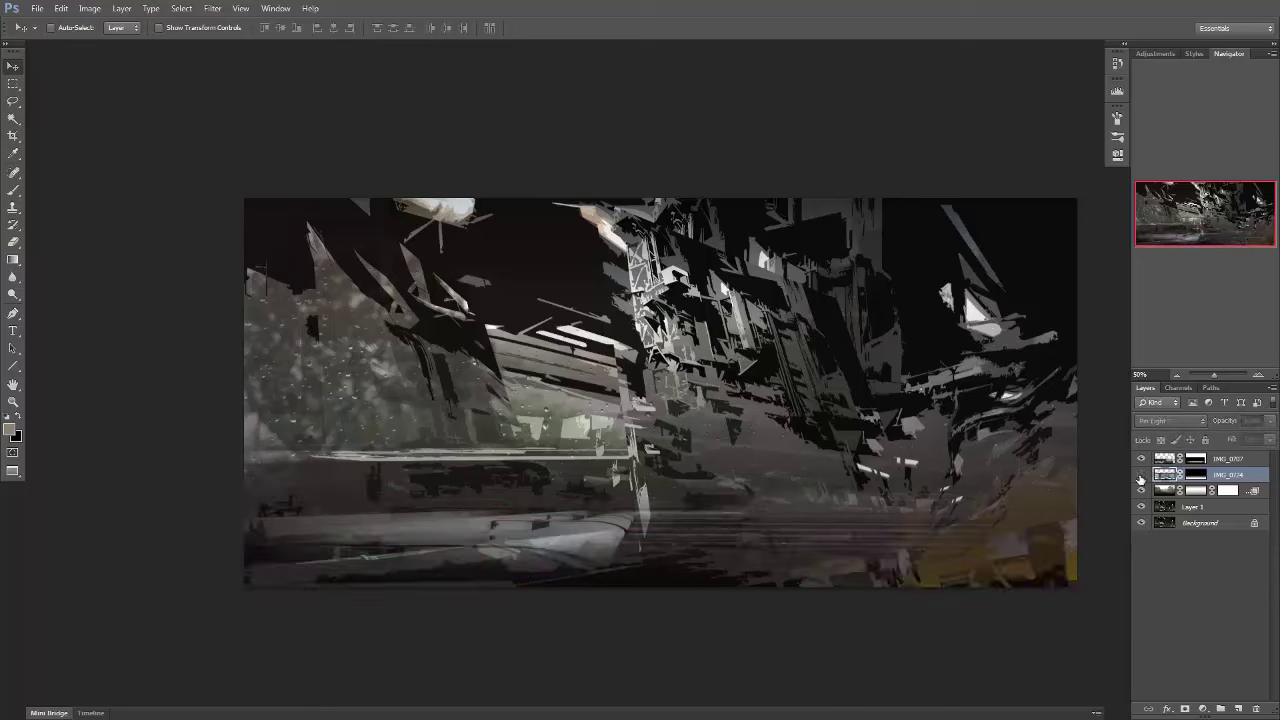
{"action": "key", "text": "g"}
{"action": "left_click_drag", "start_coordinate": [300, 545], "coordinate": [640, 545]}
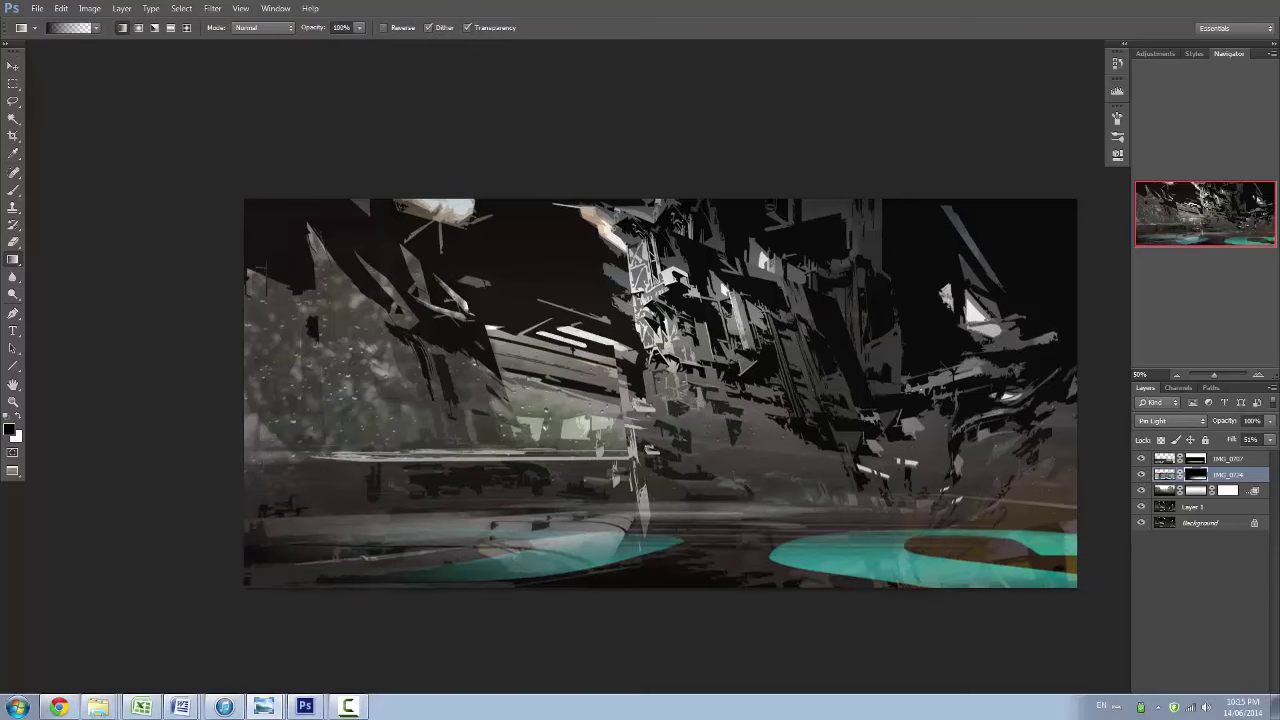
Paste the spaceship, rotate it about 58°, skew it near vertical, and tilt it 4.6°.
{"action": "key", "text": "ctrl+v"}
{"action": "key", "text": "Return"}
{"action": "key", "text": "ctrl+t"}
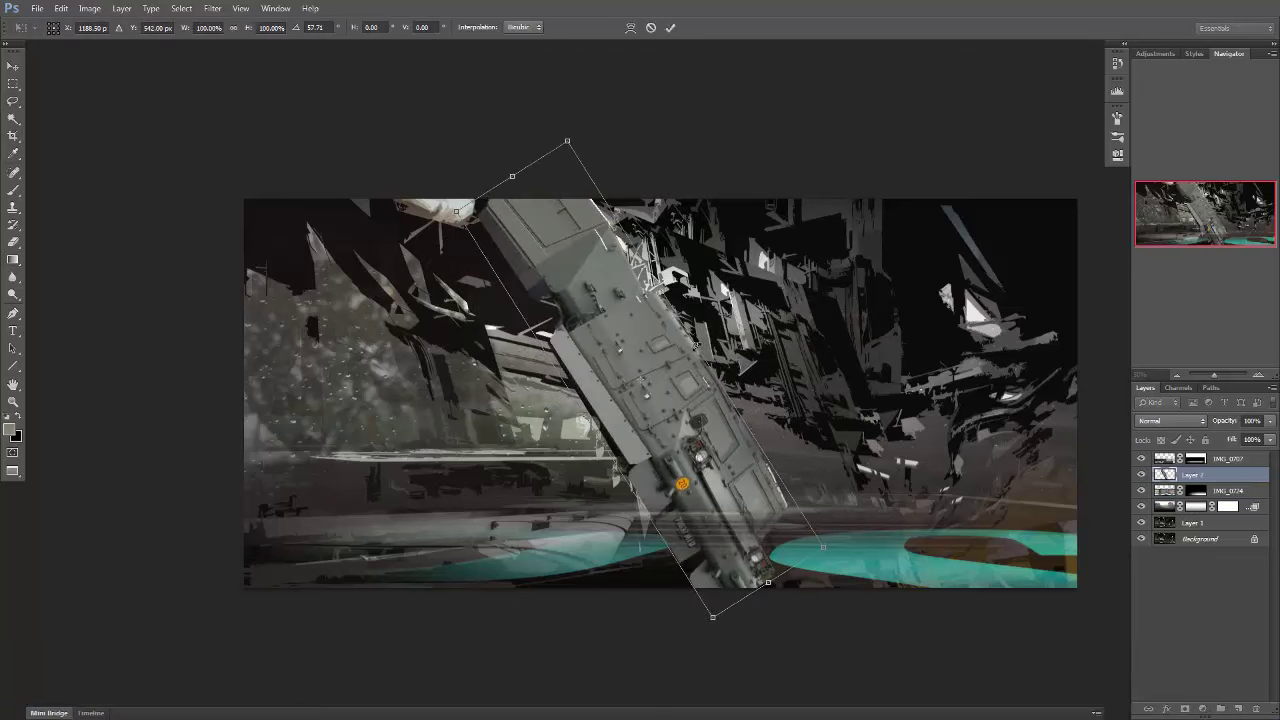
{"action": "mouse_move", "coordinate": [880, 300]}
{"action": "left_mouse_down"}
{"action": "mouse_move", "coordinate": [736, 316]}
{"action": "mouse_move", "coordinate": [740, 400]}
{"action": "left_mouse_up"}
{"action": "key", "text": "Return"}
{"action": "key", "text": "ctrl+t"}
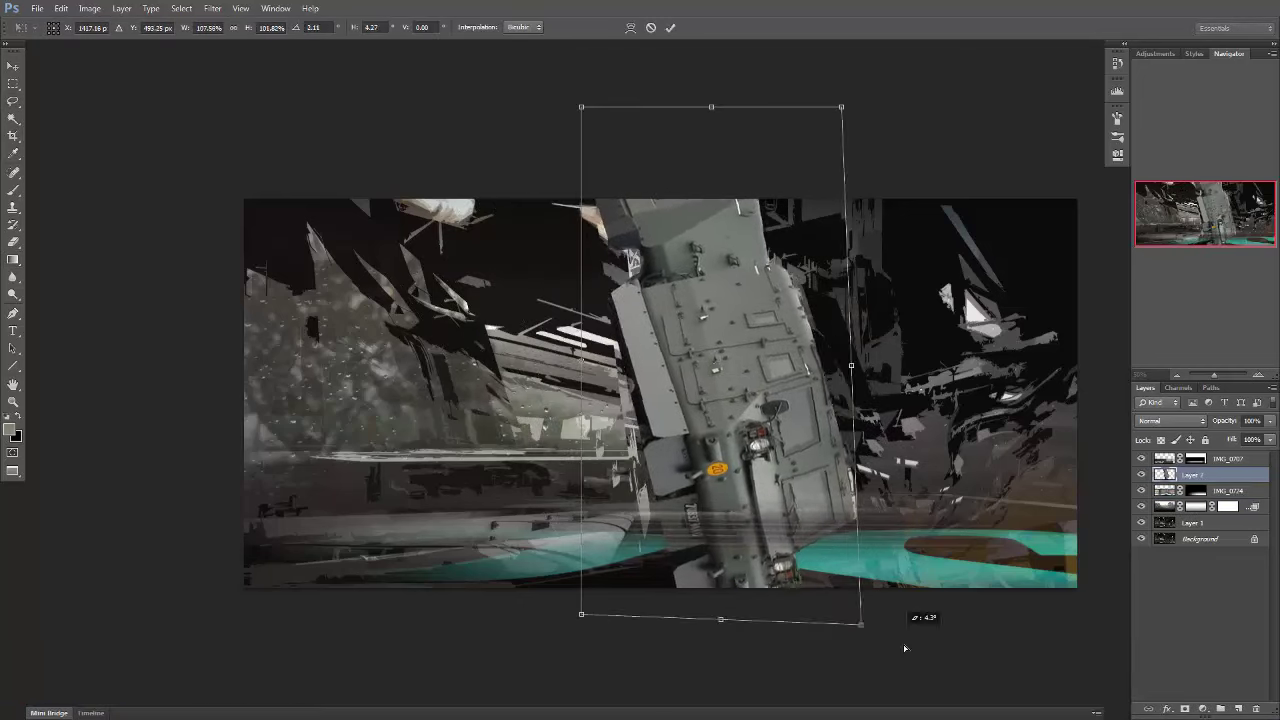
{"action": "left_click_drag", "start_coordinate": [871, 620], "coordinate": [906, 641]}
{"action": "left_click_drag", "start_coordinate": [822, 198], "coordinate": [835, 205]}
{"action": "key", "text": "Return"}
{"action": "key", "text": "ctrl+t"}
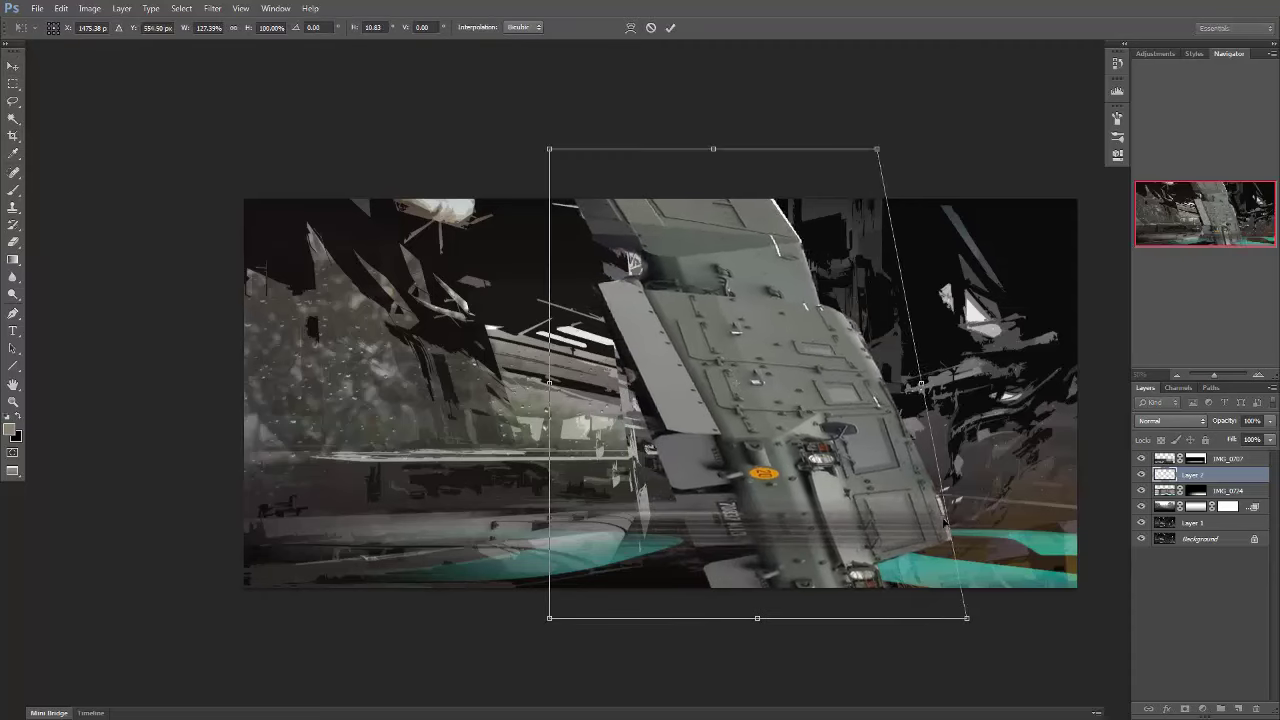
{"action": "left_click_drag", "start_coordinate": [964, 131], "coordinate": [983, 150]}
{"action": "key", "text": "Return"}
Mask the ship layer and paint out its lower area and left side.
{"action": "left_click", "coordinate": [1184, 708]}
{"action": "key", "text": "b"}
{"action": "left_click_drag", "start_coordinate": [680, 540], "coordinate": [930, 500]}
{"action": "left_click_drag", "start_coordinate": [640, 250], "coordinate": [800, 460]}
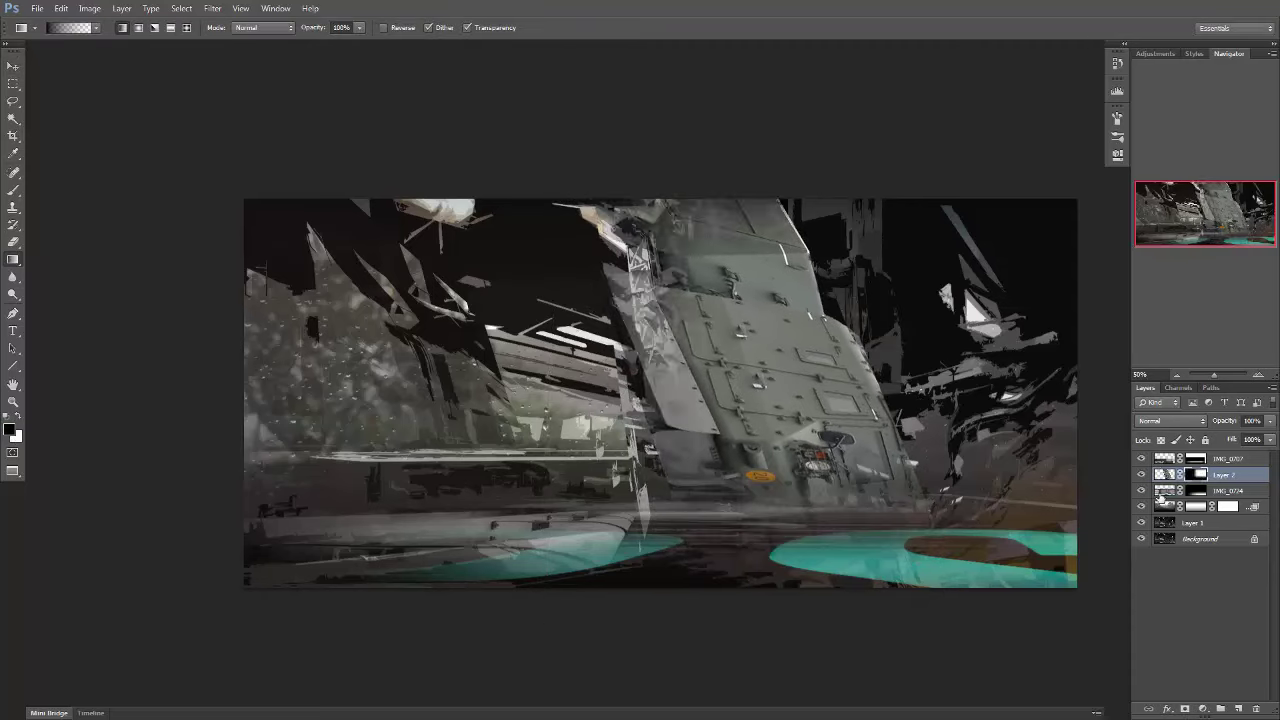
{"action": "key", "text": "v"}
{"action": "key", "text": "h"}
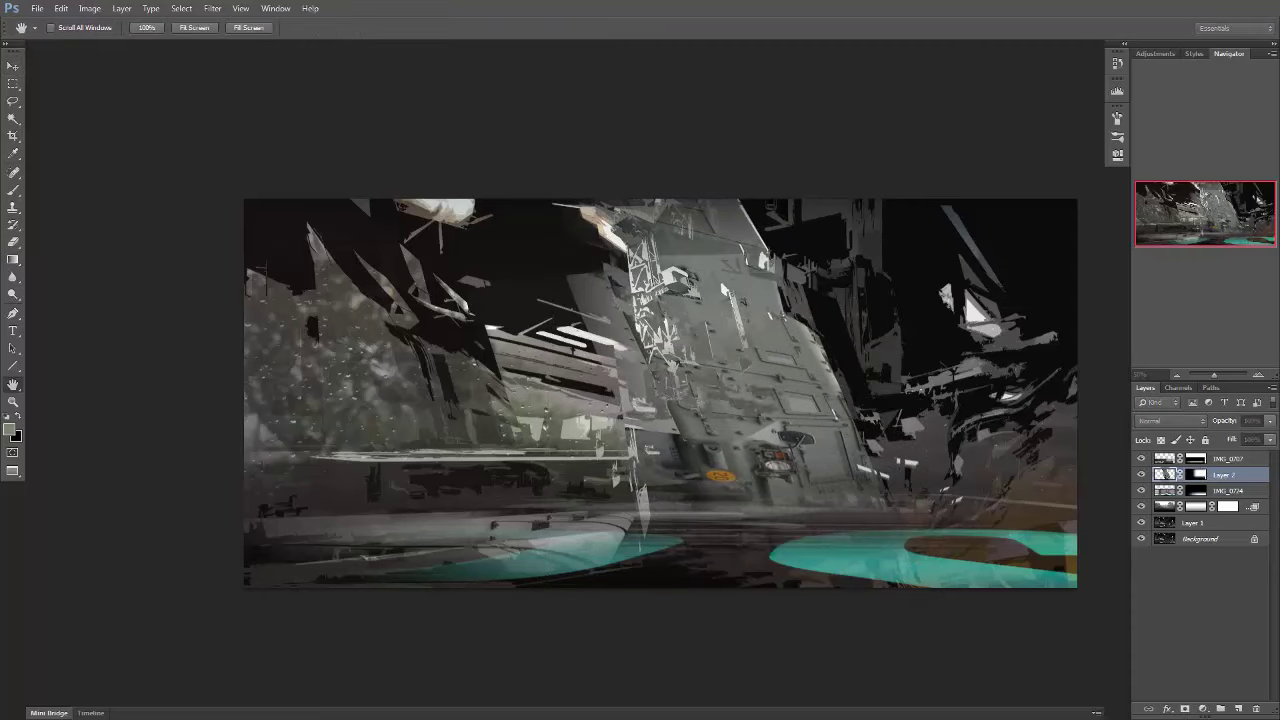
{"action": "key", "text": "g"}
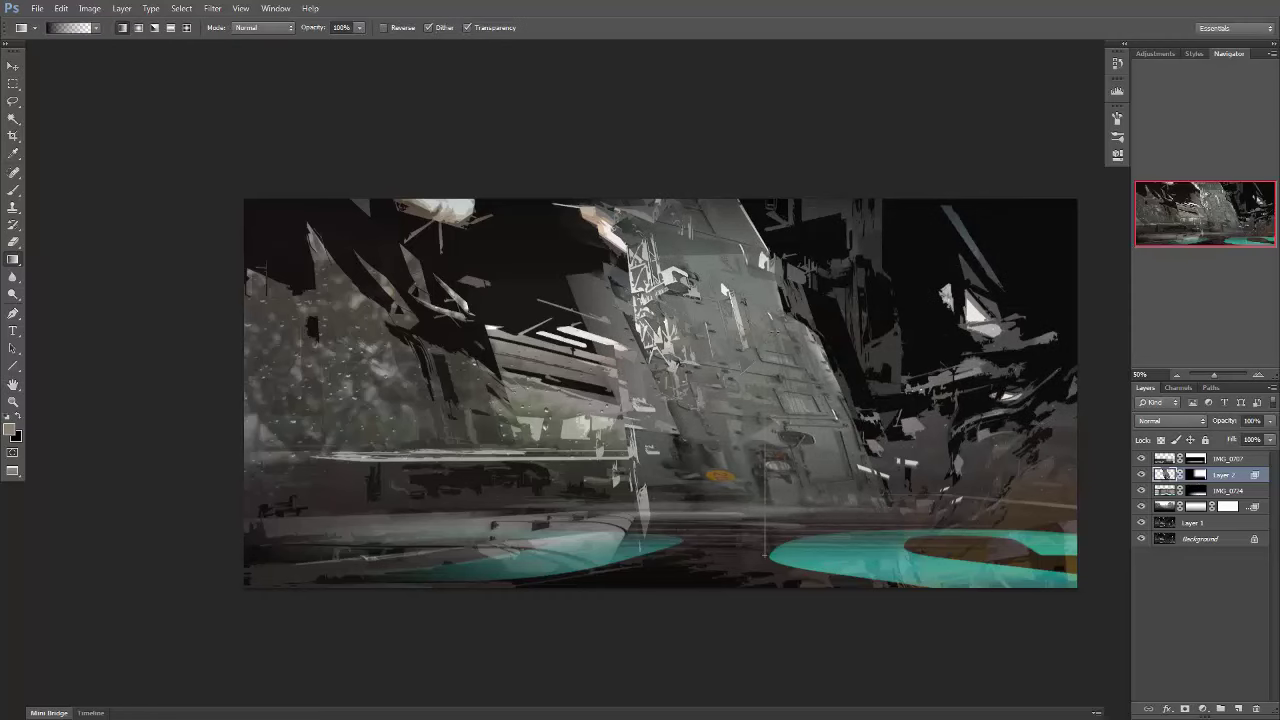
{"action": "left_click_drag", "start_coordinate": [880, 540], "coordinate": [883, 399]}
{"action": "key", "text": "ctrl+z"}
{"action": "key", "text": "d"}
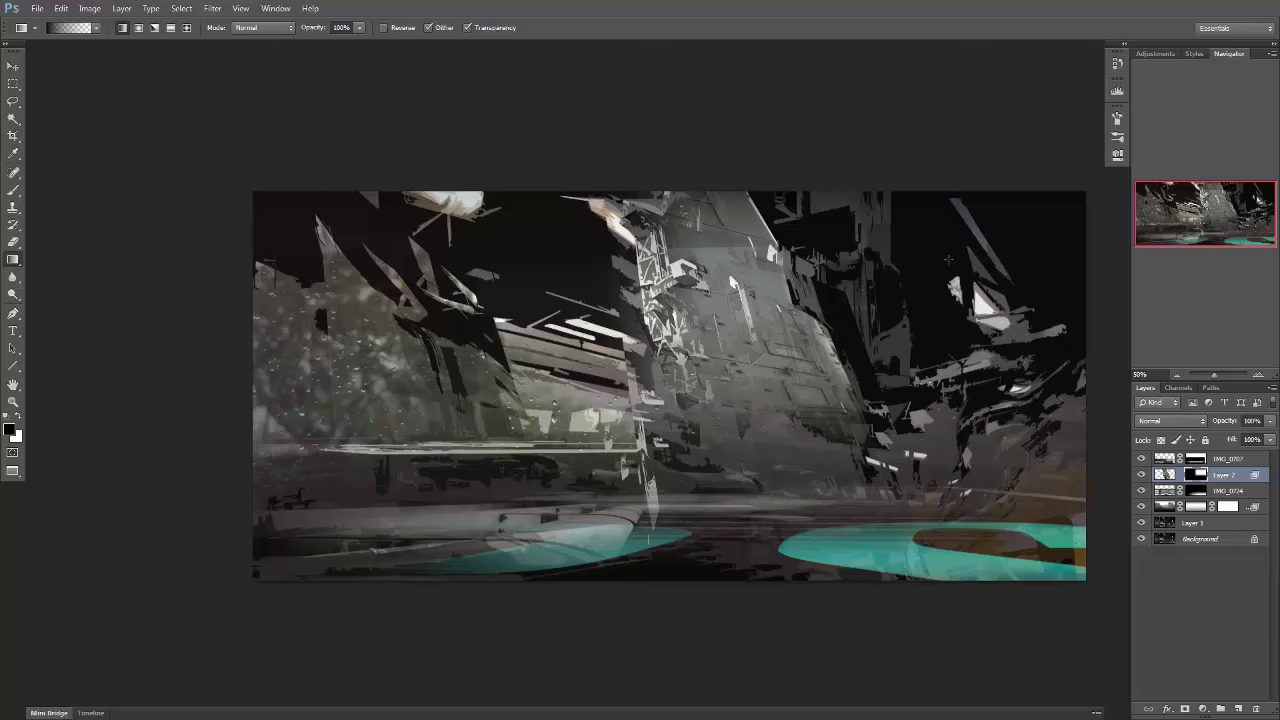
Darken the layer by lowering saturation in Hue/Saturation.
{"action": "key", "text": "ctrl+u"}
{"action": "left_click_drag", "start_coordinate": [887, 222], "coordinate": [878, 259]}
{"action": "key", "text": "Return"}
{"action": "key", "text": "g"}
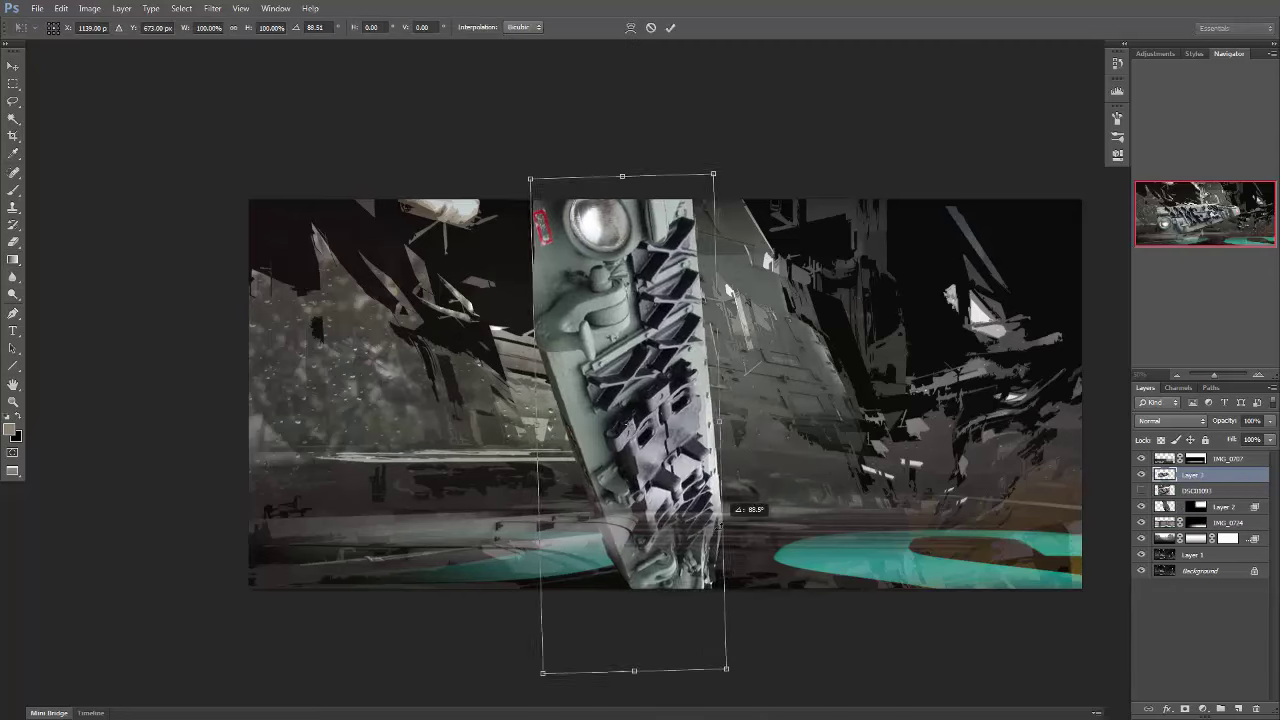
Narrow the mechanical strip and shift it right.
{"action": "left_click_drag", "start_coordinate": [688, 181], "coordinate": [705, 190]}
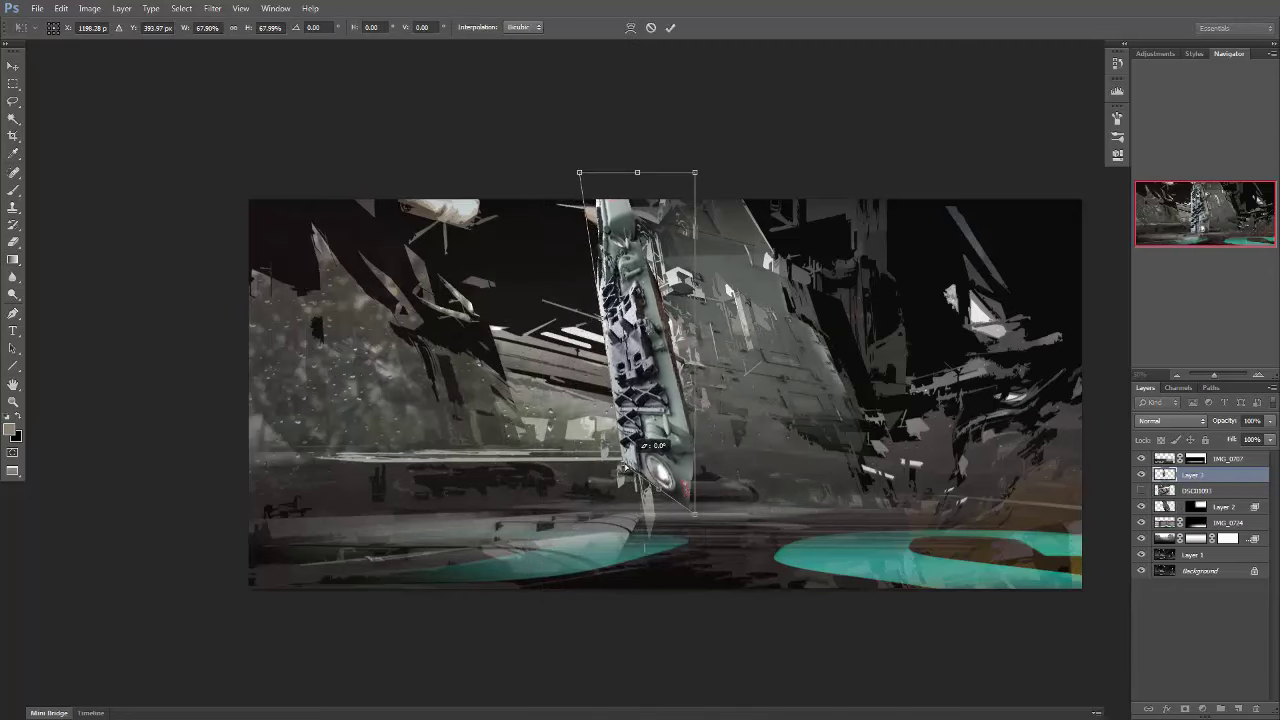
{"action": "key", "text": "Return"}
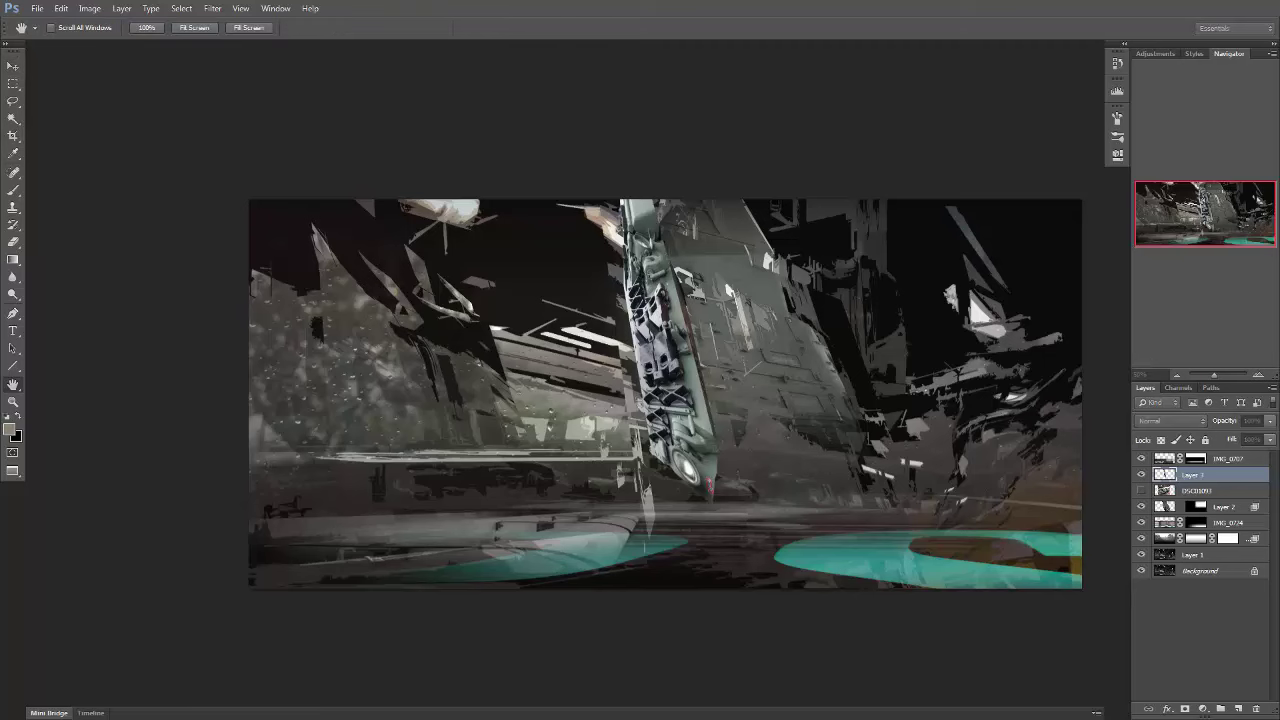
{"action": "key", "text": "ctrl+alt+z"}
{"action": "key", "text": "ctrl+alt+z"}
{"action": "key", "text": "ctrl+t"}
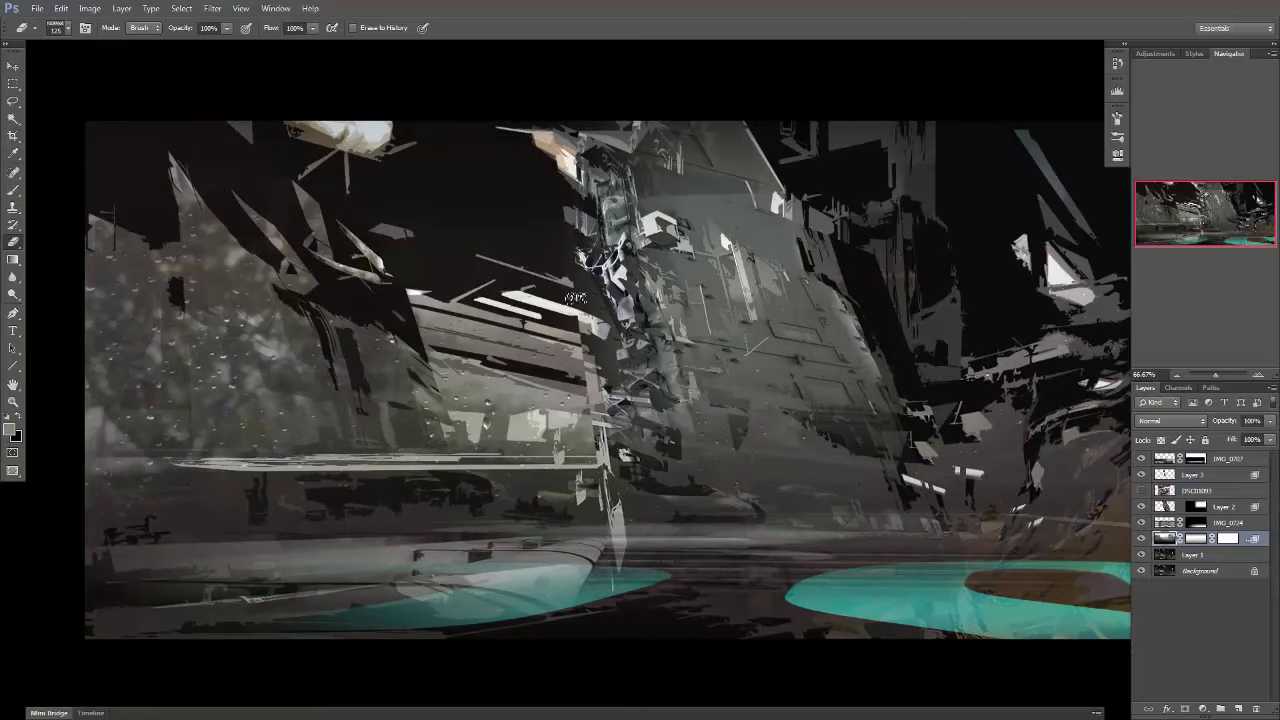
Apply a Motion Blur with 46 px distance to the texture layer.
{"action": "left_click", "coordinate": [212, 8]}
{"action": "left_click", "coordinate": [140, 251]}
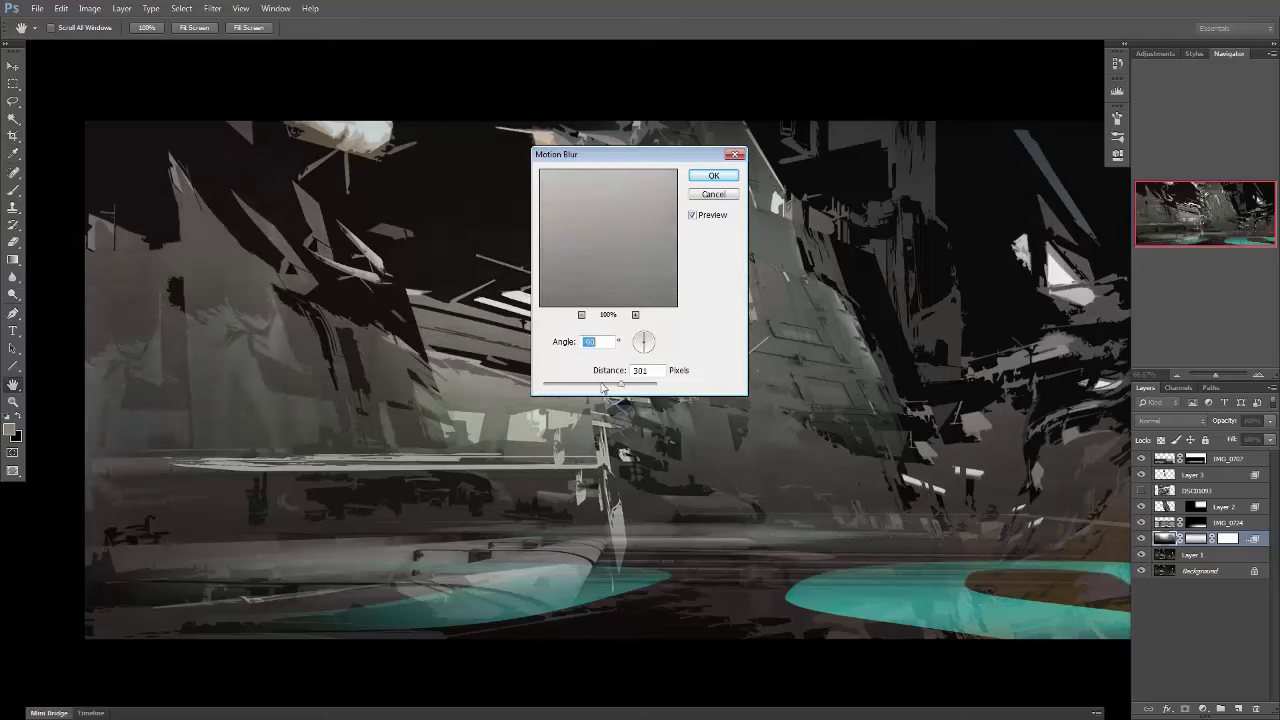
{"action": "left_click_drag", "start_coordinate": [602, 386], "coordinate": [571, 384]}
{"action": "left_click", "coordinate": [713, 175]}
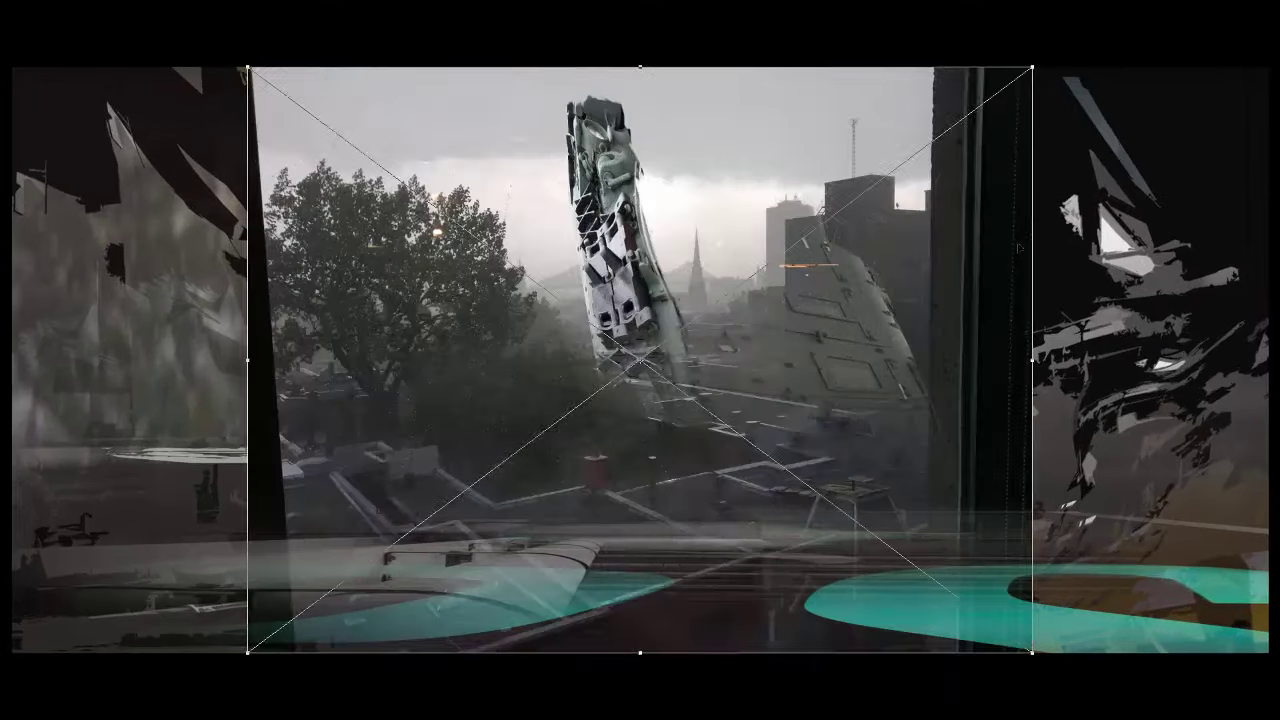
Mask the IMG_0620 city photo and squash its height to about 72%.
{"action": "key", "text": "m"}
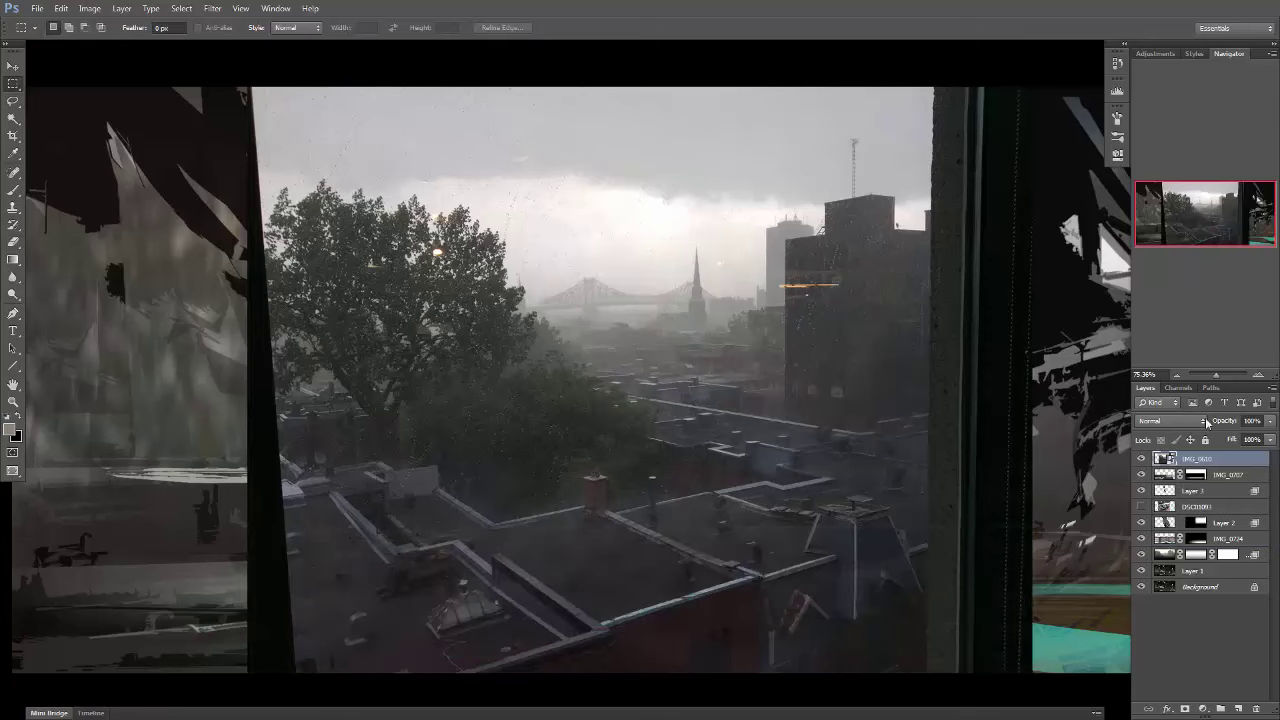
{"action": "right_click", "coordinate": [1220, 458]}
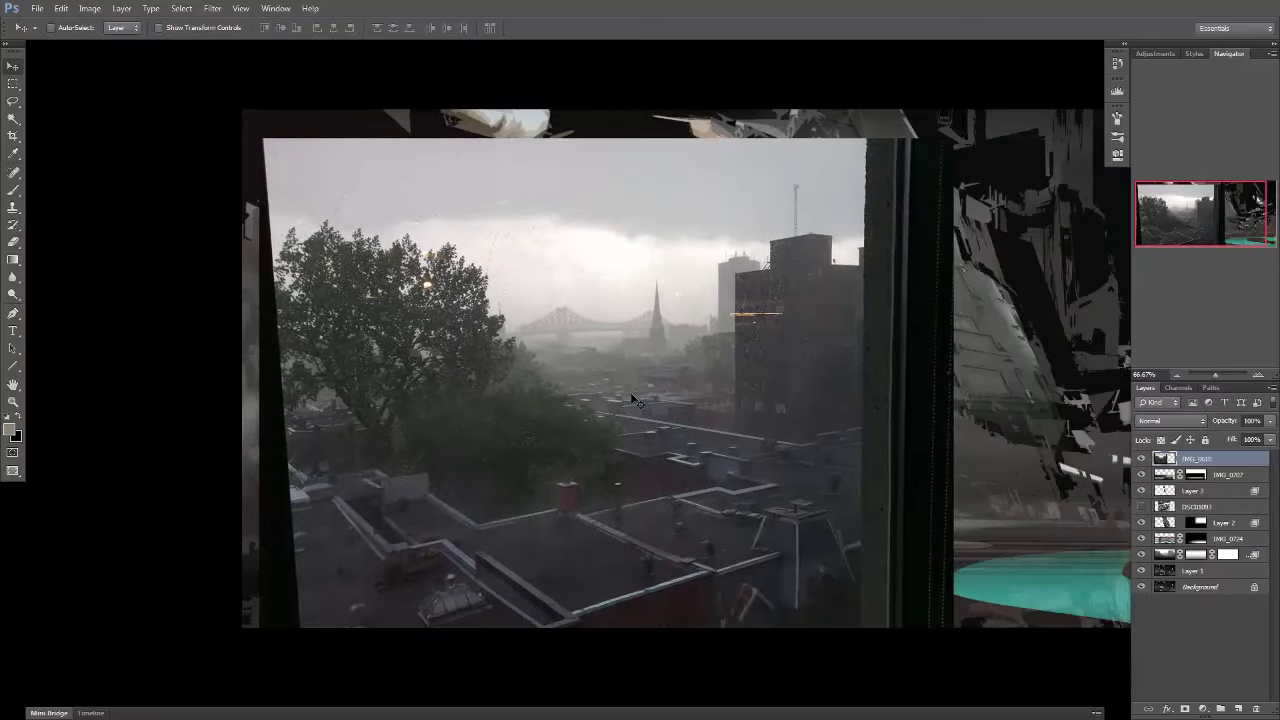
{"action": "left_click", "coordinate": [1186, 710]}
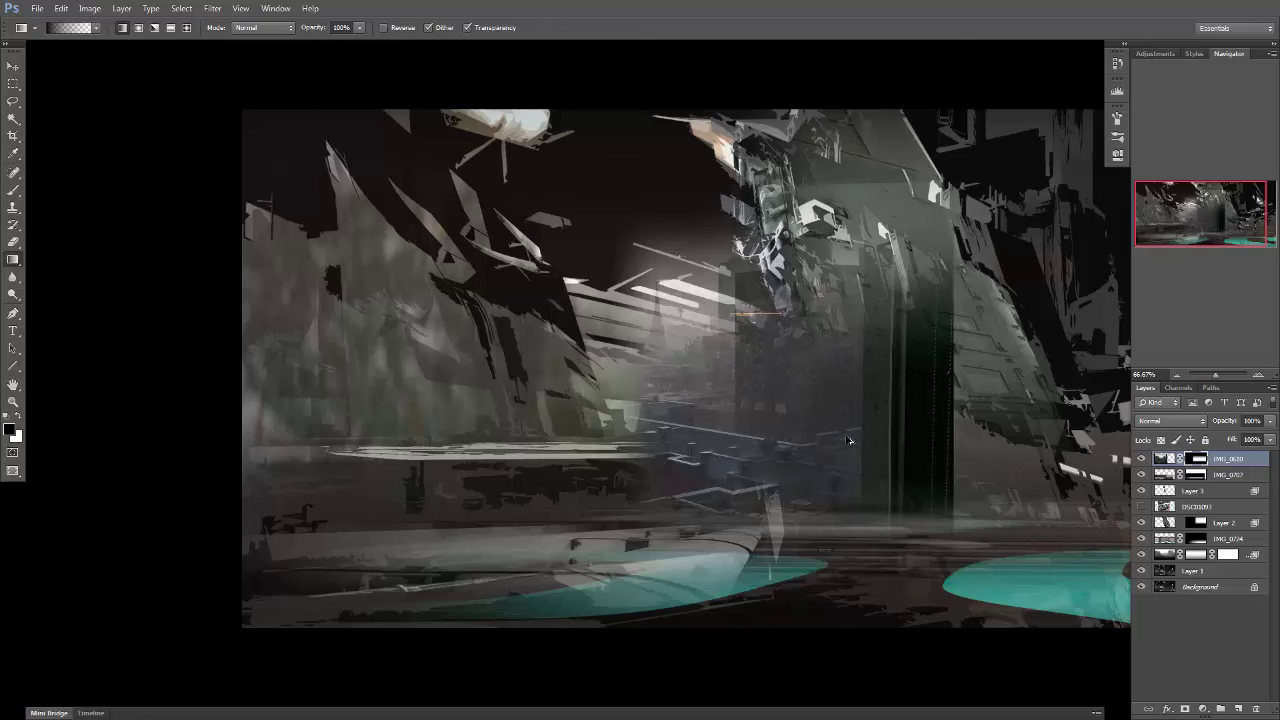
{"action": "left_click_drag", "start_coordinate": [797, 398], "coordinate": [917, 450]}
{"action": "key", "text": "ctrl+t"}
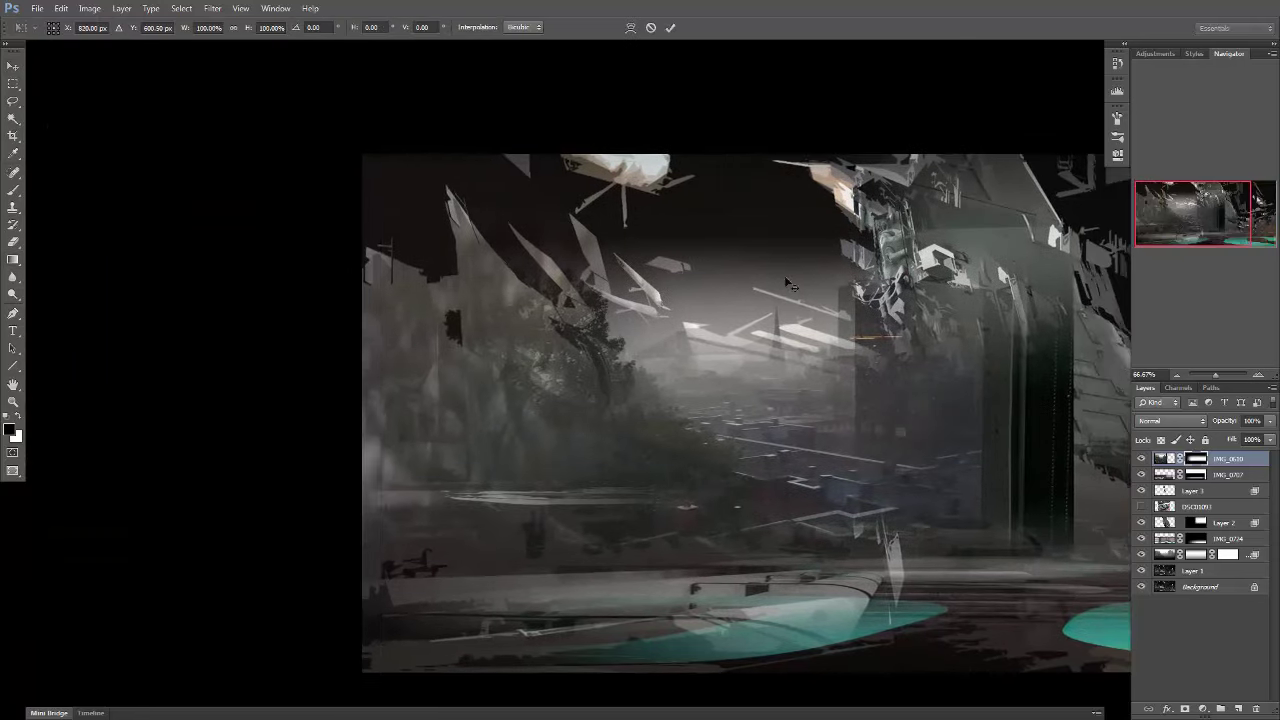
{"action": "left_click_drag", "start_coordinate": [726, 110], "coordinate": [717, 234]}
{"action": "key", "text": "Return"}
Brush the mask to reveal the left city, rain streaks, bright line and right building.
{"action": "key", "text": "b"}
{"action": "right_click", "coordinate": [658, 326]}
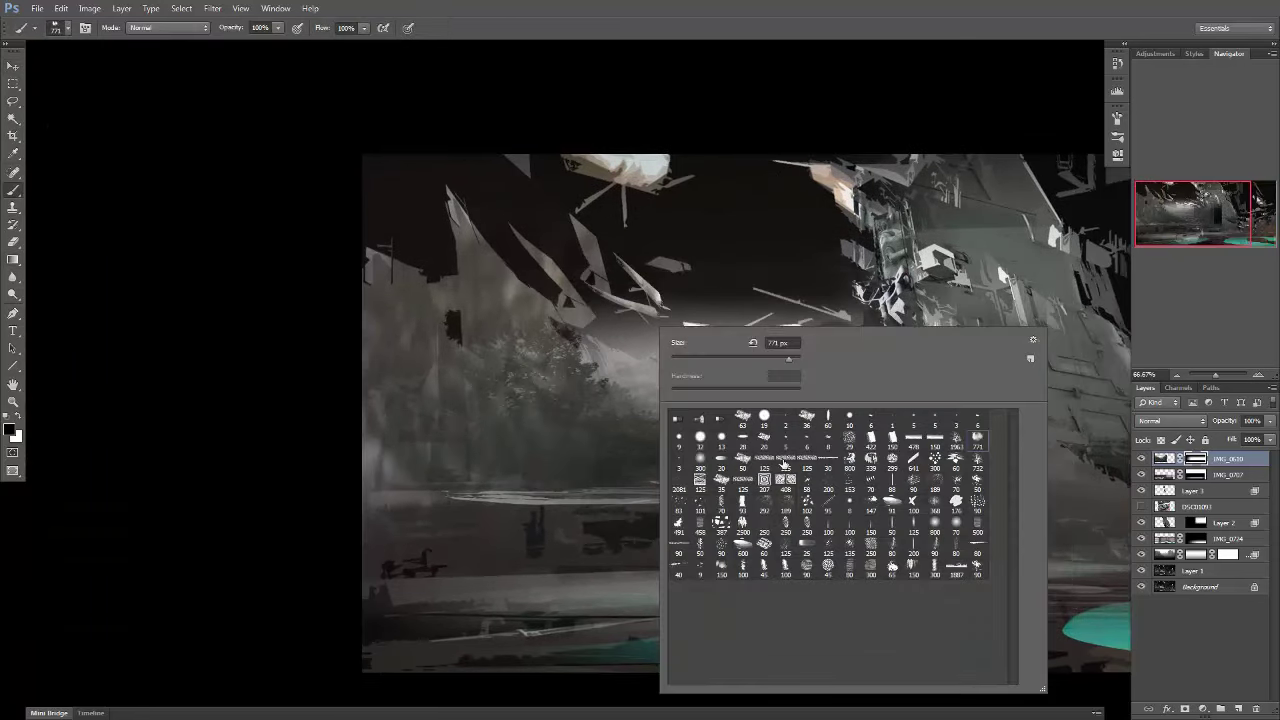
{"action": "key", "text": "Escape"}
{"action": "mouse_move", "coordinate": [498, 429]}
{"action": "left_mouse_down"}
{"action": "mouse_move", "coordinate": [577, 352]}
{"action": "mouse_move", "coordinate": [680, 500]}
{"action": "mouse_move", "coordinate": [885, 496]}
{"action": "left_mouse_up"}
{"action": "left_click_drag", "start_coordinate": [1040, 300], "coordinate": [890, 480]}
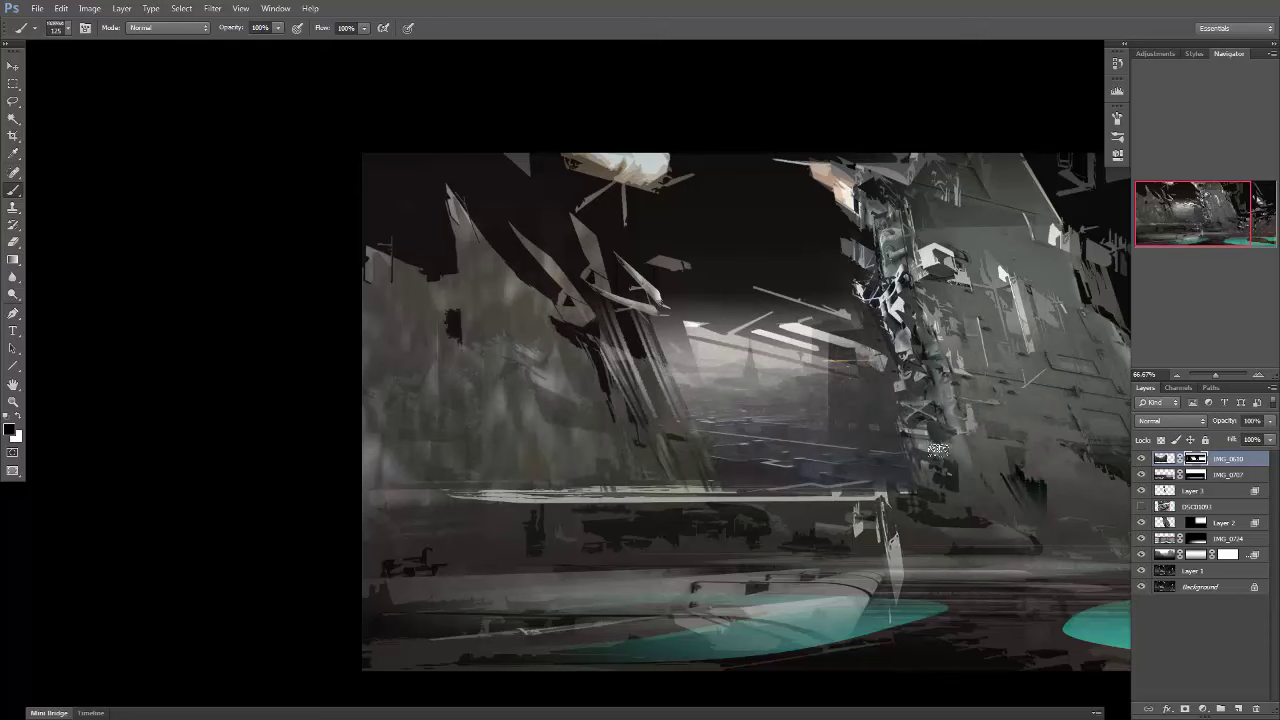
{"action": "left_click_drag", "start_coordinate": [1040, 230], "coordinate": [856, 212]}
Zoom out to 50%, duplicate the city photo layer, and move the copy right.
{"action": "key", "text": "v"}
{"action": "key", "text": "h"}
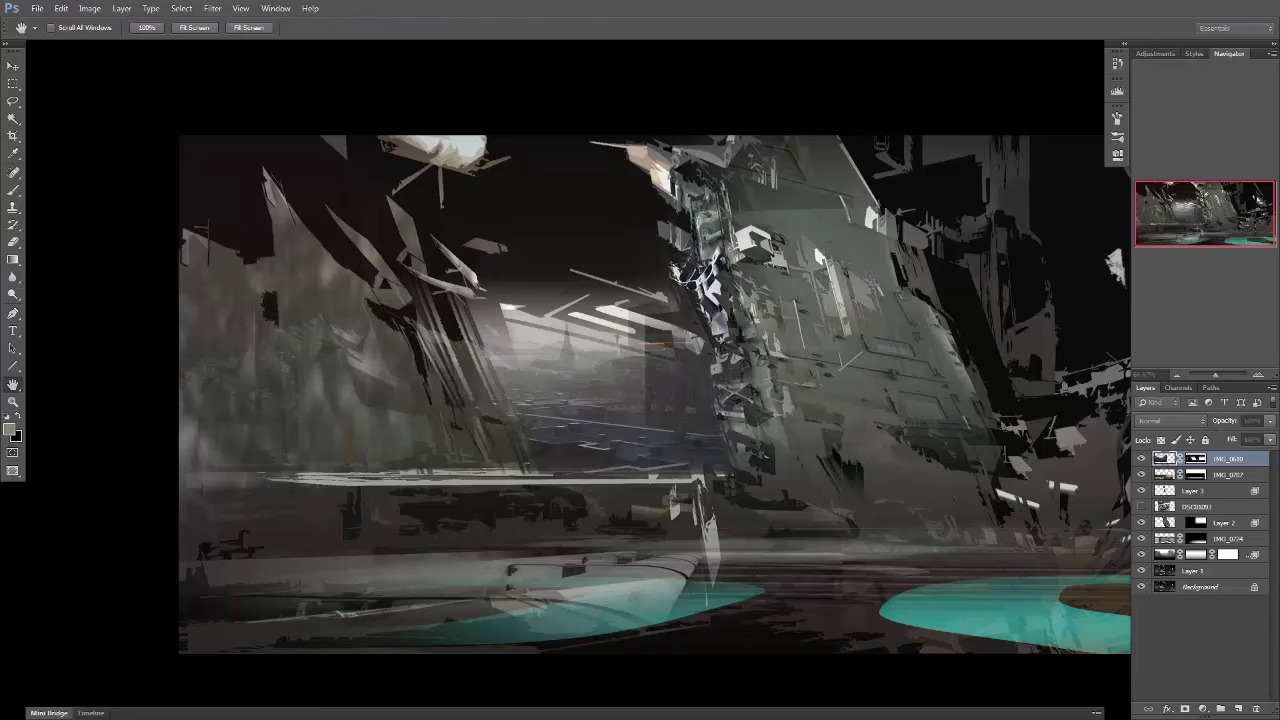
{"action": "key", "text": "v"}
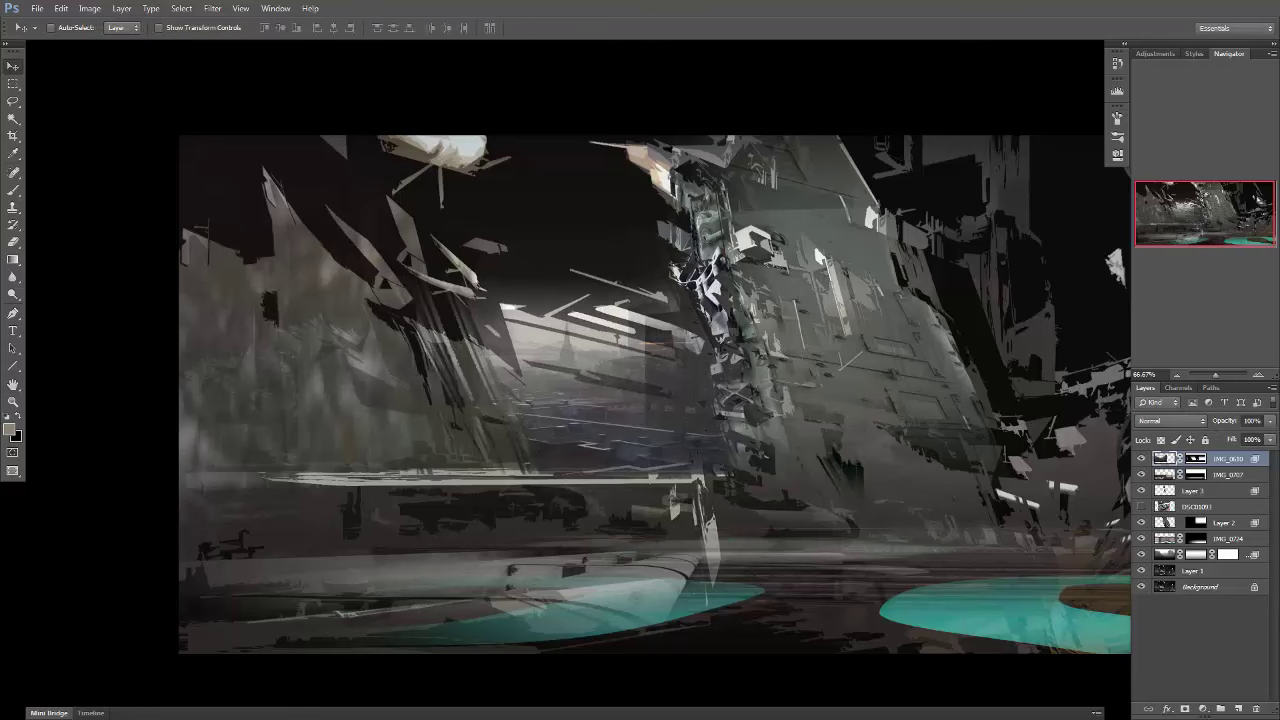
{"action": "key", "text": "ctrl+minus"}
{"action": "key", "text": "ctrl+j"}
{"action": "left_click_drag", "start_coordinate": [1025, 320], "coordinate": [850, 410]}
Flip the city photo copy horizontally and slide it into the right side of the scene.
{"action": "key", "text": "ctrl+t"}
{"action": "right_click", "coordinate": [777, 423]}
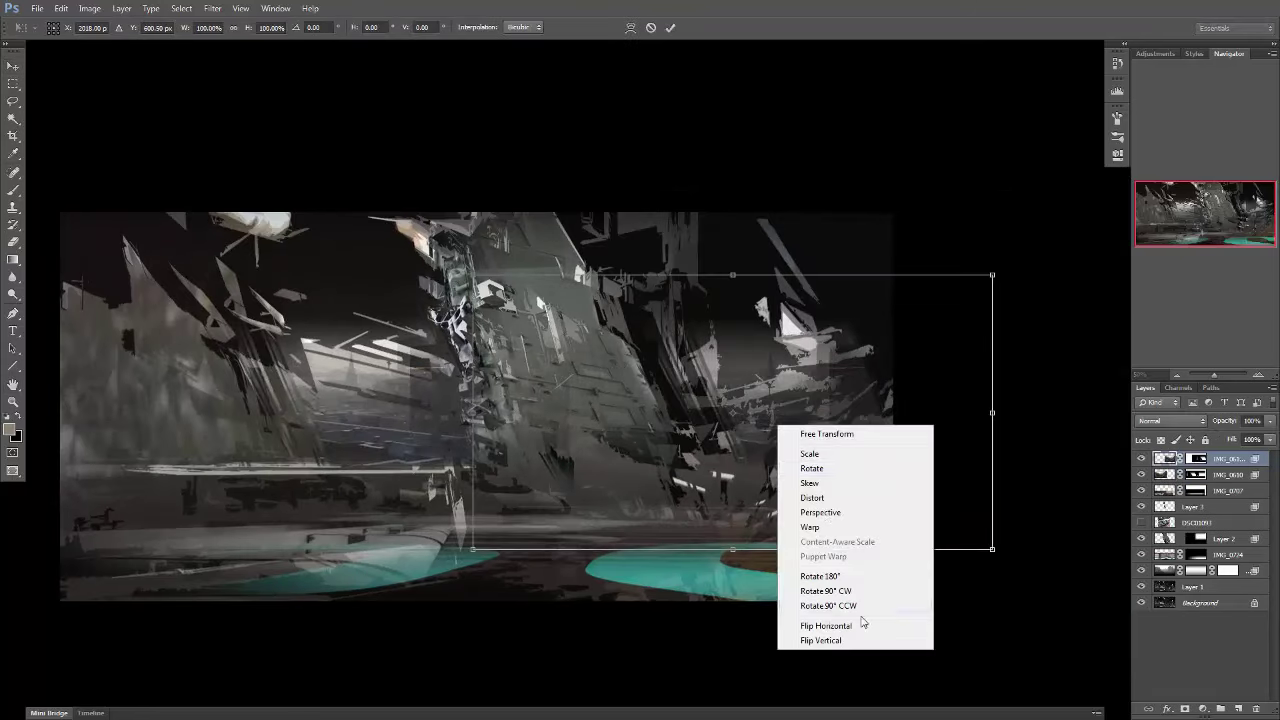
{"action": "left_click", "coordinate": [866, 617]}
{"action": "left_click_drag", "start_coordinate": [871, 480], "coordinate": [860, 478]}
{"action": "mouse_move", "coordinate": [810, 445]}
{"action": "left_mouse_down"}
{"action": "mouse_move", "coordinate": [556, 445]}
{"action": "mouse_move", "coordinate": [676, 445]}
{"action": "left_mouse_up"}
{"action": "left_click", "coordinate": [822, 614]}
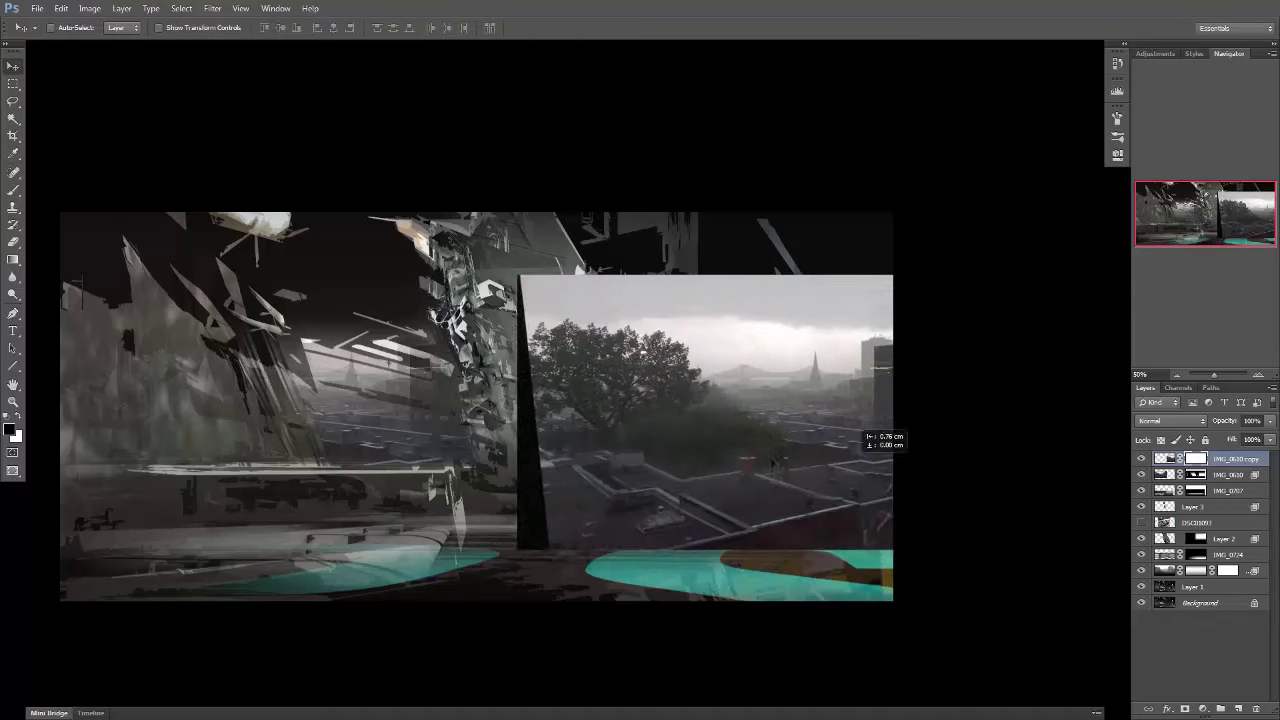
{"action": "left_click_drag", "start_coordinate": [871, 443], "coordinate": [805, 443]}
{"action": "key", "text": "Return"}
Lasso the building area on the right, then undo it to compare.
{"action": "key", "text": "g"}
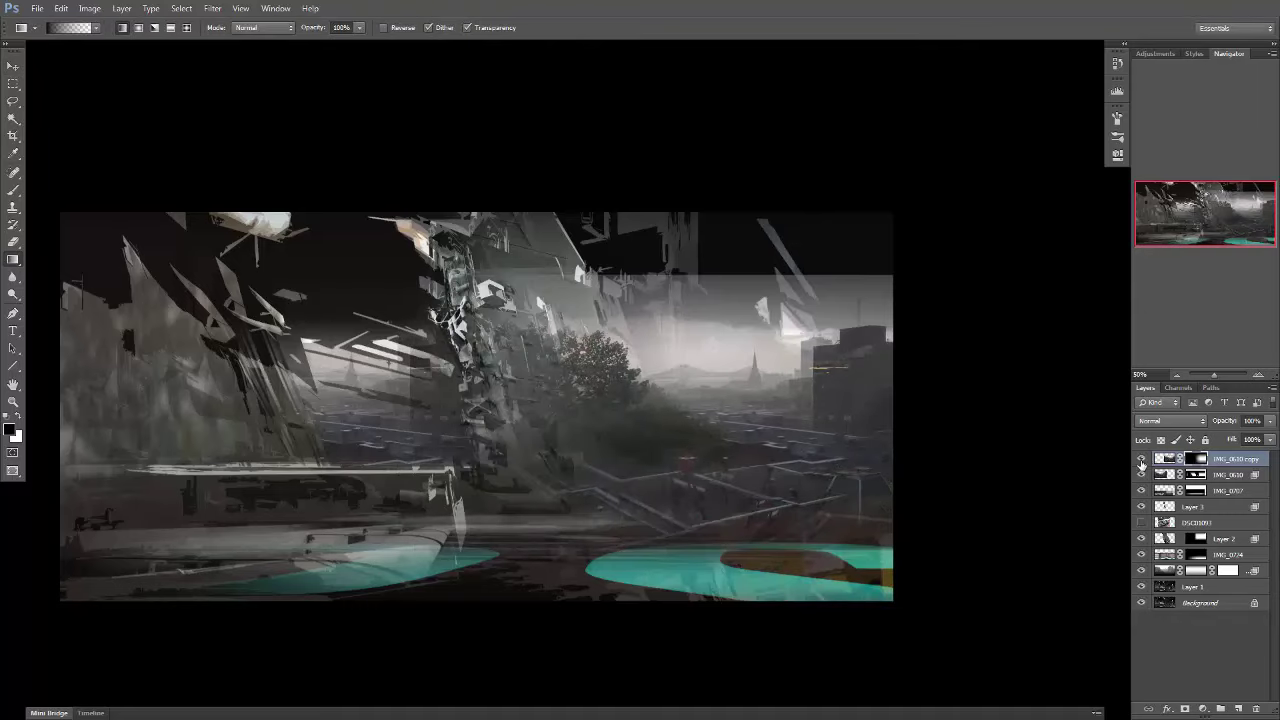
{"action": "key", "text": "l"}
{"action": "left_click_drag", "start_coordinate": [600, 160], "coordinate": [657, 600]}
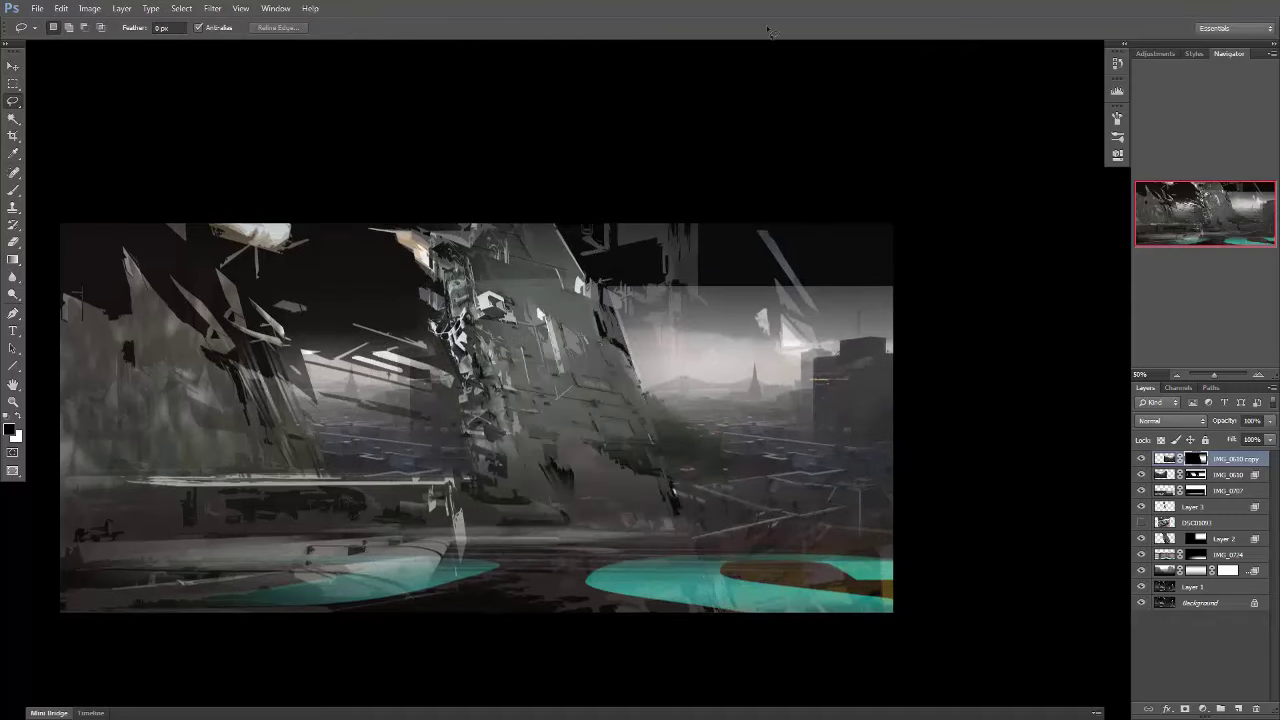
{"action": "key", "text": "ctrl+z"}
{"action": "key", "text": "ctrl+z"}
{"action": "key", "text": "u"}
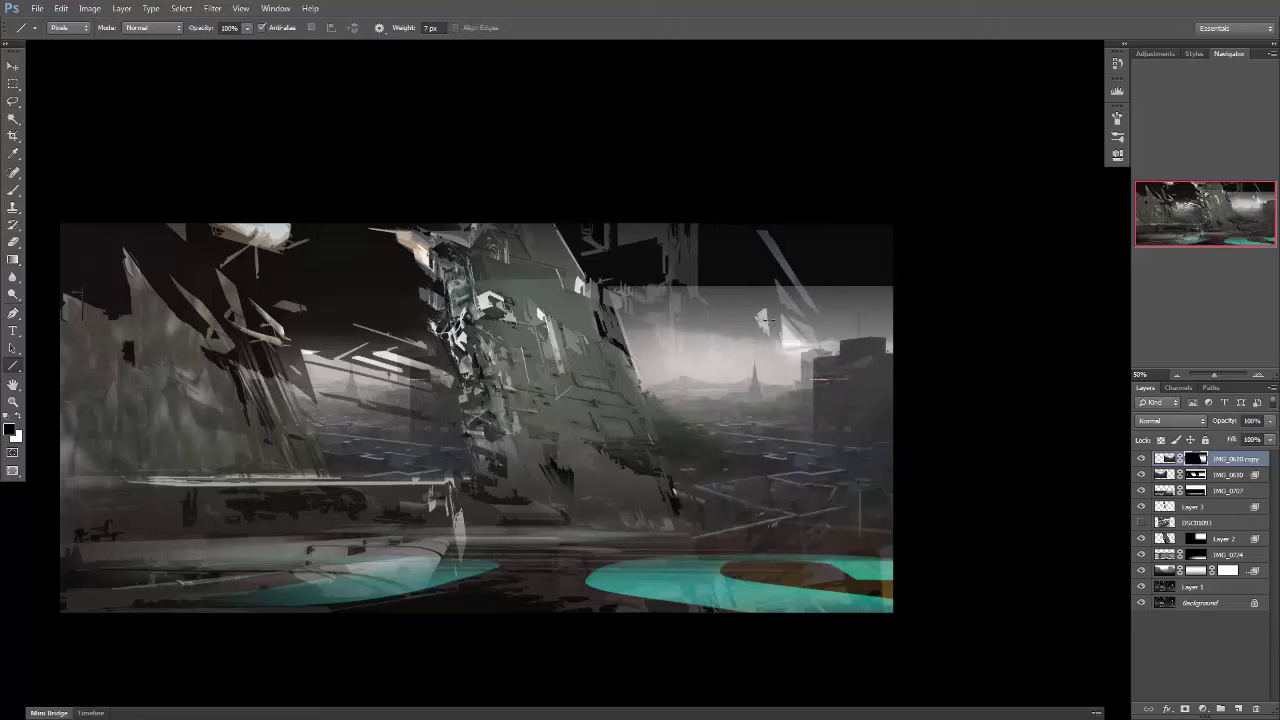
Draw black jagged custom shapes across the upper and lower right of the scene.
{"action": "right_click", "coordinate": [13, 366]}
{"action": "left_click", "coordinate": [60, 430]}
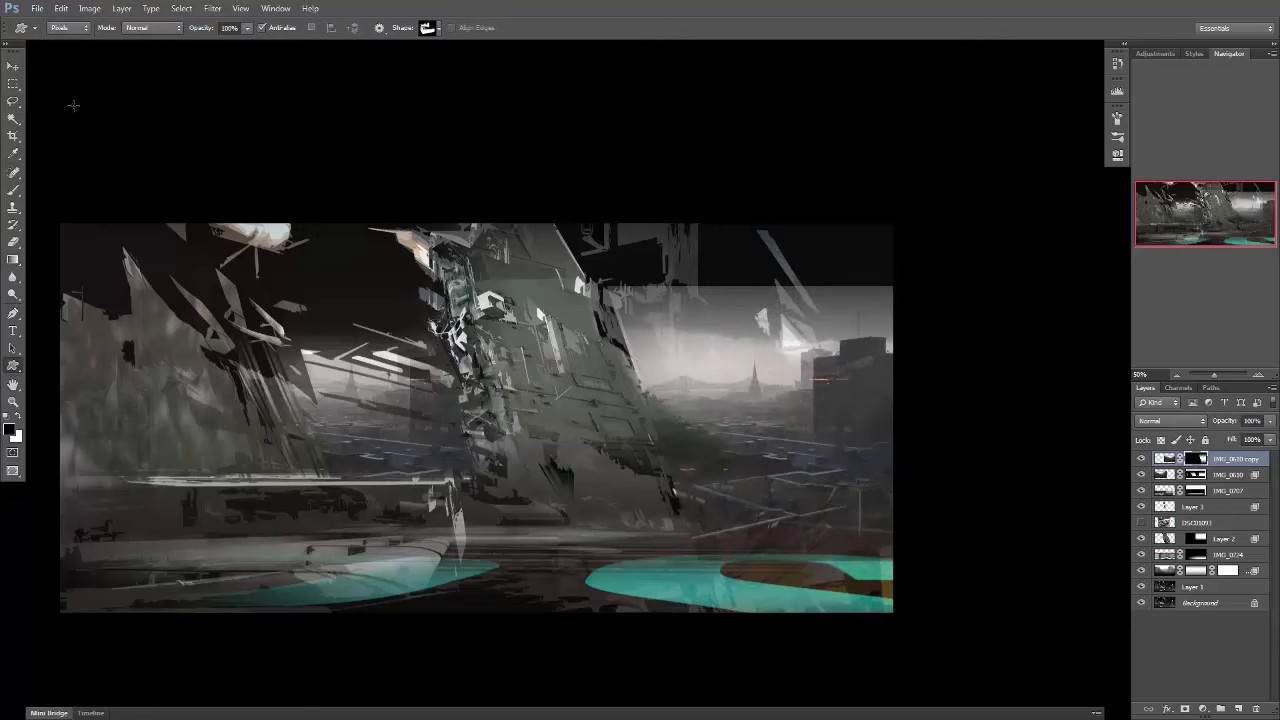
{"action": "left_click", "coordinate": [430, 27]}
{"action": "double_click", "coordinate": [895, 449]}
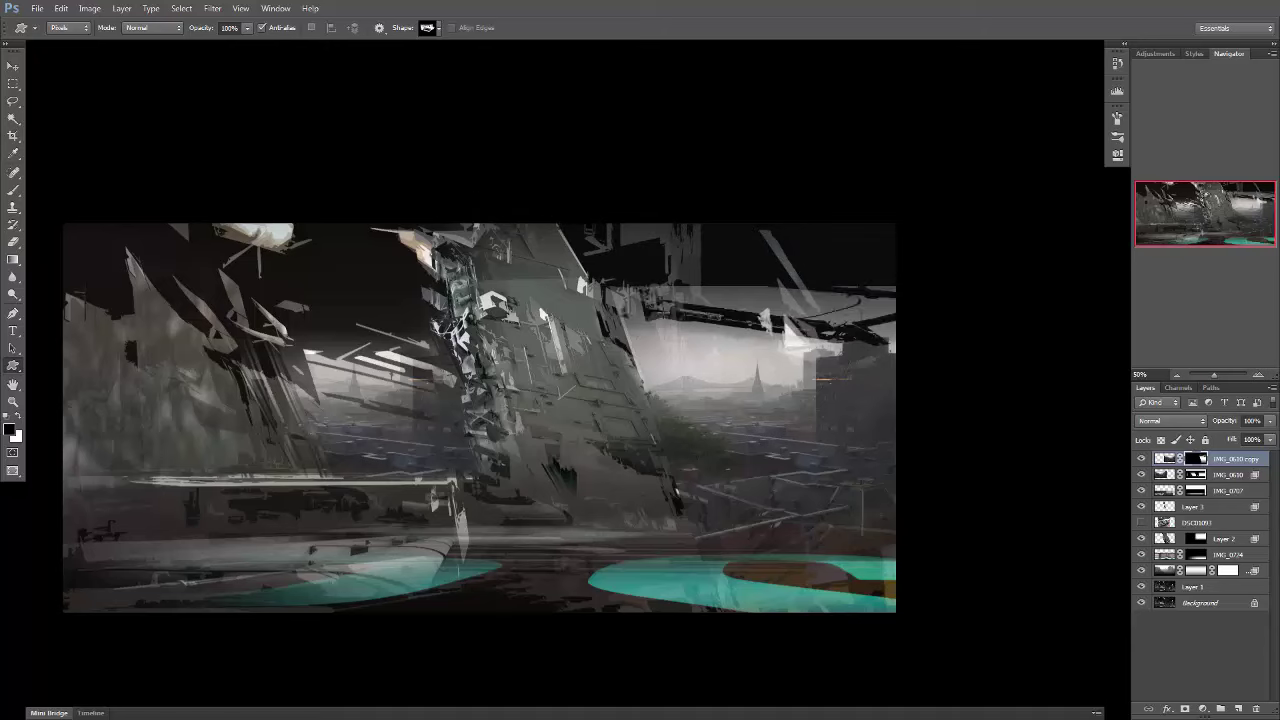
{"action": "left_click_drag", "start_coordinate": [560, 219], "coordinate": [900, 350]}
{"action": "left_click_drag", "start_coordinate": [595, 415], "coordinate": [707, 567]}
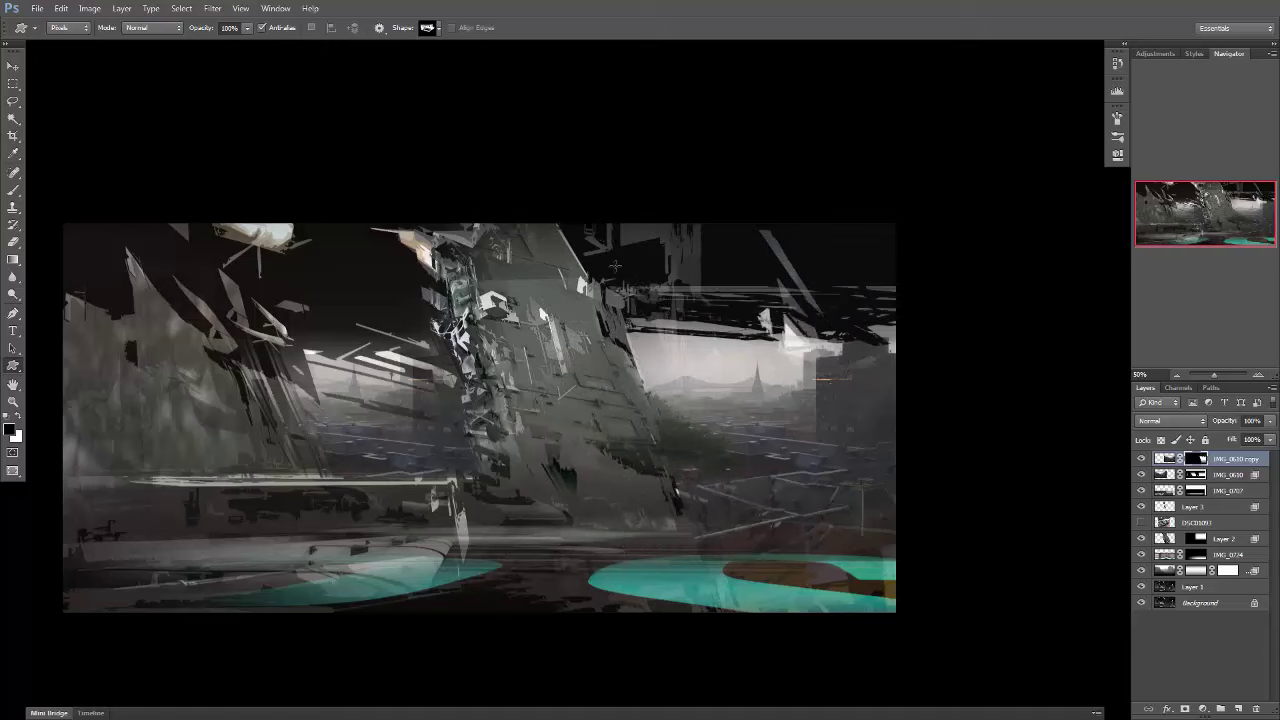
{"action": "right_click", "coordinate": [634, 503]}
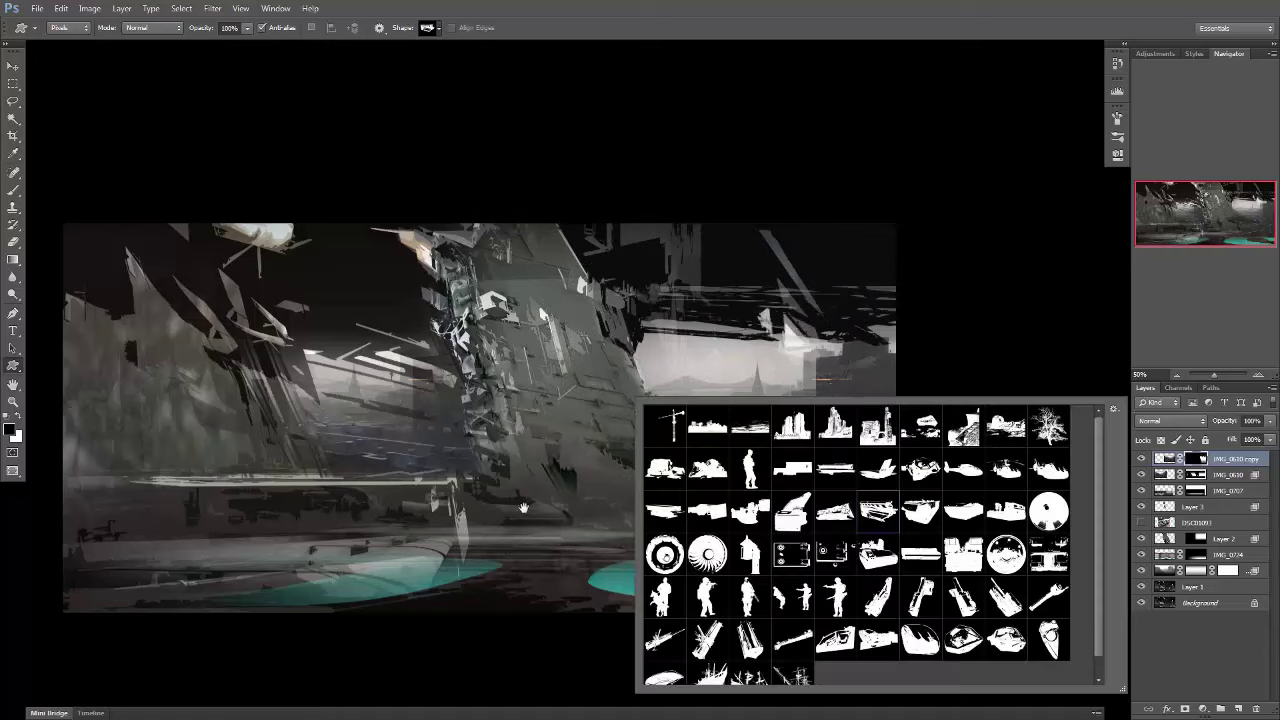
{"action": "mouse_move", "coordinate": [548, 634]}
{"action": "left_mouse_down"}
{"action": "mouse_move", "coordinate": [1055, 473]}
{"action": "mouse_move", "coordinate": [781, 574]}
{"action": "left_mouse_up"}
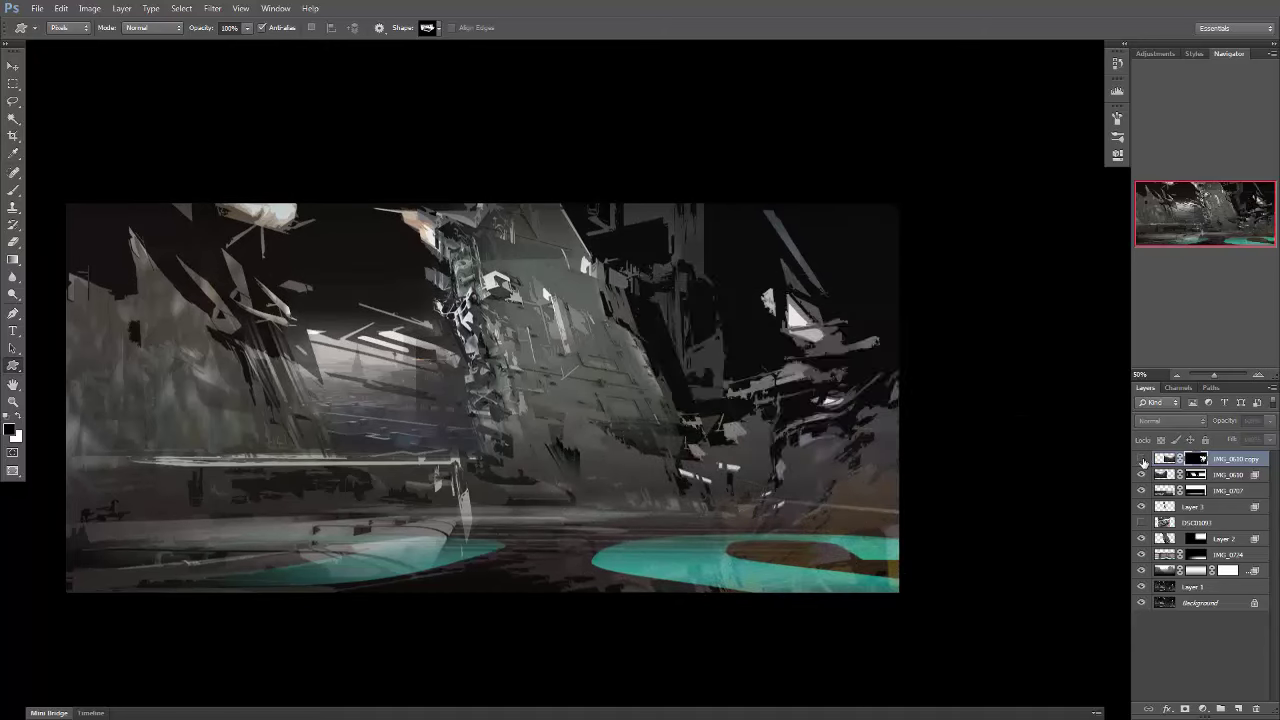
Stamp a light horizontal structure shape on IMG_0630 near the lower middle.
{"action": "right_click", "coordinate": [858, 447]}
{"action": "double_click", "coordinate": [820, 527]}
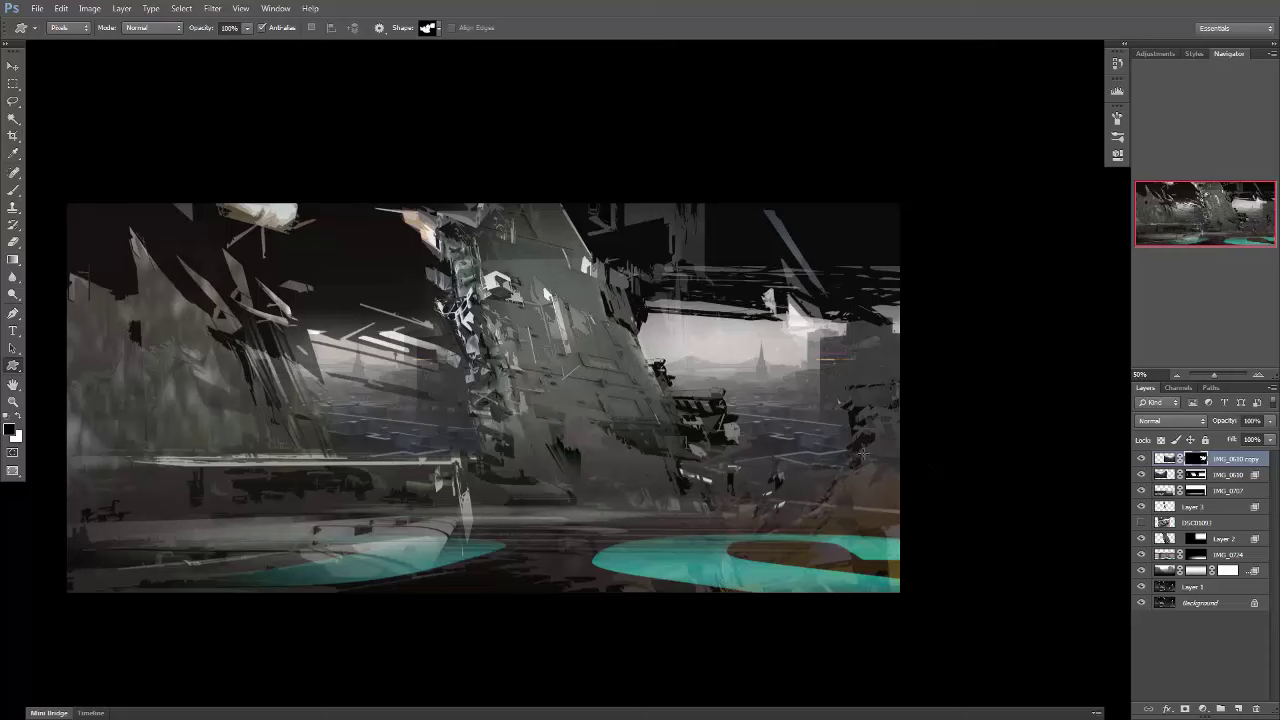
{"action": "left_click_drag", "start_coordinate": [737, 519], "coordinate": [947, 530]}
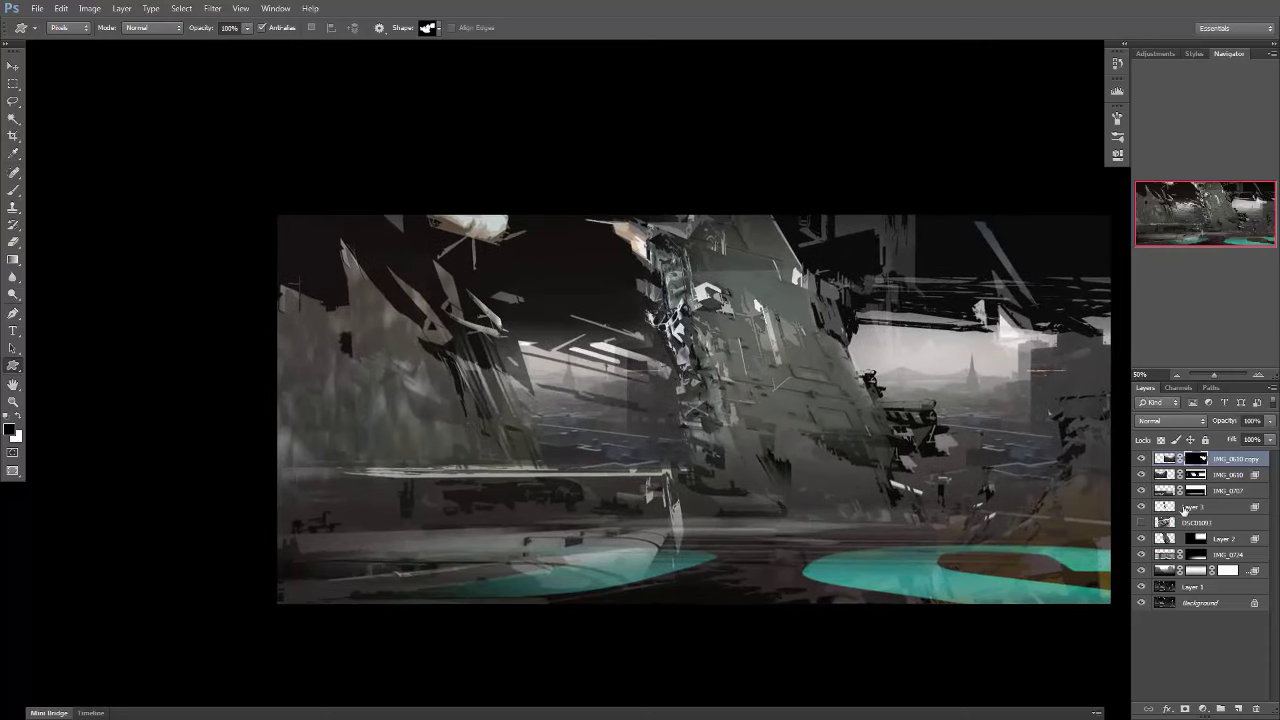
{"action": "left_click", "coordinate": [1142, 476]}
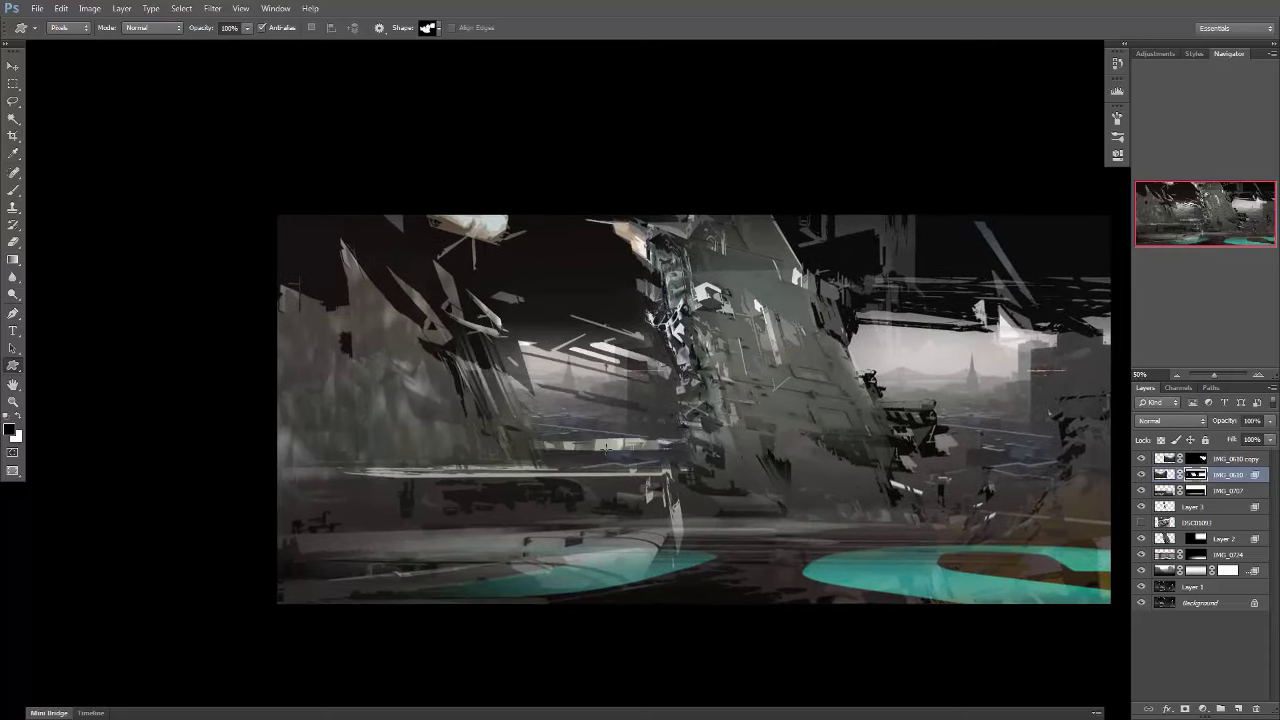
{"action": "mouse_move", "coordinate": [486, 417]}
{"action": "left_mouse_down"}
{"action": "mouse_move", "coordinate": [698, 483]}
{"action": "mouse_move", "coordinate": [527, 503]}
{"action": "left_mouse_up"}
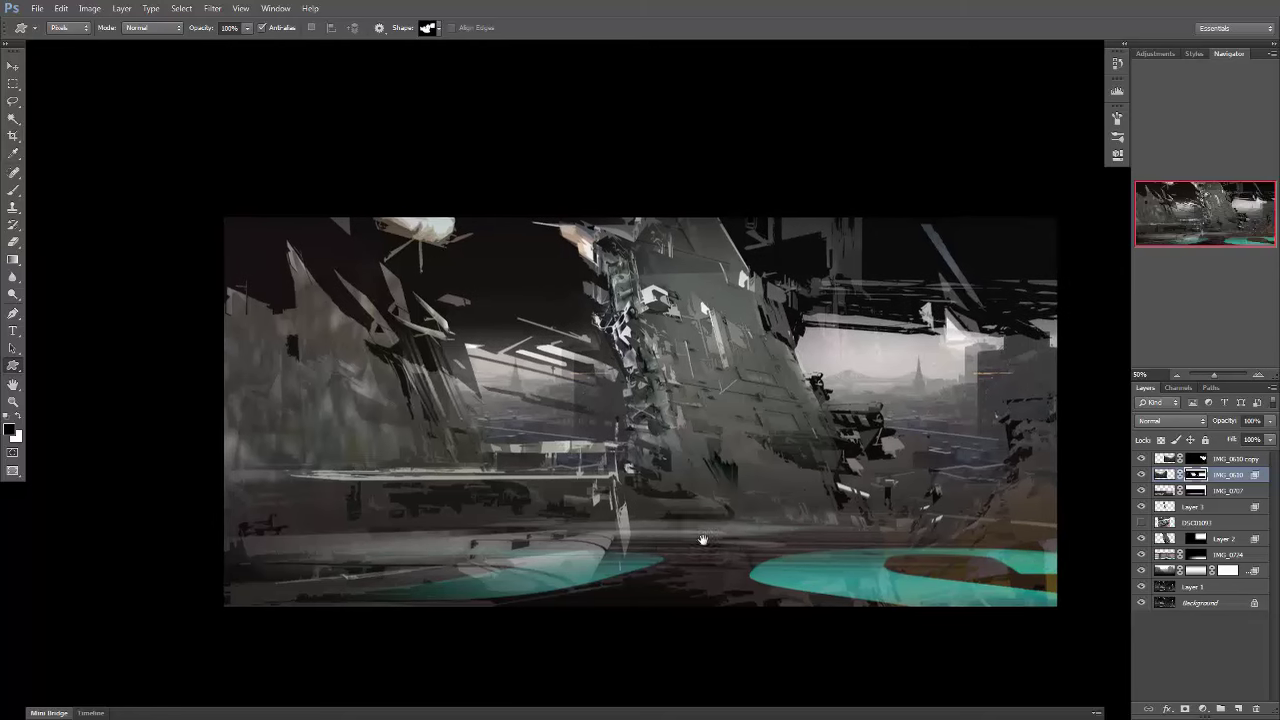
Select Layer 2 and open a Levels adjustment on it.
{"action": "key", "text": "v"}
{"action": "left_click", "coordinate": [1150, 538]}
{"action": "key", "text": "ctrl+l"}
Apply the Levels darkening with the midtone at 0.57 to Layer 2.
{"action": "left_click_drag", "start_coordinate": [990, 272], "coordinate": [1020, 272]}
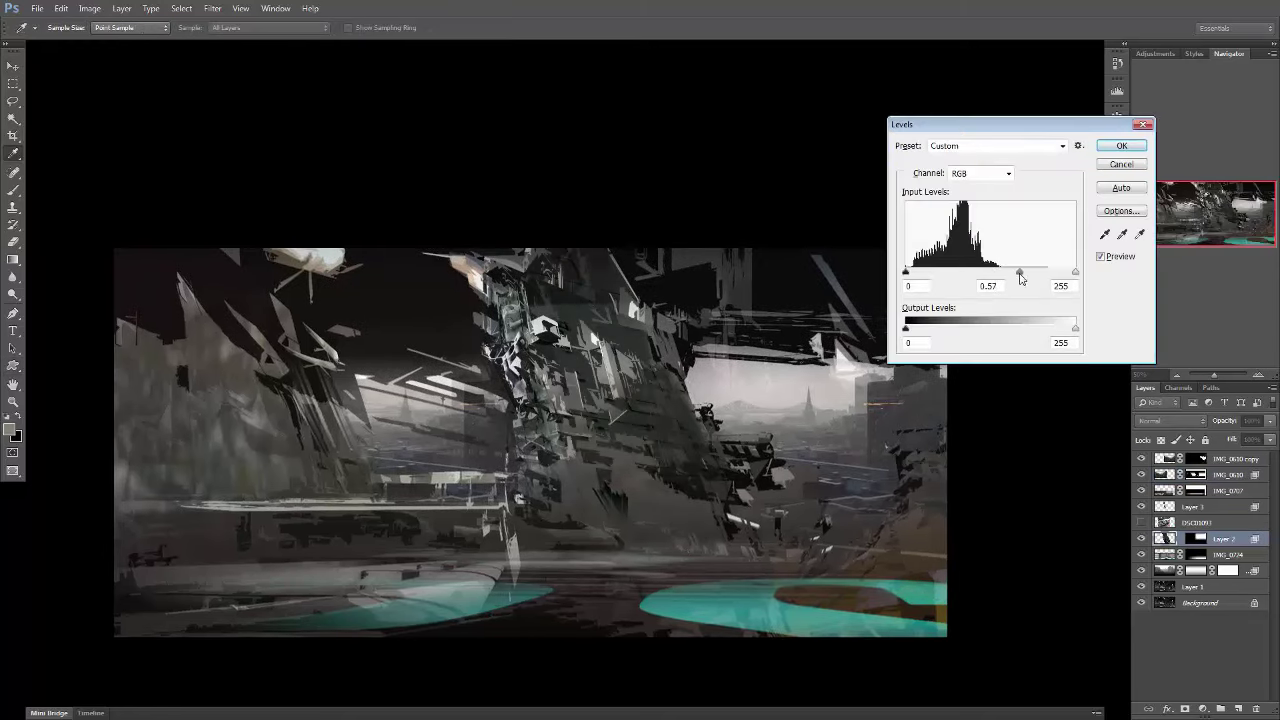
{"action": "key", "text": "Return"}
{"action": "left_click", "coordinate": [1195, 586]}
{"action": "left_click", "coordinate": [1220, 458]}
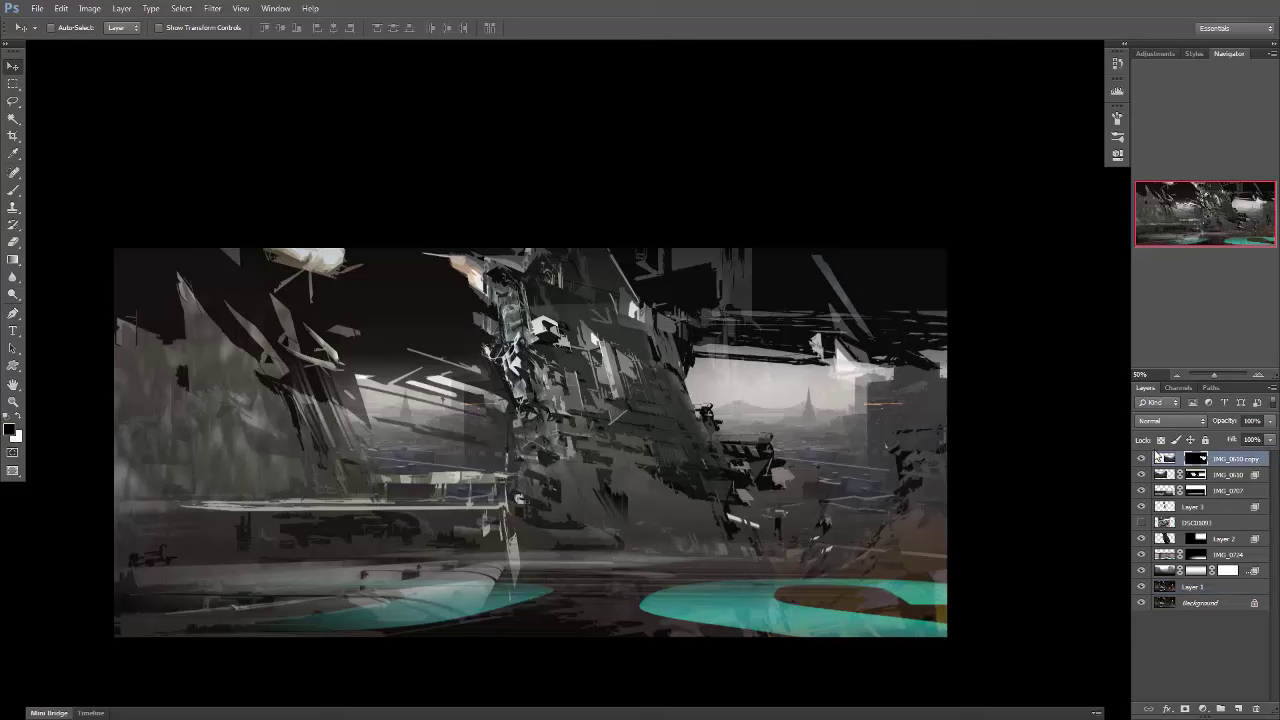
Rotate the IMG_0630 copy layer so its structure tilts up toward the upper right.
{"action": "key", "text": "ctrl+t"}
{"action": "left_click_drag", "start_coordinate": [990, 190], "coordinate": [1026, 265]}
{"action": "key", "text": "Return"}
{"action": "key", "text": "ctrl+t"}
{"action": "left_click_drag", "start_coordinate": [1043, 443], "coordinate": [1014, 106]}
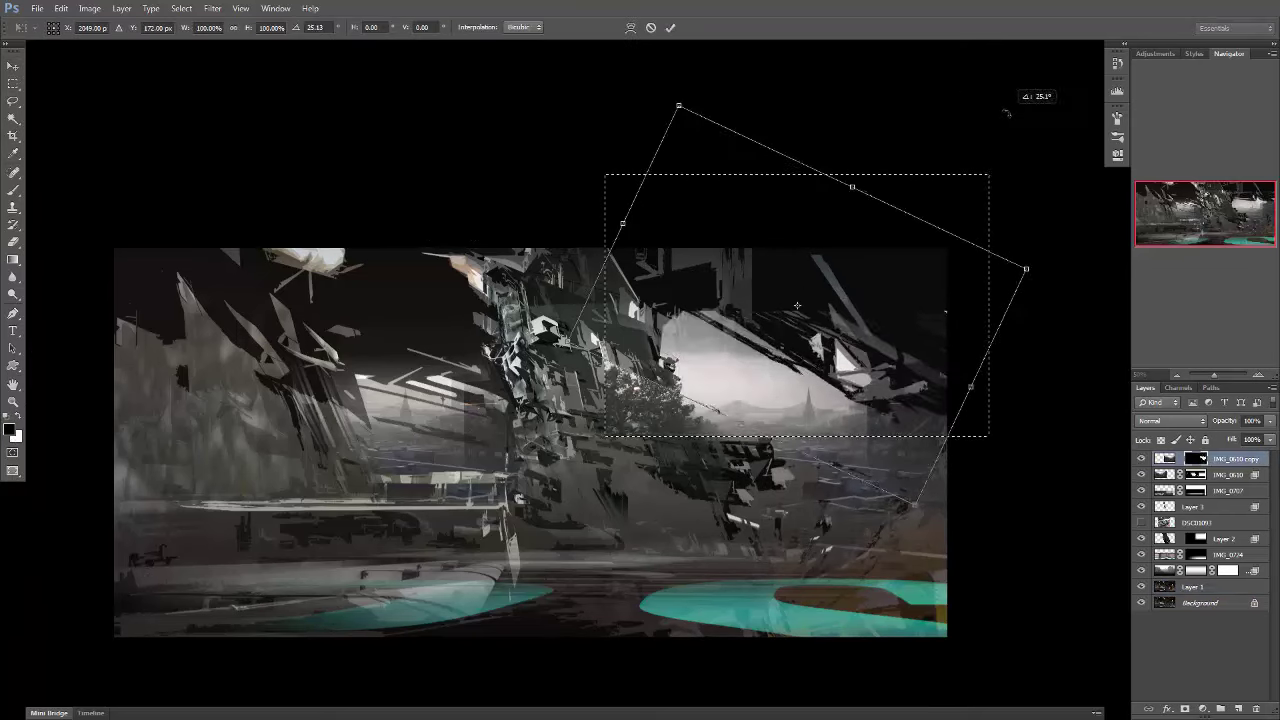
{"action": "left_click_drag", "start_coordinate": [914, 143], "coordinate": [1143, 120]}
{"action": "key", "text": "Return"}
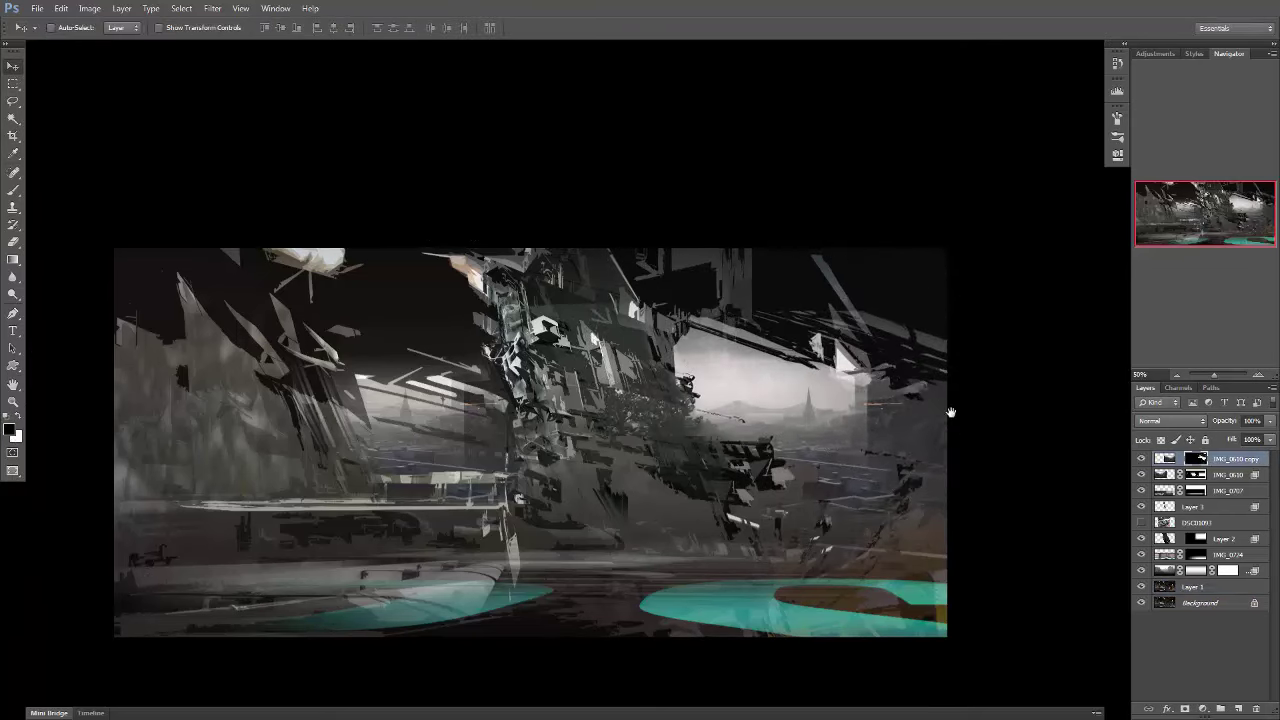
Toggle the IMG_0630 copy and Background layer visibility to compare the result.
{"action": "left_click_drag", "start_coordinate": [796, 472], "coordinate": [885, 478]}
{"action": "left_click", "coordinate": [1141, 460]}
{"action": "left_click", "coordinate": [1141, 460]}
{"action": "left_click", "coordinate": [1141, 460]}
{"action": "left_click", "coordinate": [1141, 460]}
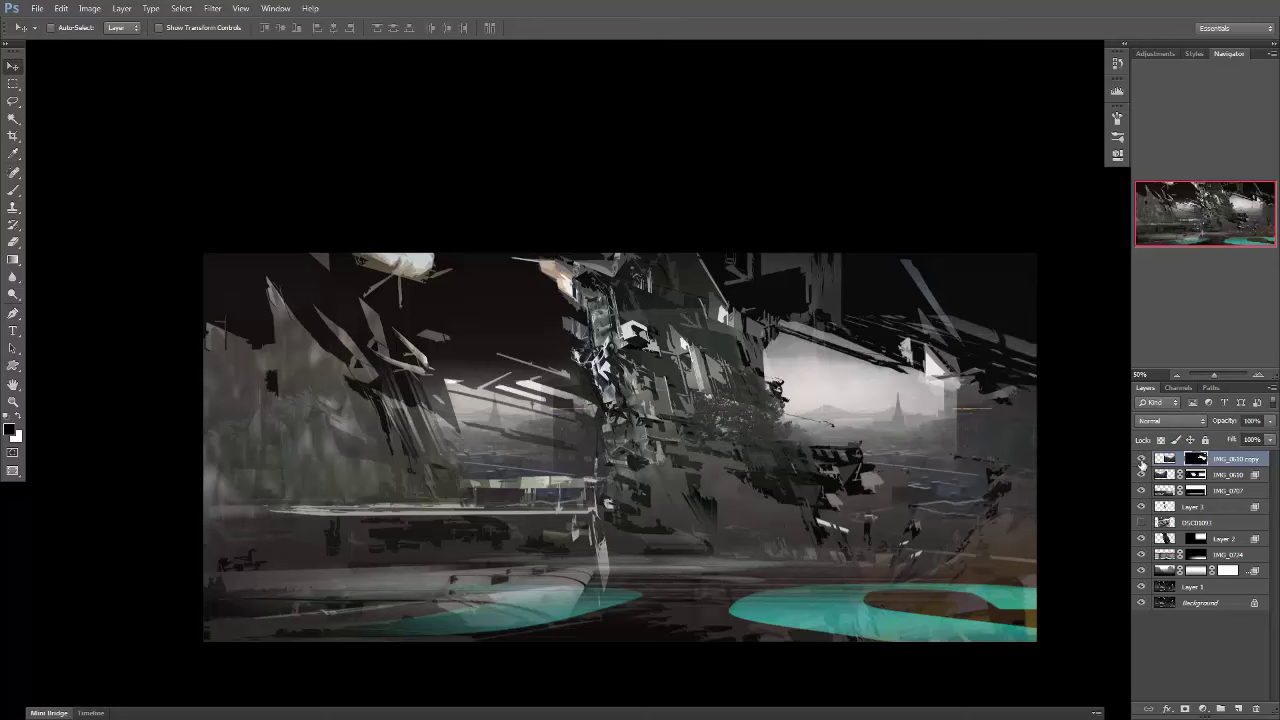
{"action": "key", "text": "h"}
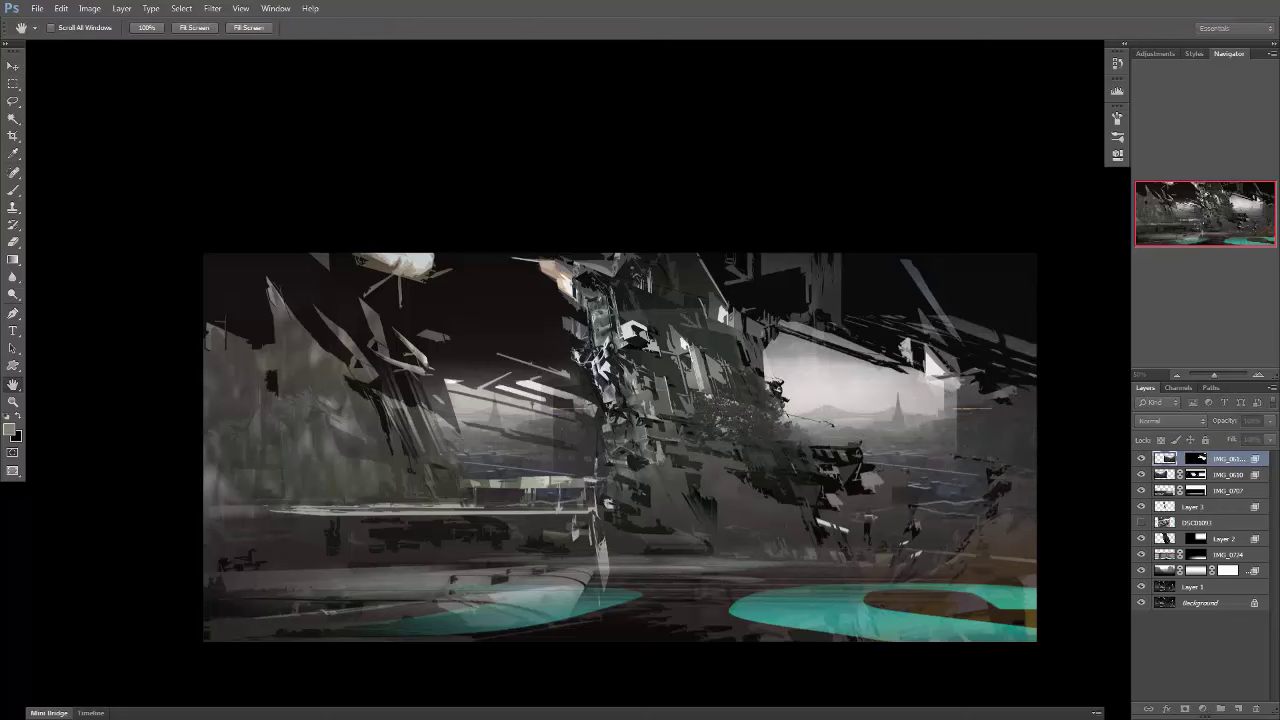
{"action": "key", "text": "v"}
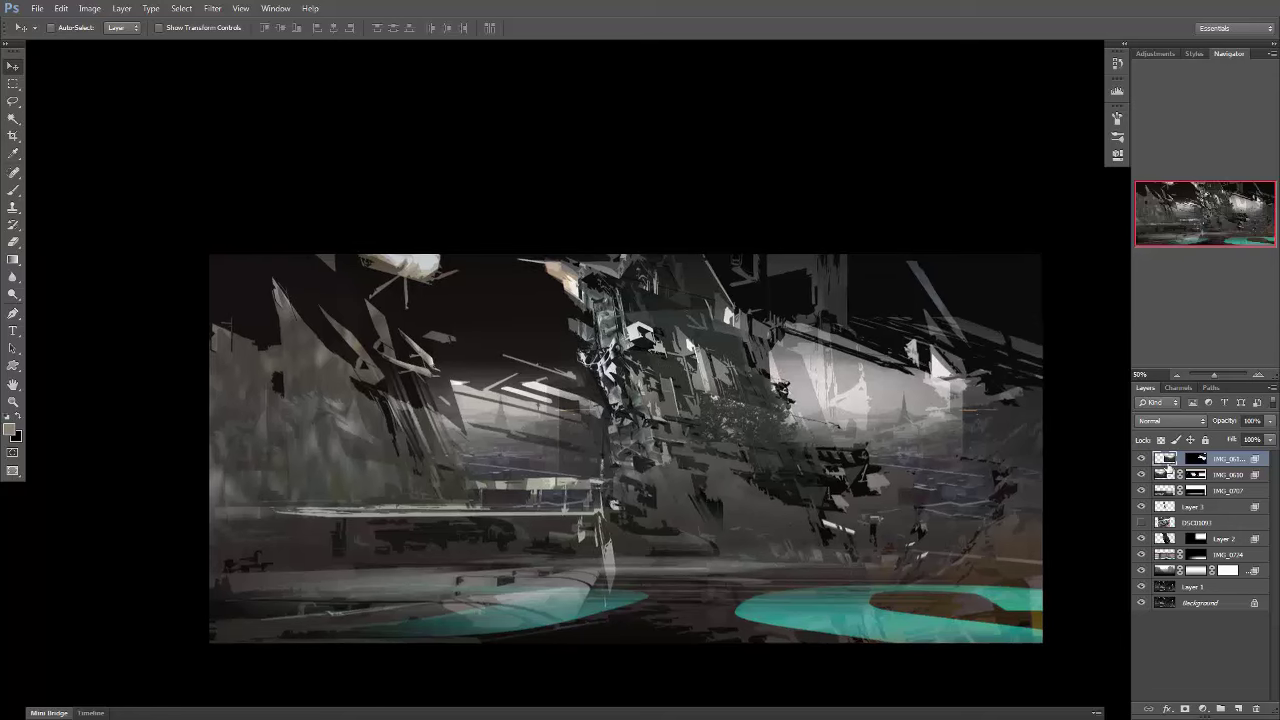
{"action": "key", "text": "b"}
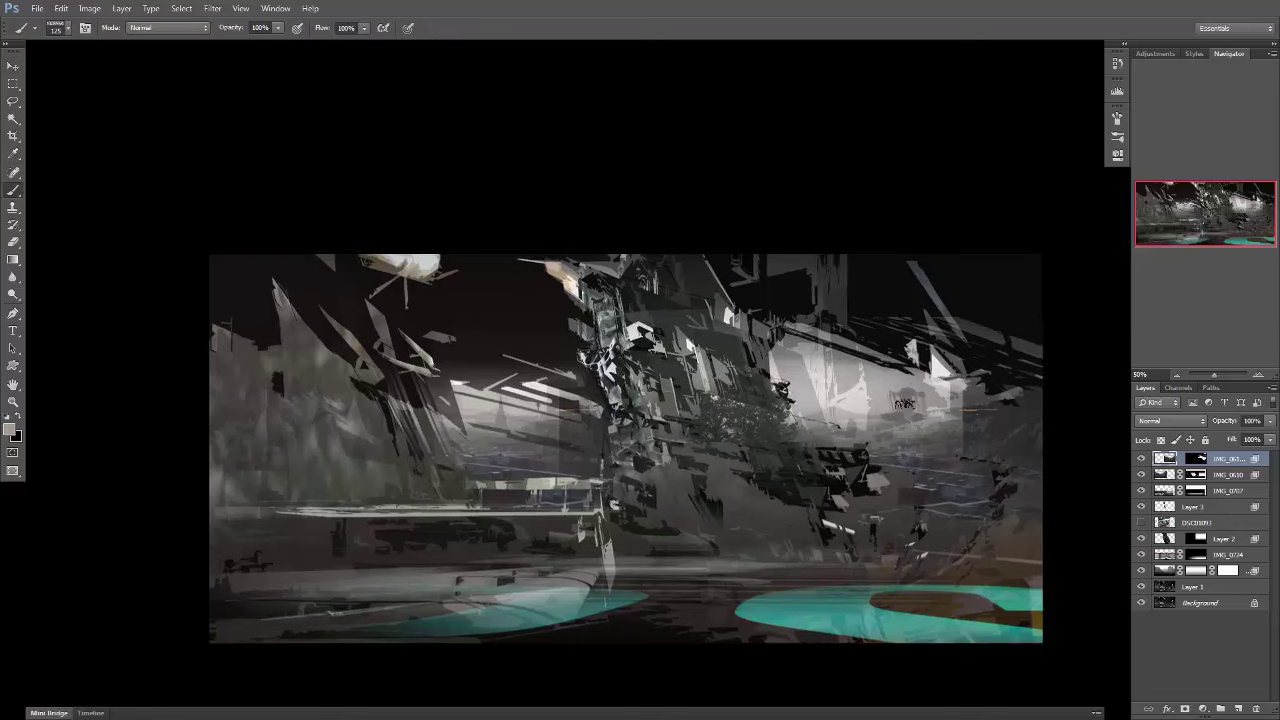
{"action": "key", "text": "e"}
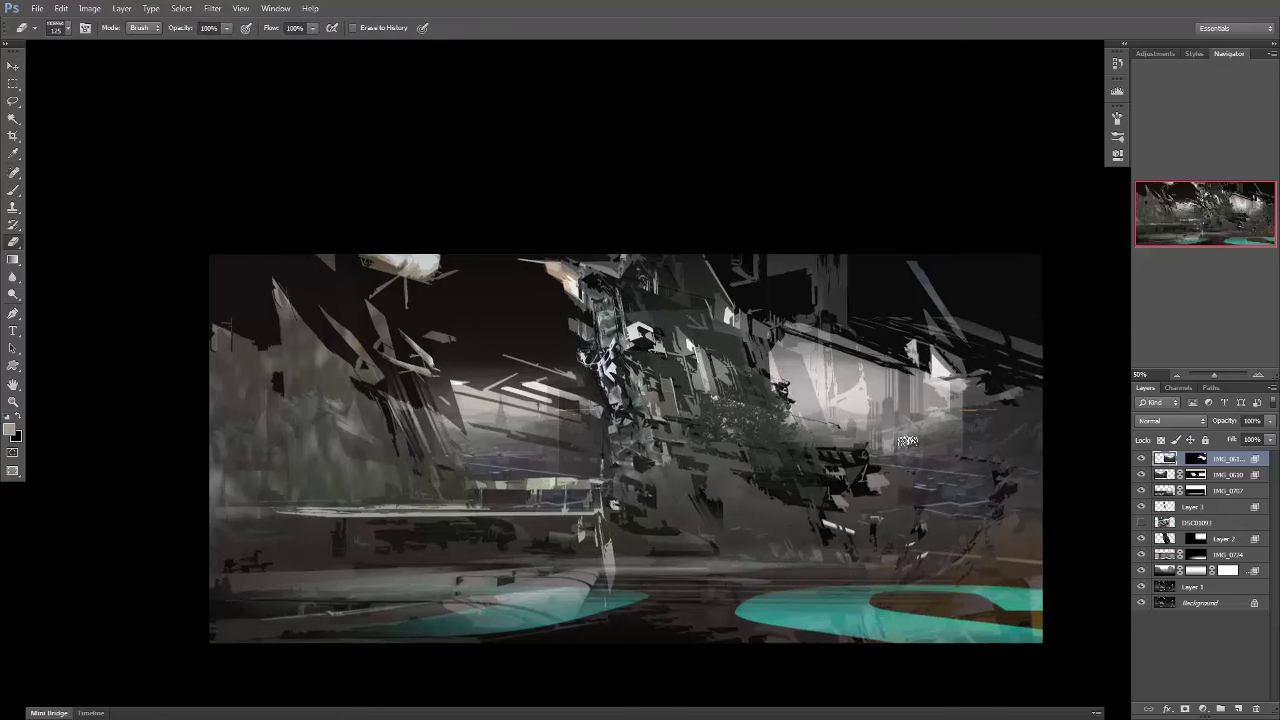
{"action": "left_click", "coordinate": [1155, 244]}
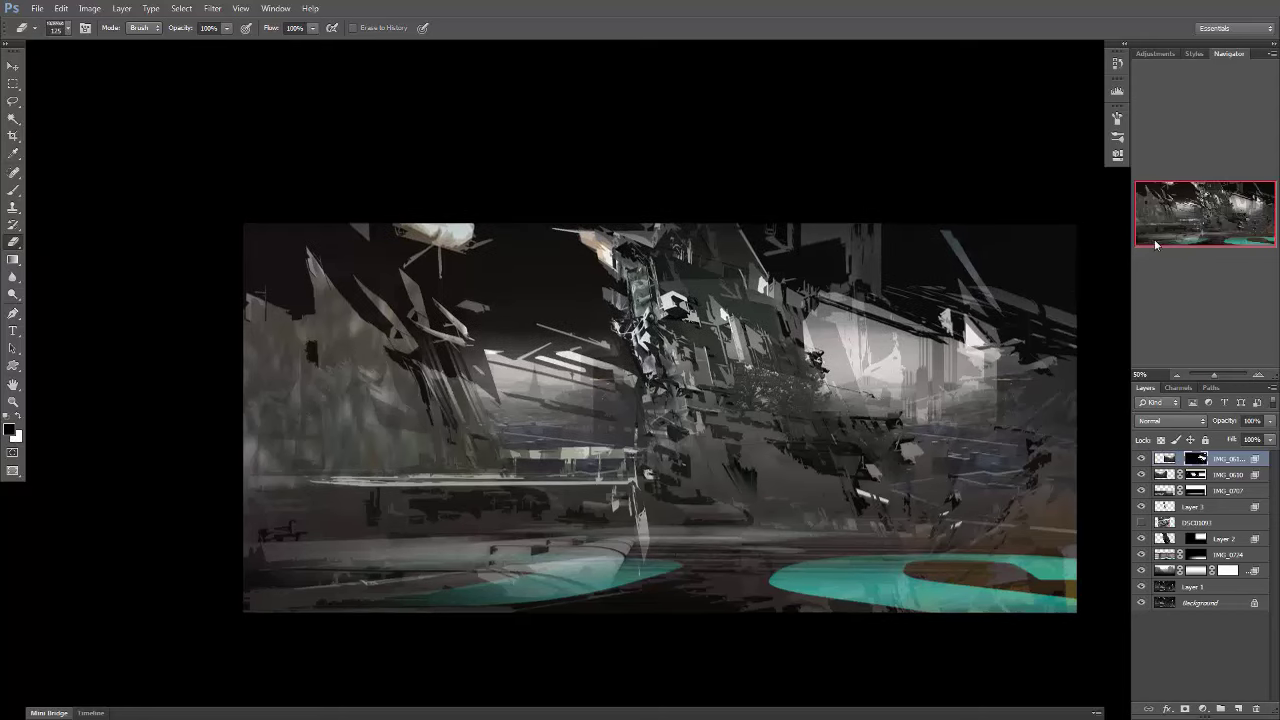
{"action": "left_click", "coordinate": [1142, 603], "text": "alt"}
{"action": "left_click", "coordinate": [1142, 603], "text": "alt"}
Lasso a chunk of the central structure, copy it to Layer 4 and enlarge it.
{"action": "key", "text": "v"}
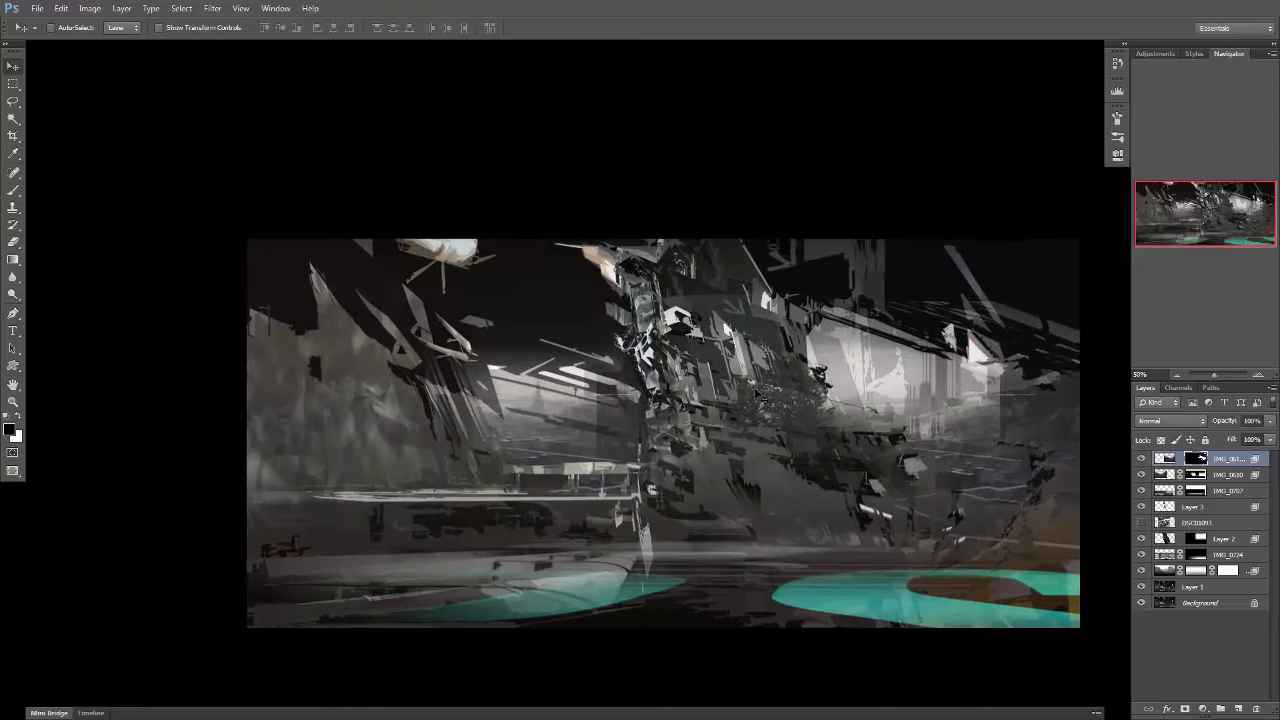
{"action": "key", "text": "l"}
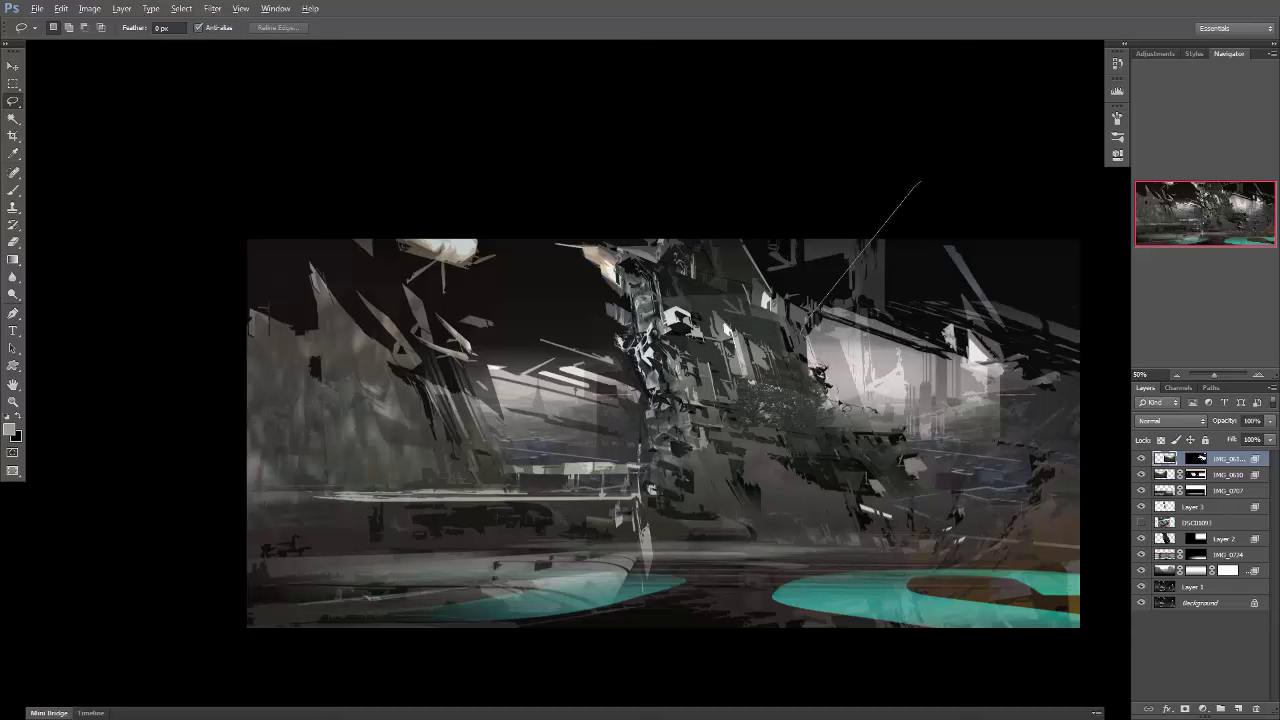
{"action": "mouse_move", "coordinate": [920, 182]}
{"action": "left_mouse_down"}
{"action": "mouse_move", "coordinate": [545, 200]}
{"action": "mouse_move", "coordinate": [463, 186]}
{"action": "left_mouse_up"}
{"action": "key", "text": "ctrl+j"}
{"action": "key", "text": "ctrl+t"}
{"action": "key", "text": "Return"}
{"action": "key", "text": "v"}
Darken Layer 4 with a Levels adjustment.
{"action": "key", "text": "ctrl+l"}
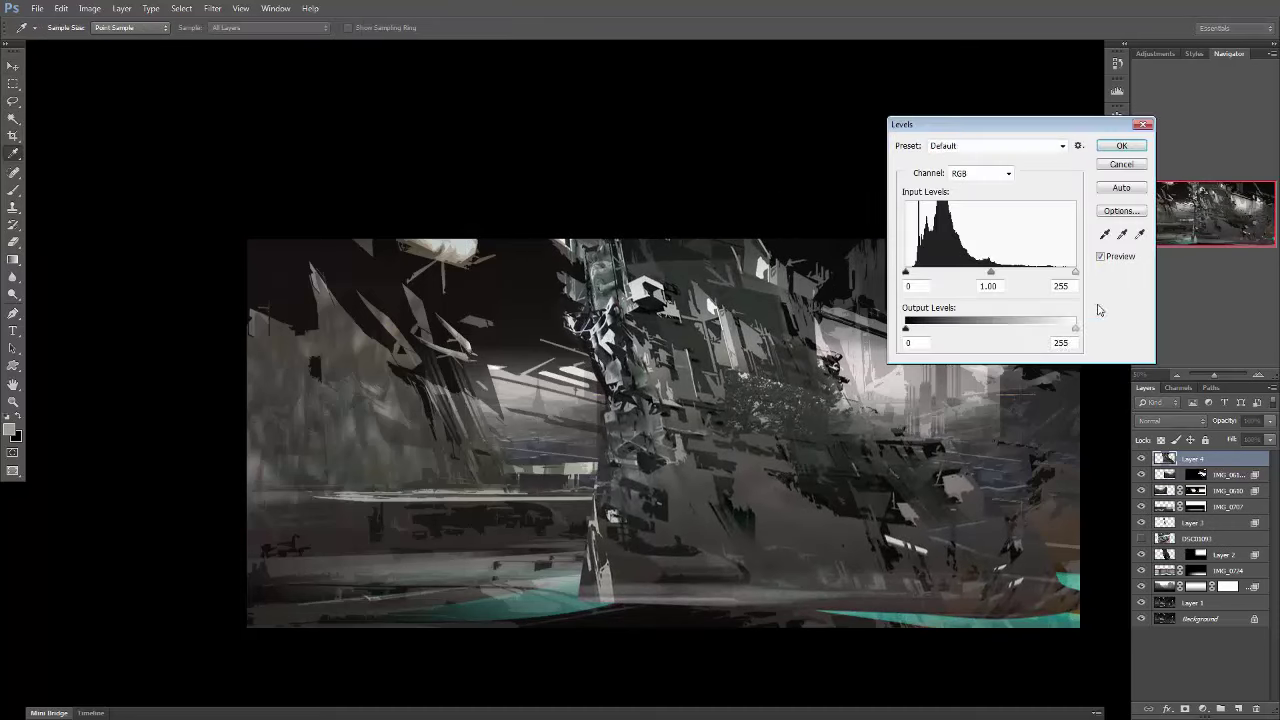
{"action": "left_click_drag", "start_coordinate": [908, 287], "coordinate": [945, 287]}
{"action": "key", "text": "Return"}
Mask Layer 4 with a gradient fading out its bottom, then add new Layer 5.
{"action": "left_click", "coordinate": [1192, 711]}
{"action": "key", "text": "g"}
{"action": "left_click_drag", "start_coordinate": [800, 620], "coordinate": [800, 490]}
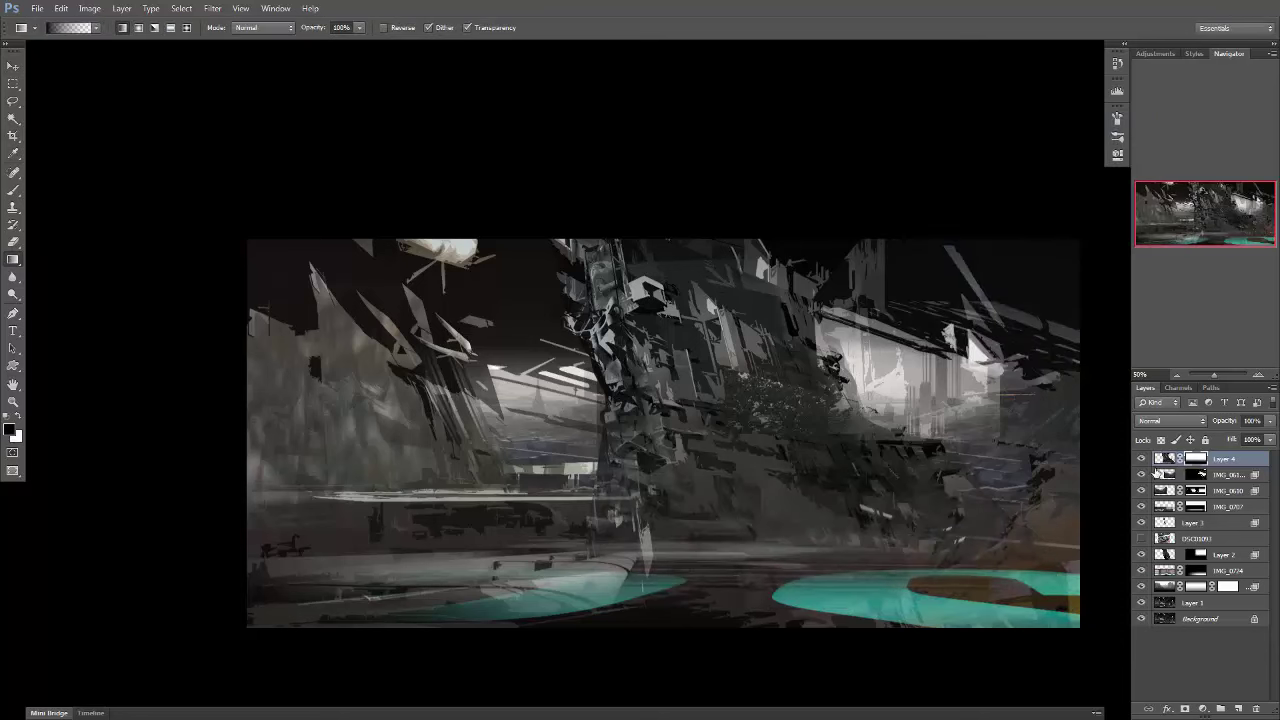
{"action": "left_click", "coordinate": [1166, 457], "text": "ctrl"}
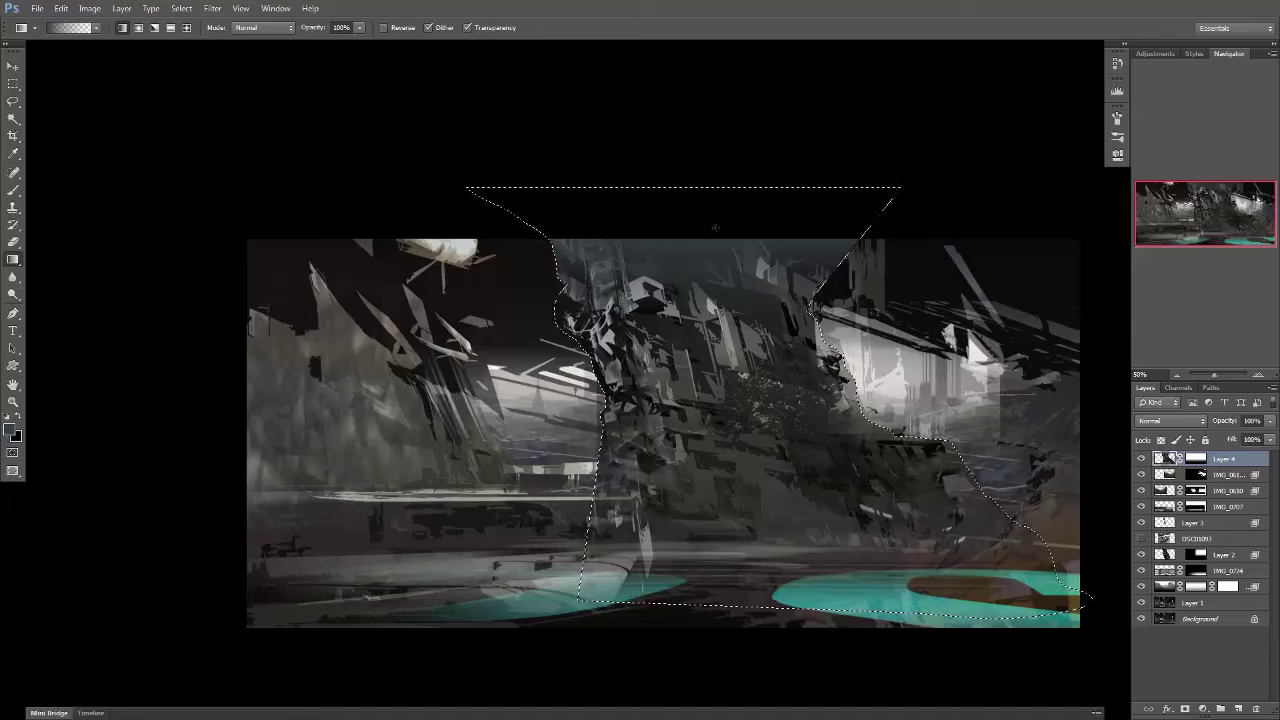
{"action": "key", "text": "ctrl+d"}
{"action": "key", "text": "ctrl+shift+alt+n"}
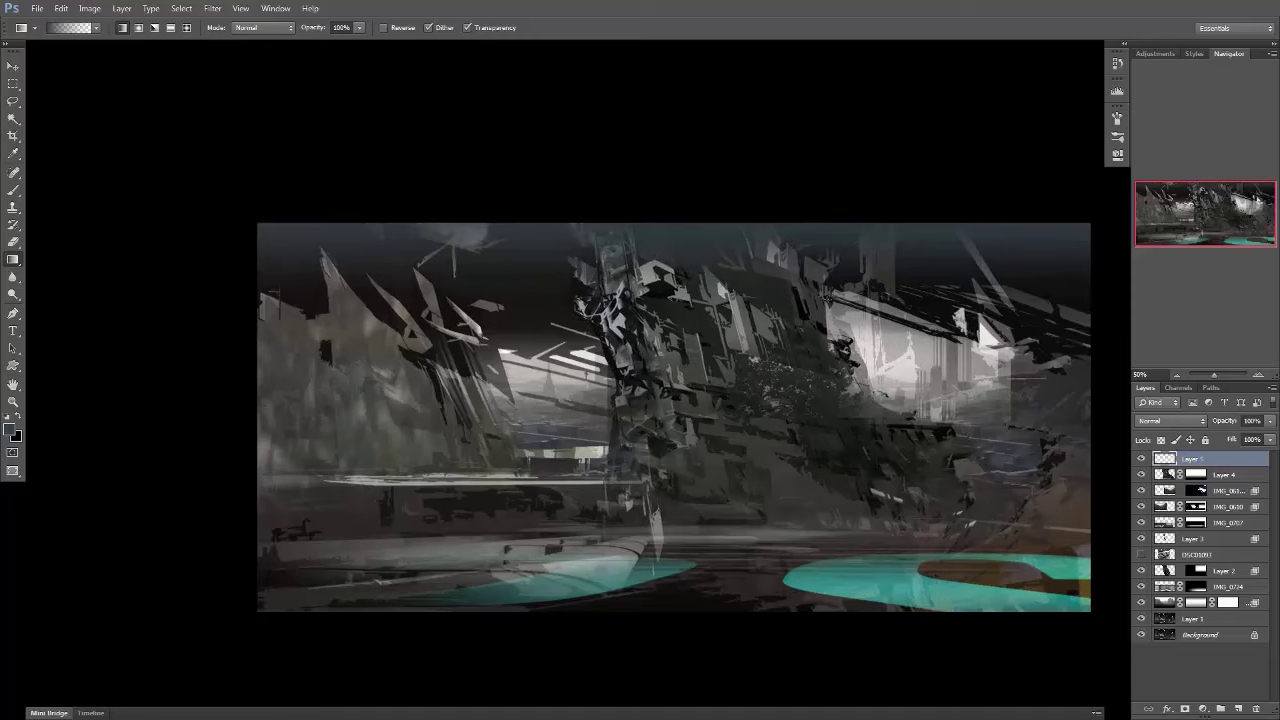
Shift the teal IMG_0724 pools about 80 px to the right.
{"action": "key", "text": "v"}
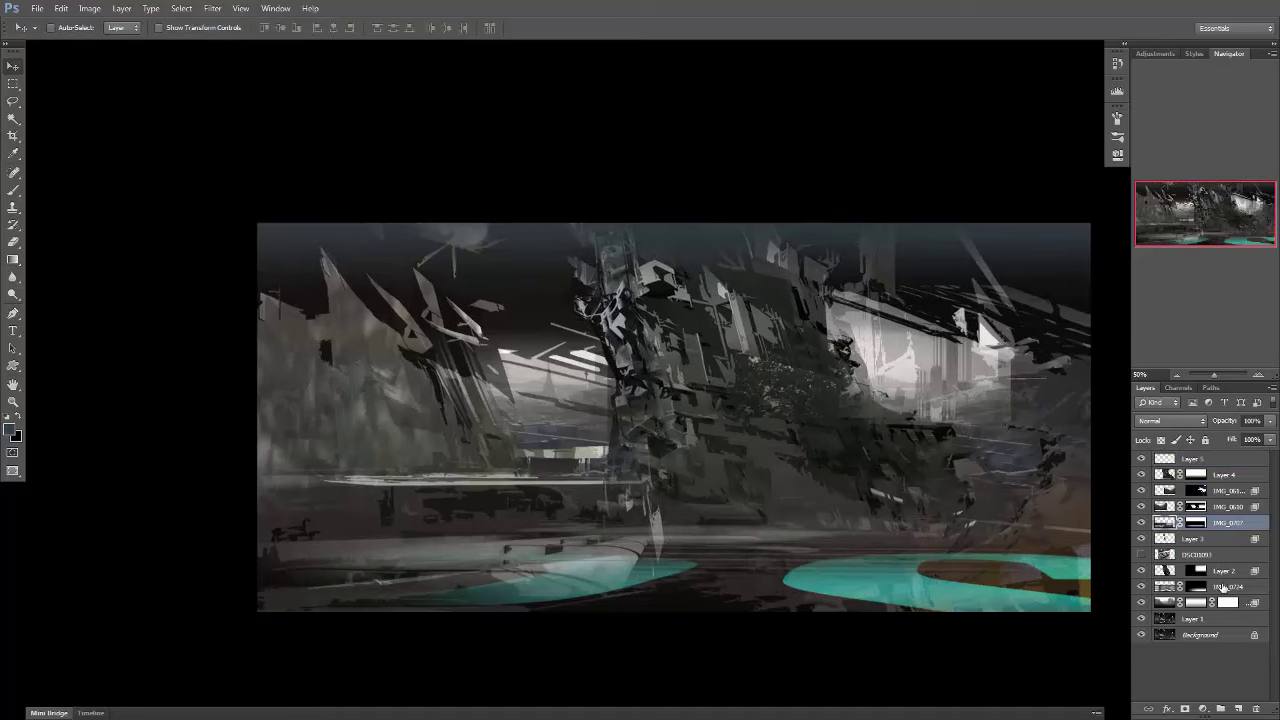
{"action": "left_click_drag", "start_coordinate": [895, 566], "coordinate": [973, 568]}
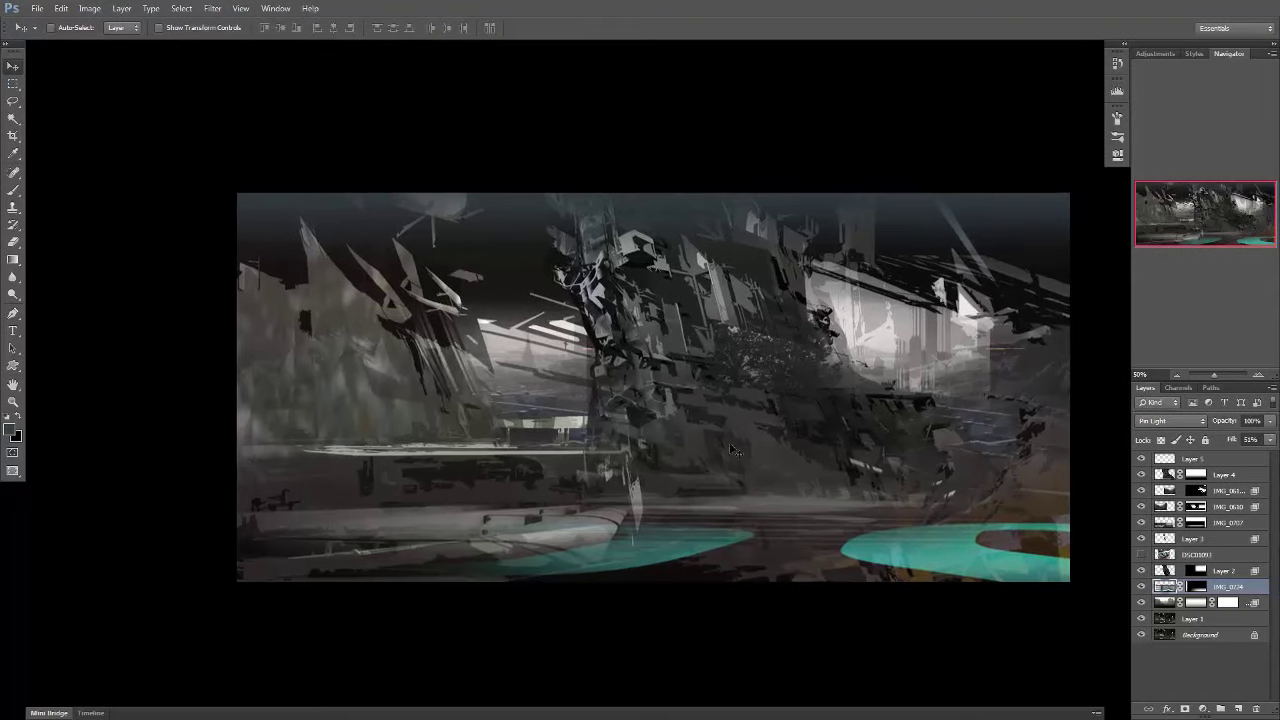
{"action": "left_click", "coordinate": [1195, 474]}
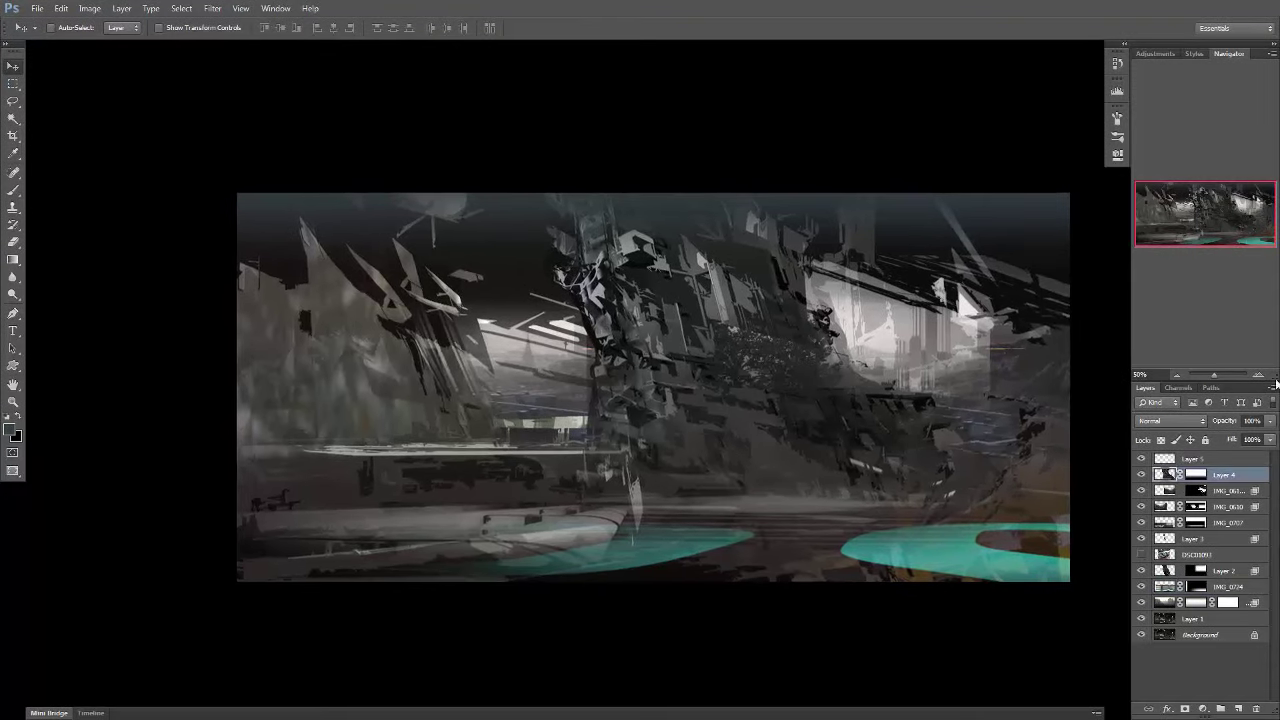
Add a Color Balance adjustment layer (bluer shadows, warmer reds) and a Hue/Saturation adjustment layer.
{"action": "left_click", "coordinate": [1203, 708]}
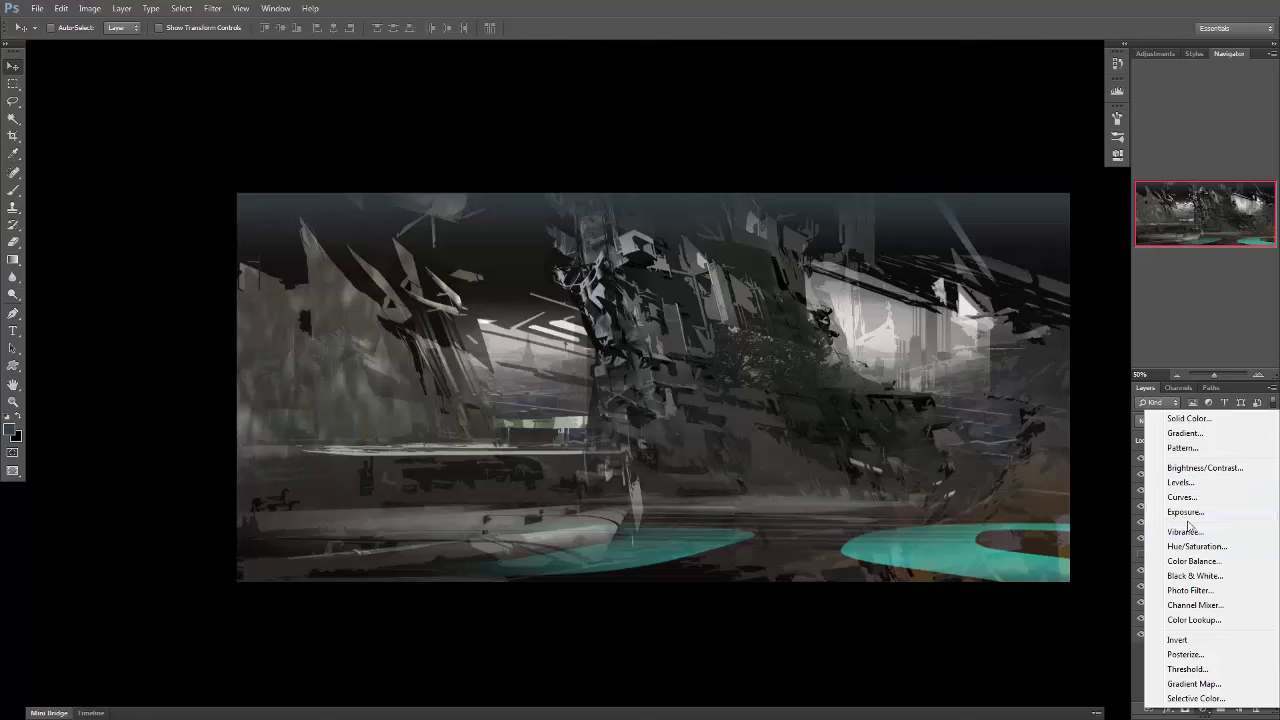
{"action": "left_click", "coordinate": [1193, 561]}
{"action": "mouse_move", "coordinate": [988, 224]}
{"action": "left_mouse_down"}
{"action": "mouse_move", "coordinate": [990, 189]}
{"action": "mouse_move", "coordinate": [985, 233]}
{"action": "left_mouse_up"}
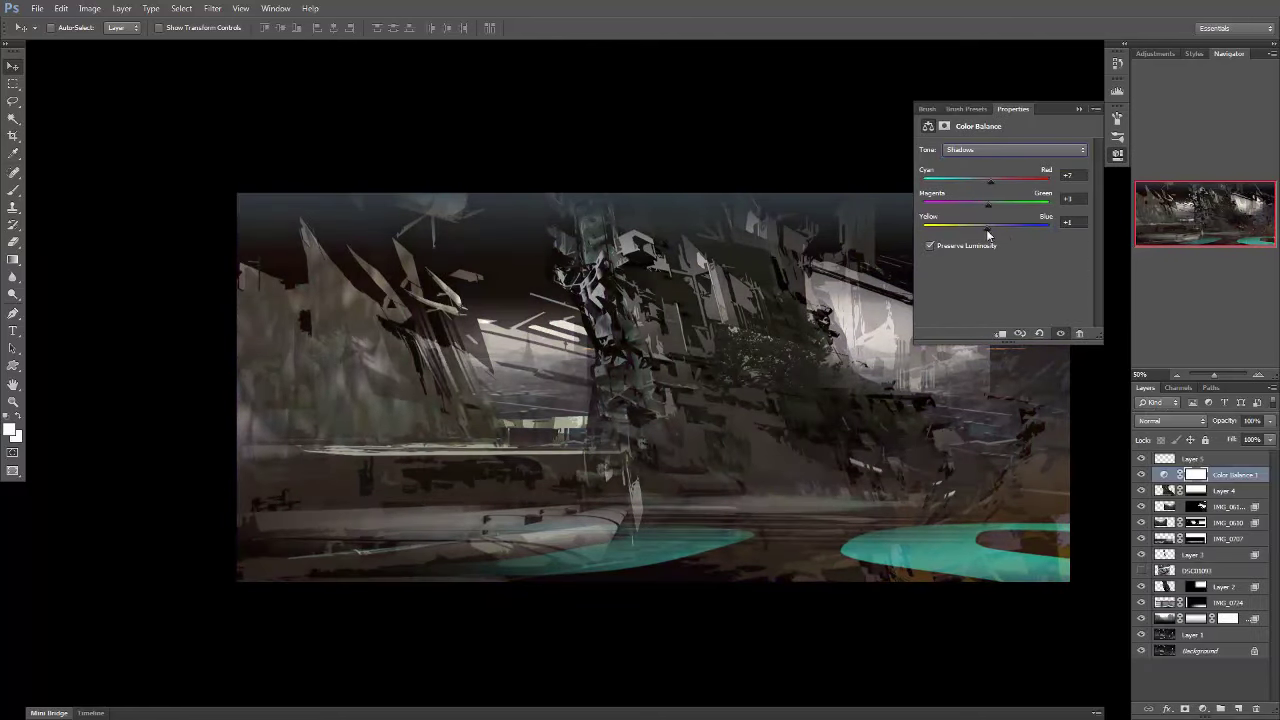
{"action": "mouse_move", "coordinate": [991, 186]}
{"action": "left_mouse_down"}
{"action": "mouse_move", "coordinate": [1037, 233]}
{"action": "mouse_move", "coordinate": [1001, 216]}
{"action": "left_mouse_up"}
{"action": "left_click", "coordinate": [1079, 109]}
{"action": "left_click", "coordinate": [1203, 708]}
{"action": "left_click", "coordinate": [1188, 548]}
{"action": "left_click", "coordinate": [1079, 109]}
Shift the highlights of the photo layer under Layer 4 toward cyan with Color Balance.
{"action": "left_click", "coordinate": [1230, 523]}
{"action": "key", "text": "ctrl+b"}
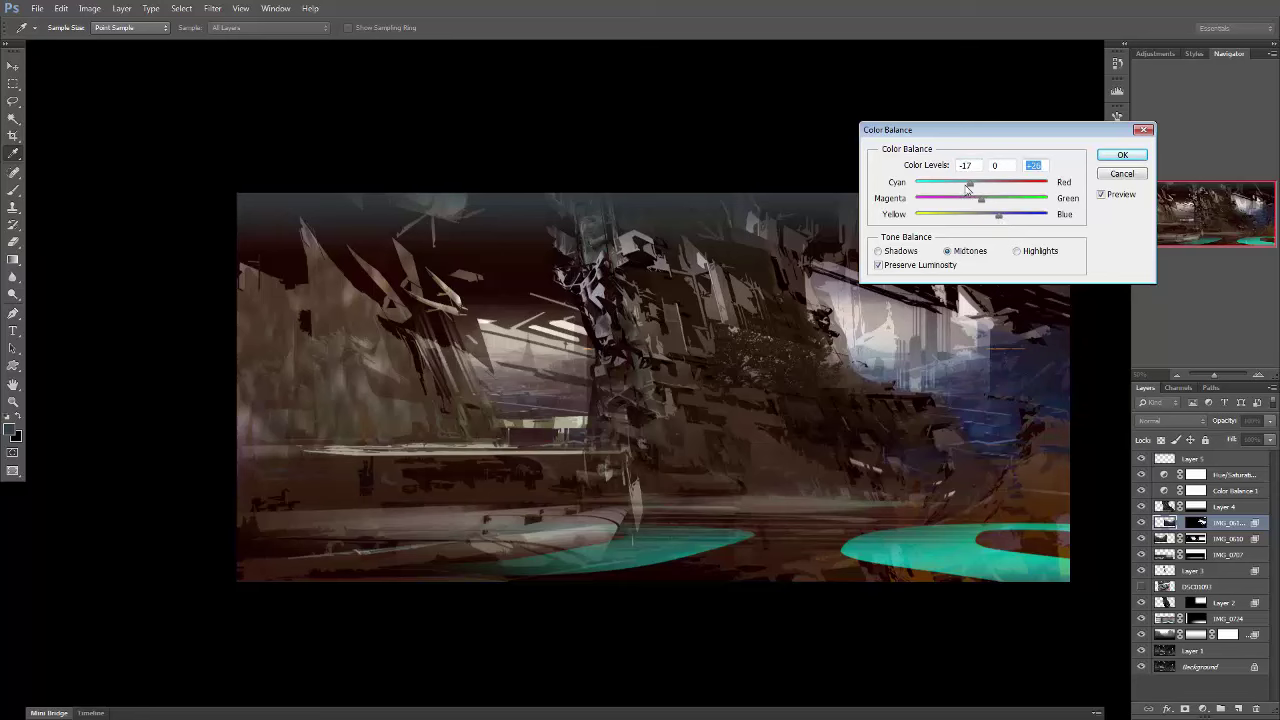
{"action": "left_click", "coordinate": [1110, 176]}
{"action": "key", "text": "ctrl+b"}
{"action": "left_click", "coordinate": [1017, 251]}
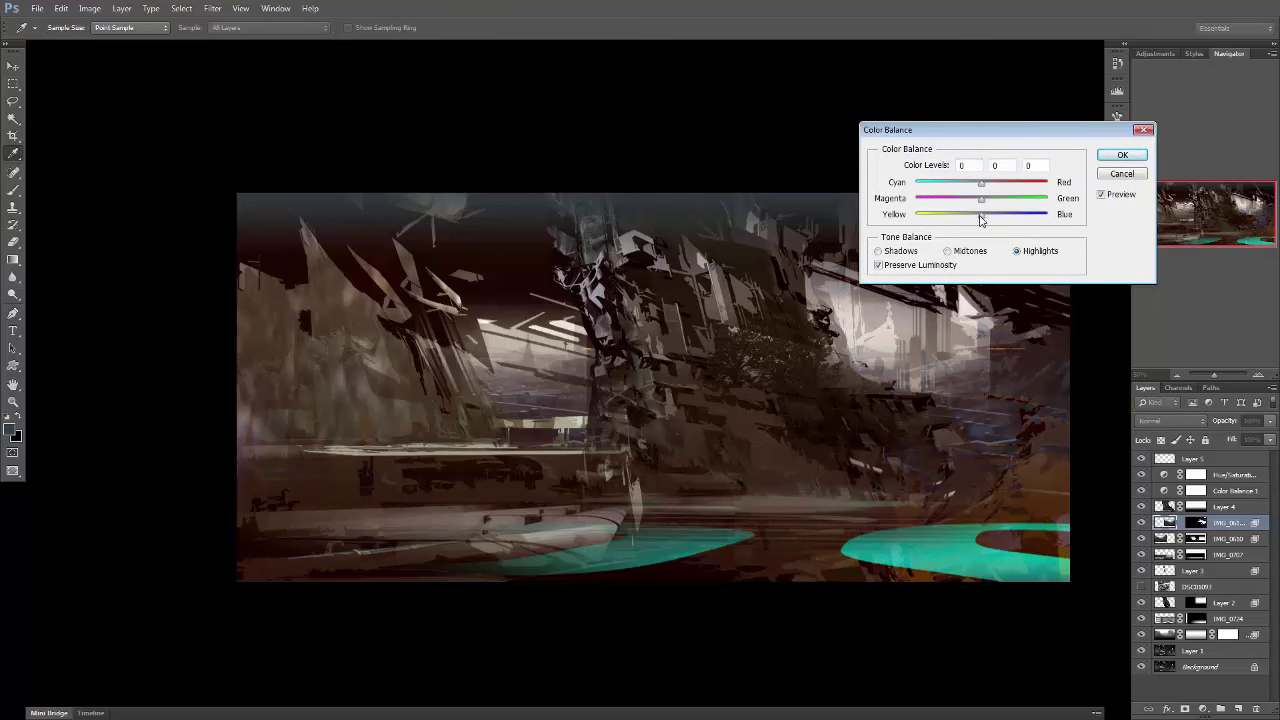
{"action": "left_click_drag", "start_coordinate": [981, 182], "coordinate": [966, 184]}
{"action": "left_click", "coordinate": [1122, 173]}
{"action": "key", "text": "ctrl+b"}
{"action": "left_click", "coordinate": [1122, 155]}
Desaturate the teal IMG_0724 pools and shift their hue toward blue.
{"action": "key", "text": "v"}
{"action": "left_click_drag", "start_coordinate": [951, 425], "coordinate": [965, 425]}
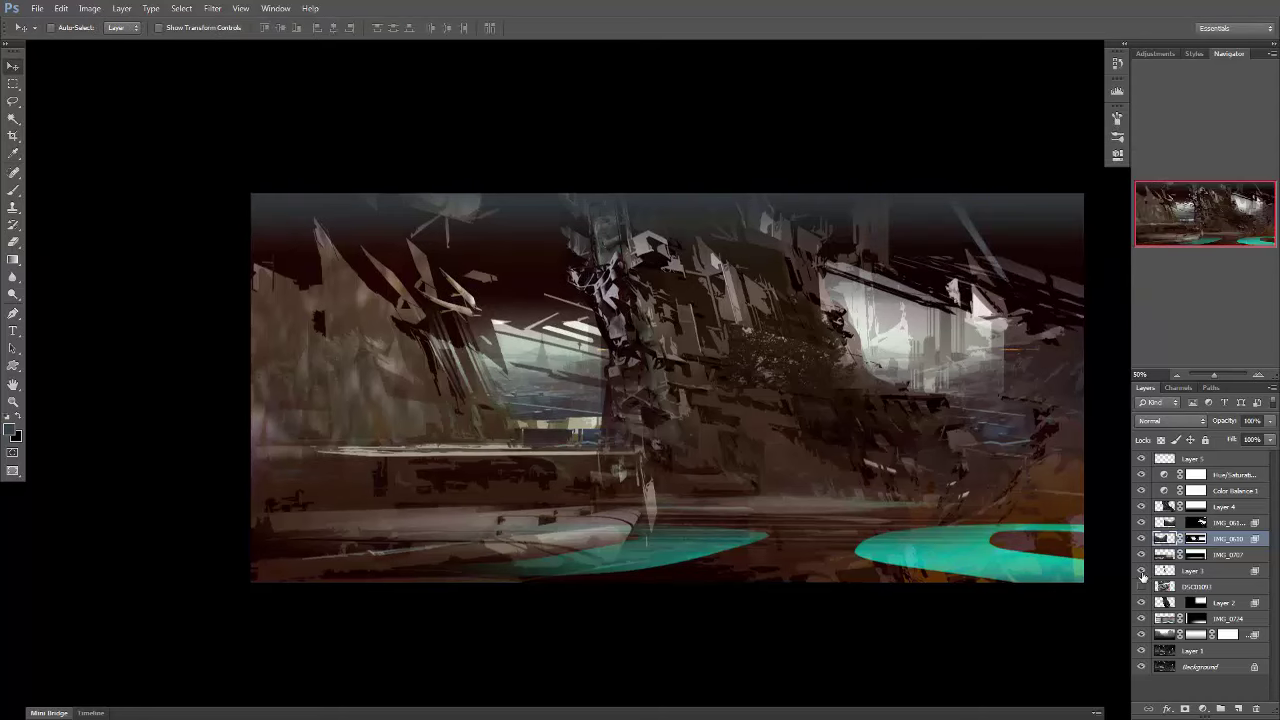
{"action": "left_click", "coordinate": [1168, 620]}
{"action": "key", "text": "ctrl+u"}
{"action": "mouse_move", "coordinate": [886, 220]}
{"action": "left_mouse_down"}
{"action": "mouse_move", "coordinate": [856, 220]}
{"action": "mouse_move", "coordinate": [897, 190]}
{"action": "left_mouse_up"}
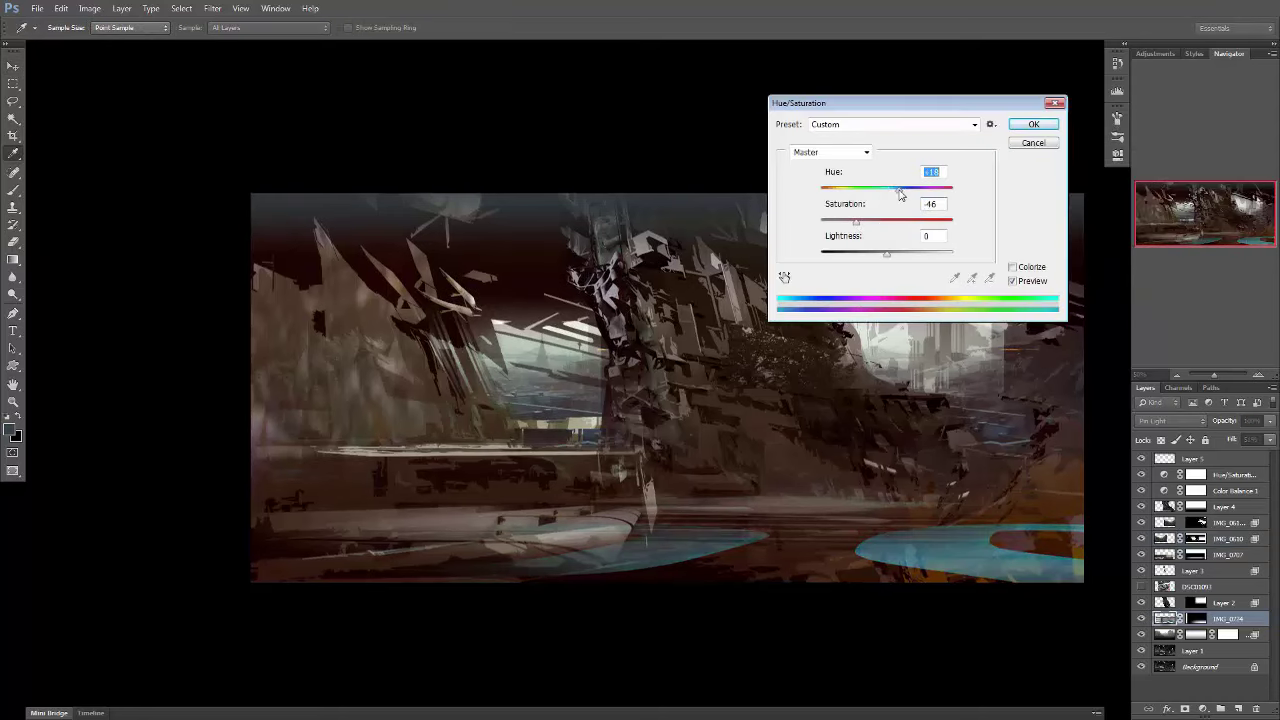
{"action": "left_click", "coordinate": [1034, 124]}
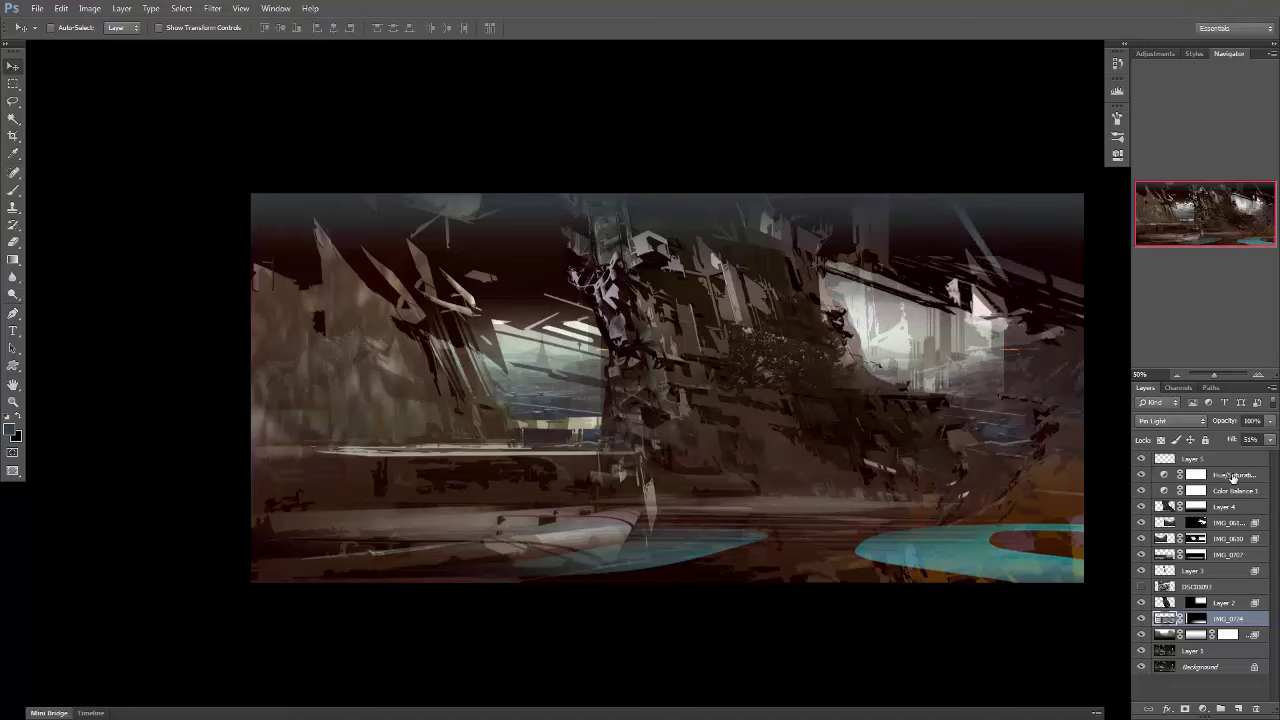
Add a new empty Layer 6.
{"action": "left_click", "coordinate": [1230, 474]}
{"action": "left_click", "coordinate": [1237, 708]}
{"action": "scroll", "coordinate": [800, 330], "scroll_direction": "up", "scroll_amount": 1}
Paint dark strokes down the building's right edge, sampling scene colours and halving the brush to 25.
{"action": "key", "text": "b"}
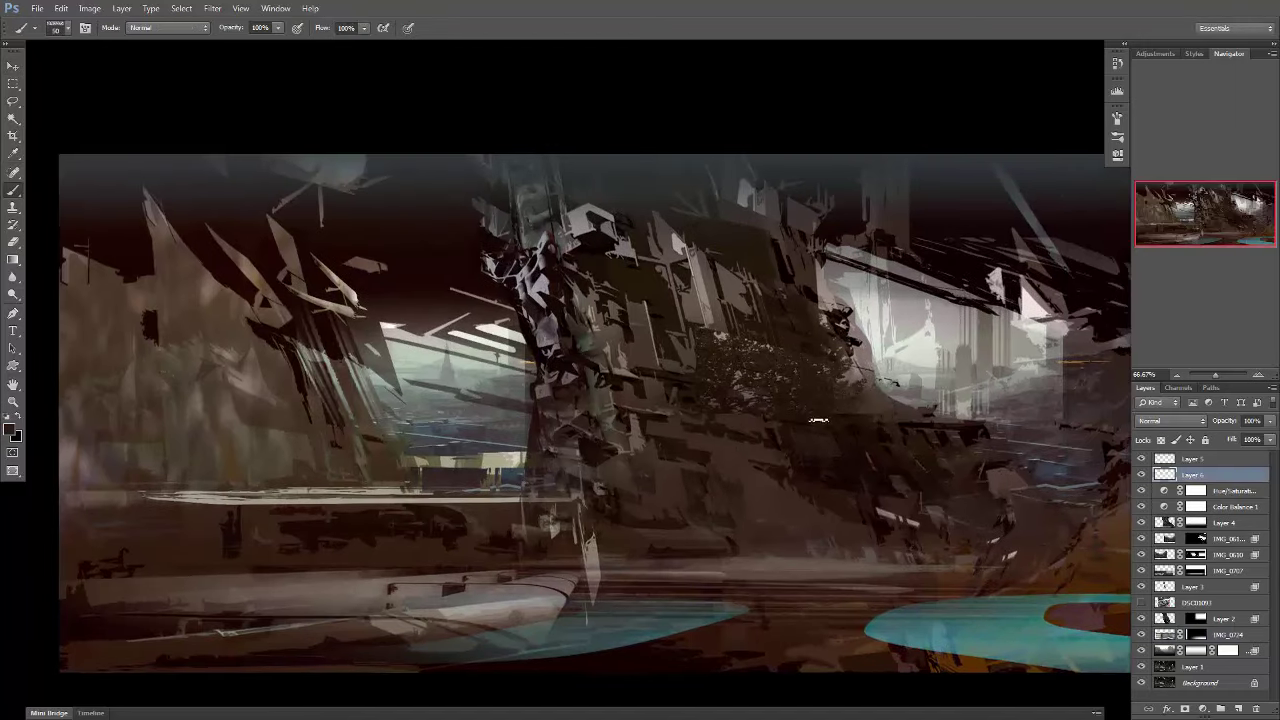
{"action": "left_click_drag", "start_coordinate": [815, 268], "coordinate": [830, 385]}
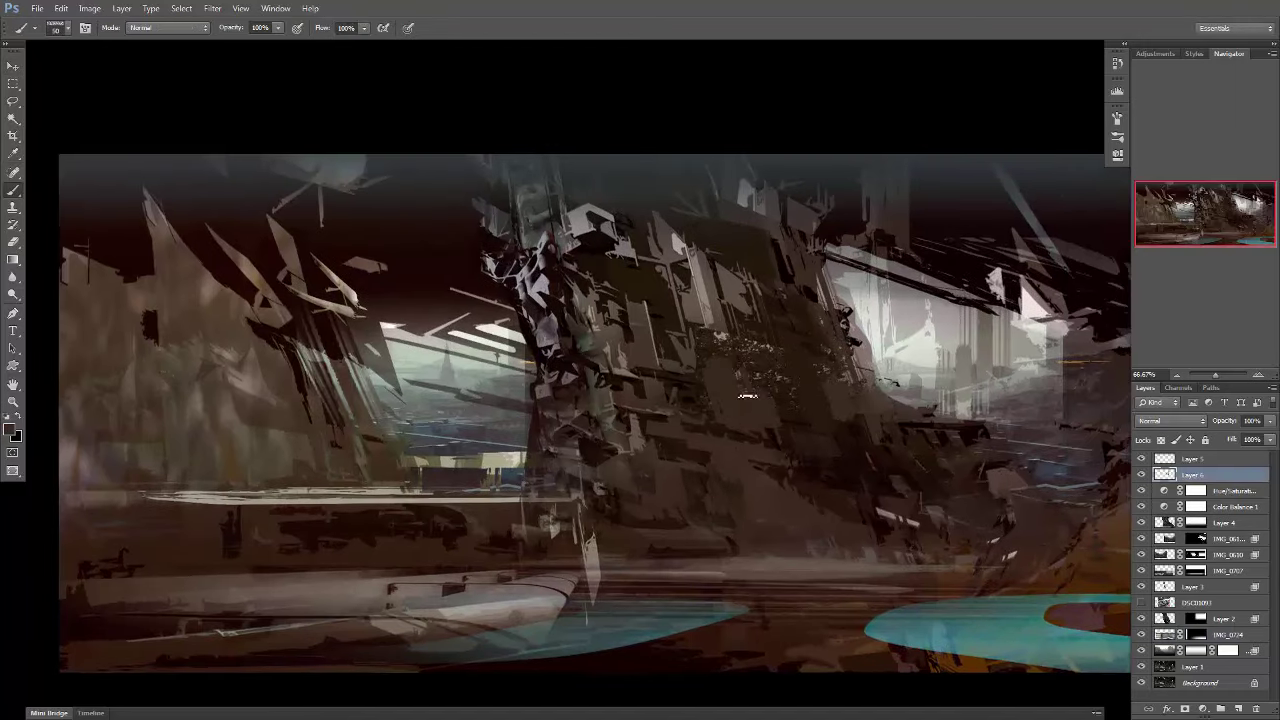
{"action": "left_click", "coordinate": [719, 315], "text": "alt"}
{"action": "left_click", "coordinate": [752, 322], "text": "alt"}
{"action": "left_click", "coordinate": [916, 396], "text": "alt"}
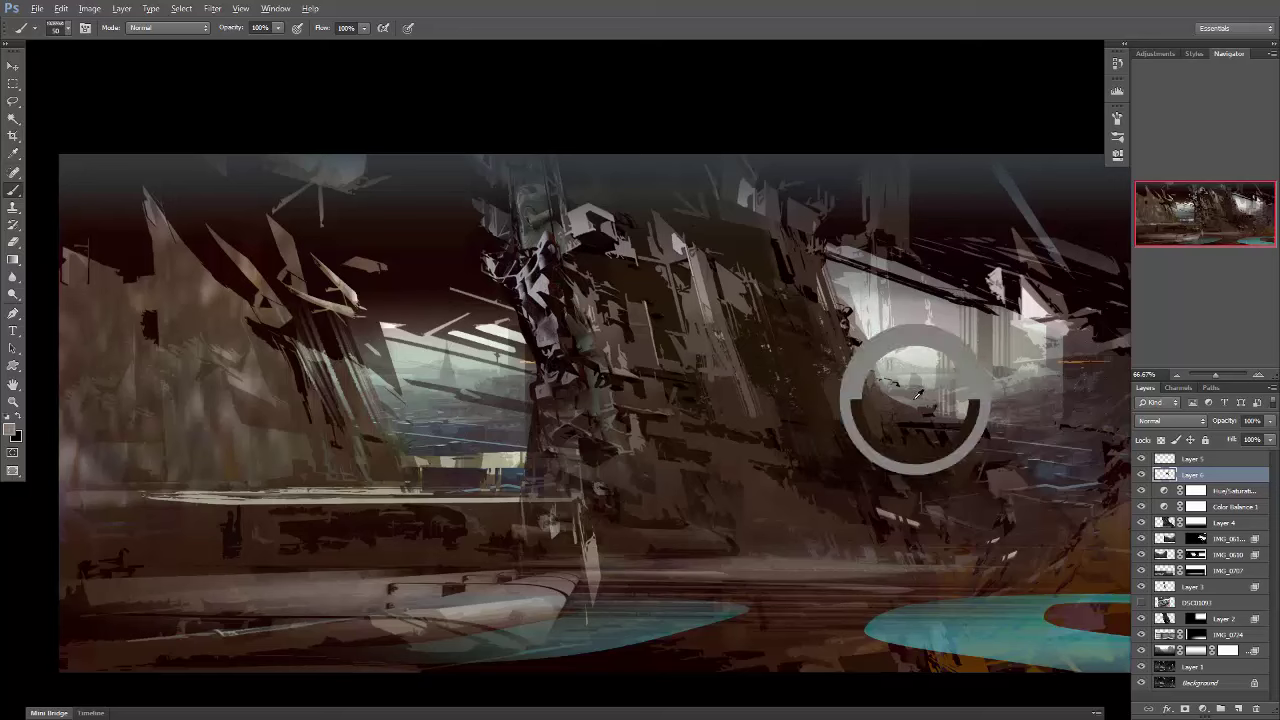
{"action": "key", "text": "bracketleft"}
{"action": "key", "text": "bracketleft"}
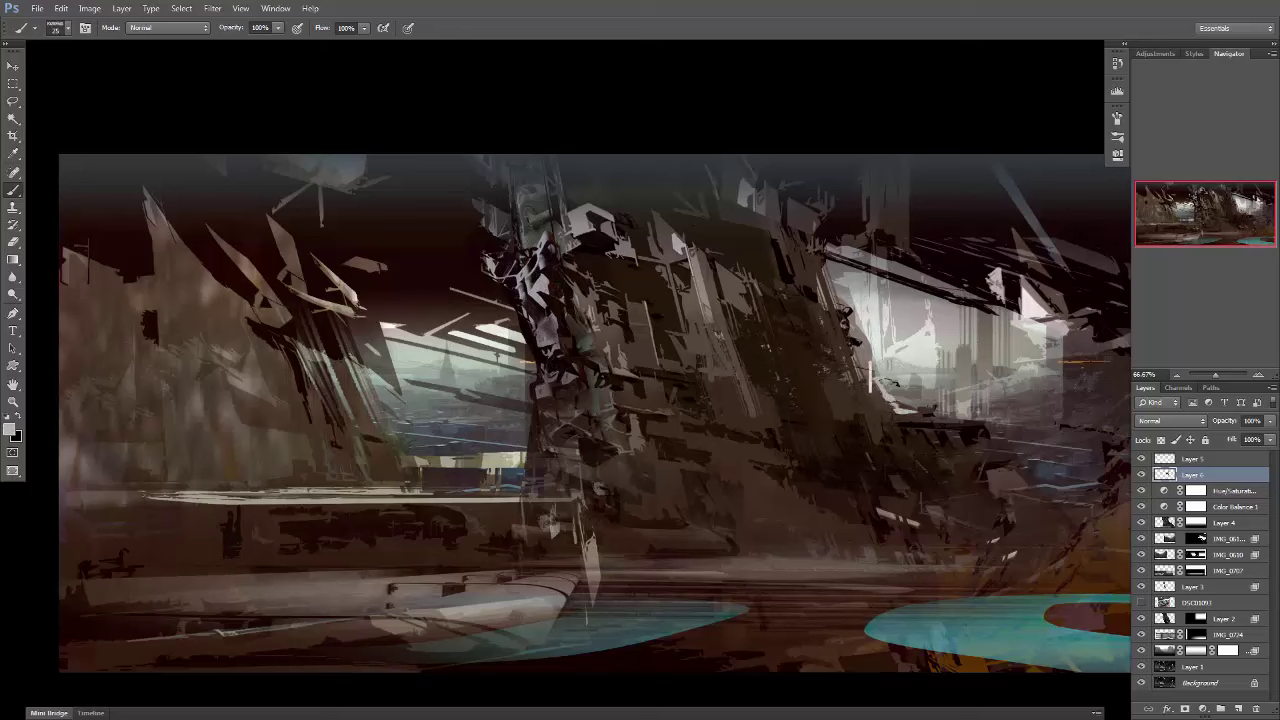
{"action": "left_click", "coordinate": [872, 375], "text": "alt"}
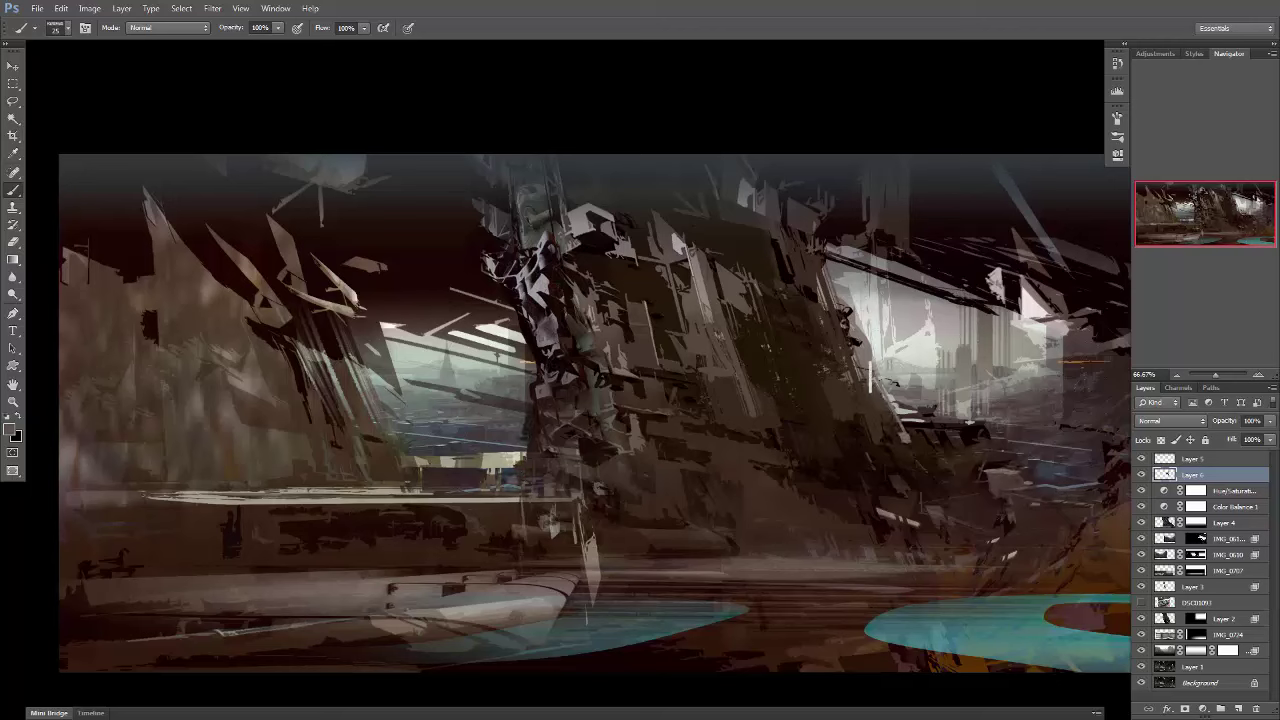
Switch to a different brush preset and pan toward the painting's right side.
{"action": "right_click", "coordinate": [608, 330]}
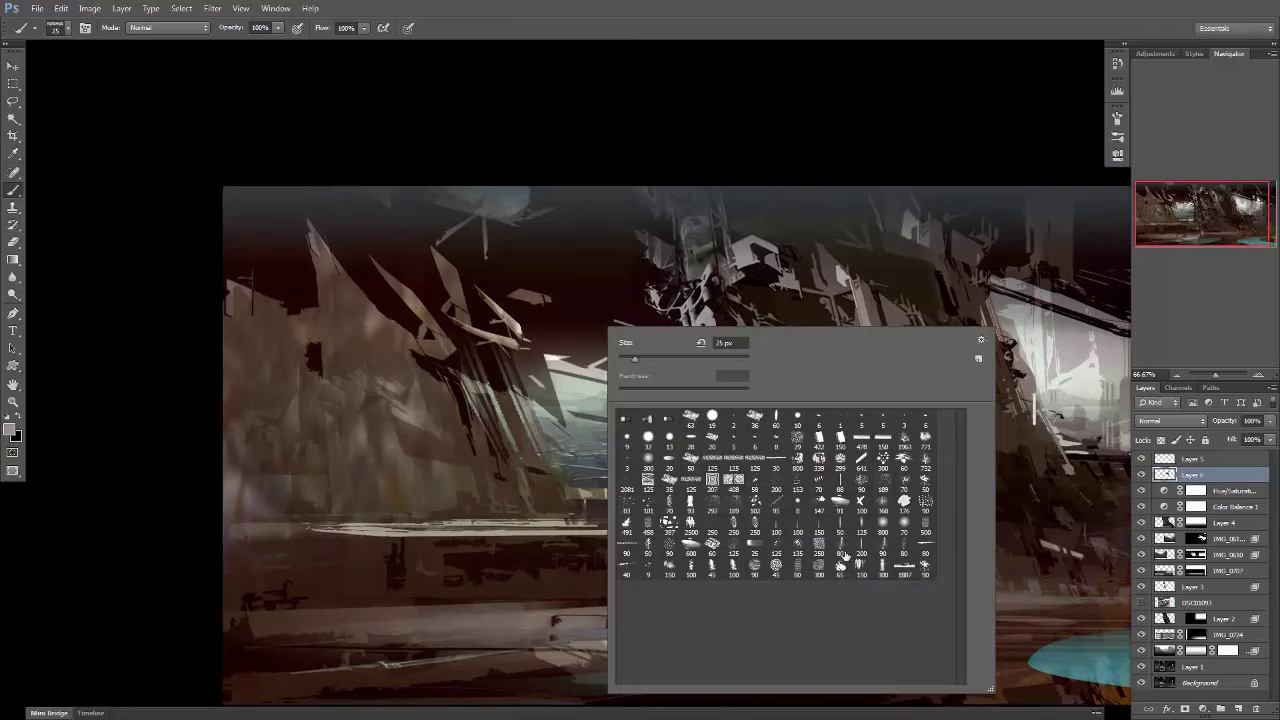
{"action": "double_click", "coordinate": [777, 568]}
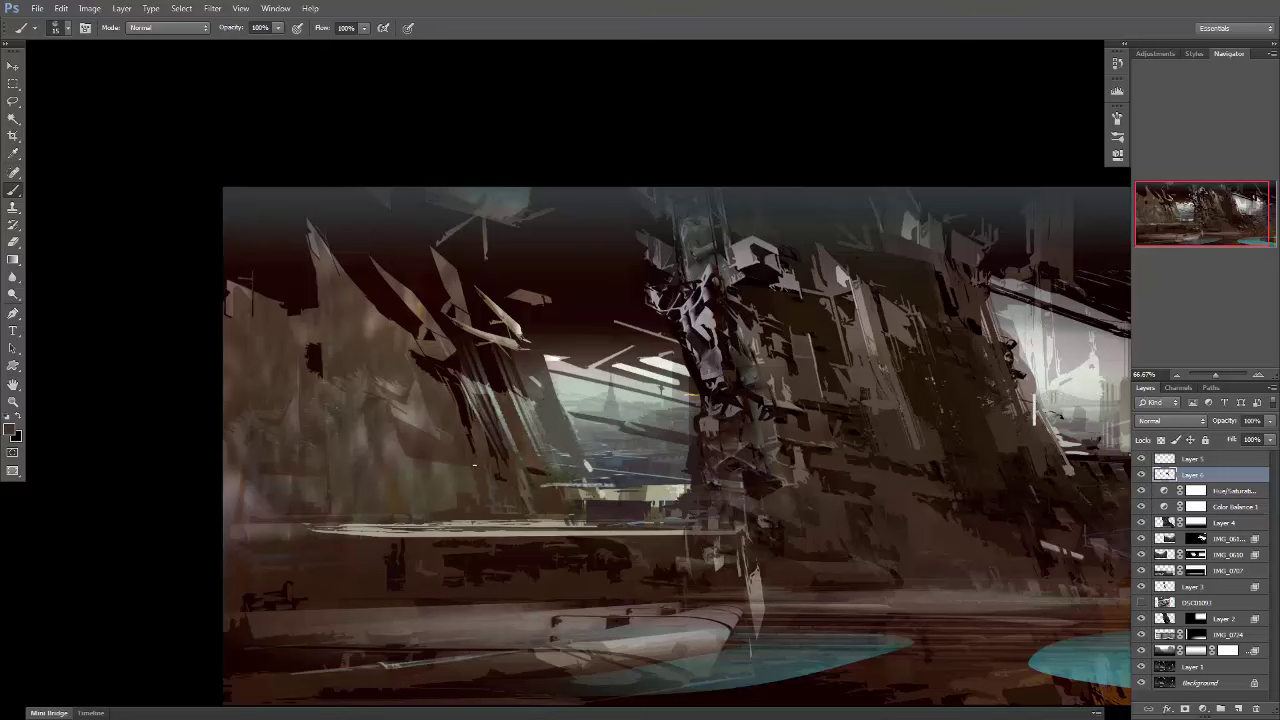
{"action": "left_click_drag", "start_coordinate": [758, 574], "coordinate": [783, 504]}
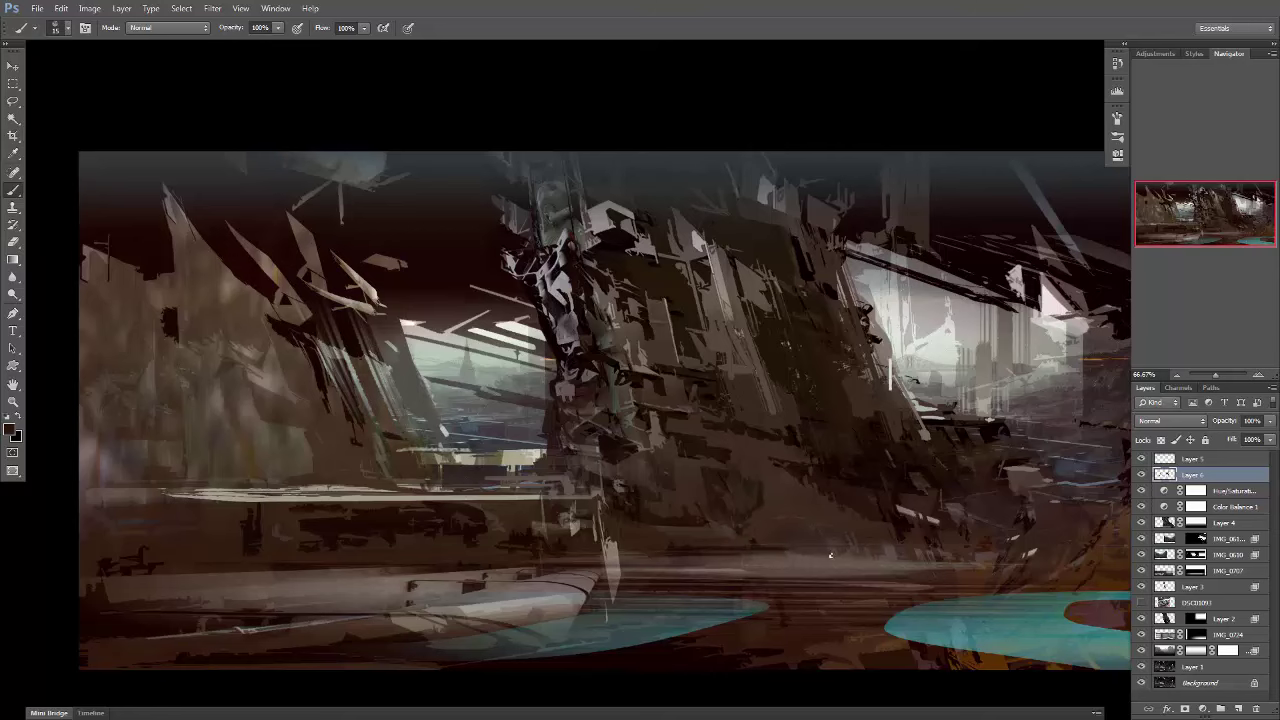
{"action": "left_click_drag", "start_coordinate": [766, 482], "coordinate": [621, 476]}
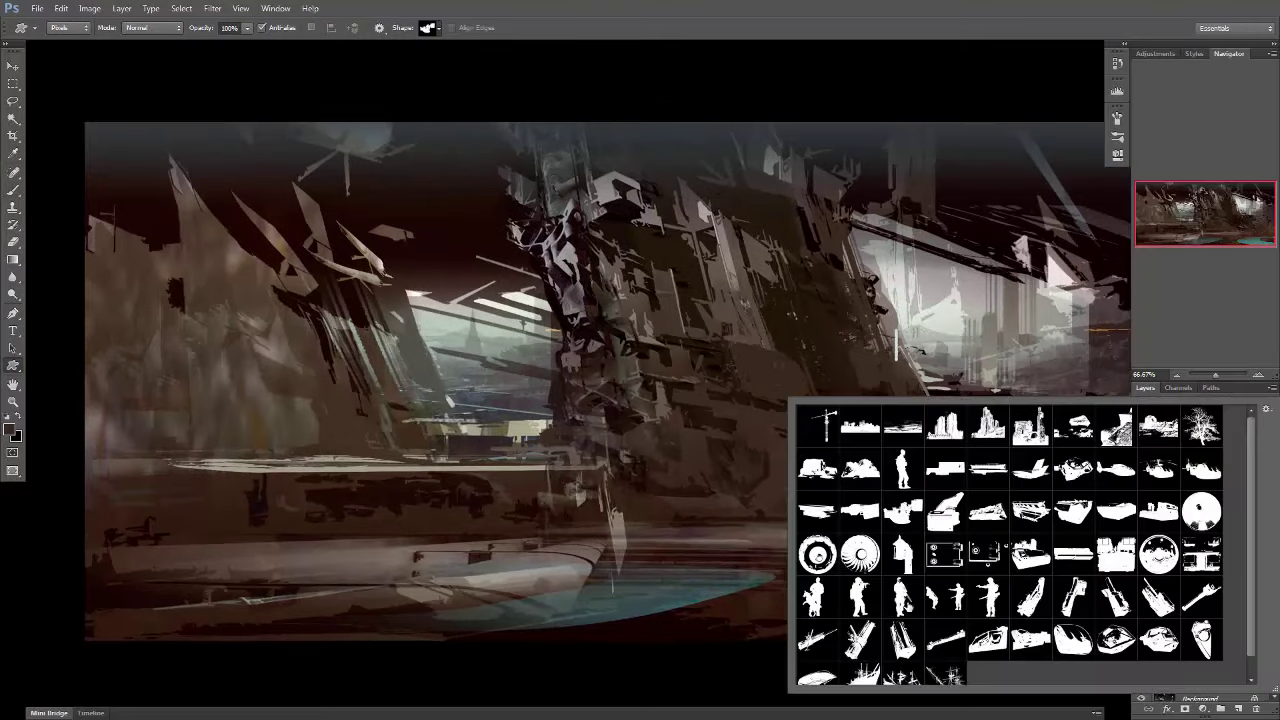
Draw a small dark human figure silhouette and move it onto the left platform.
{"action": "double_click", "coordinate": [902, 468]}
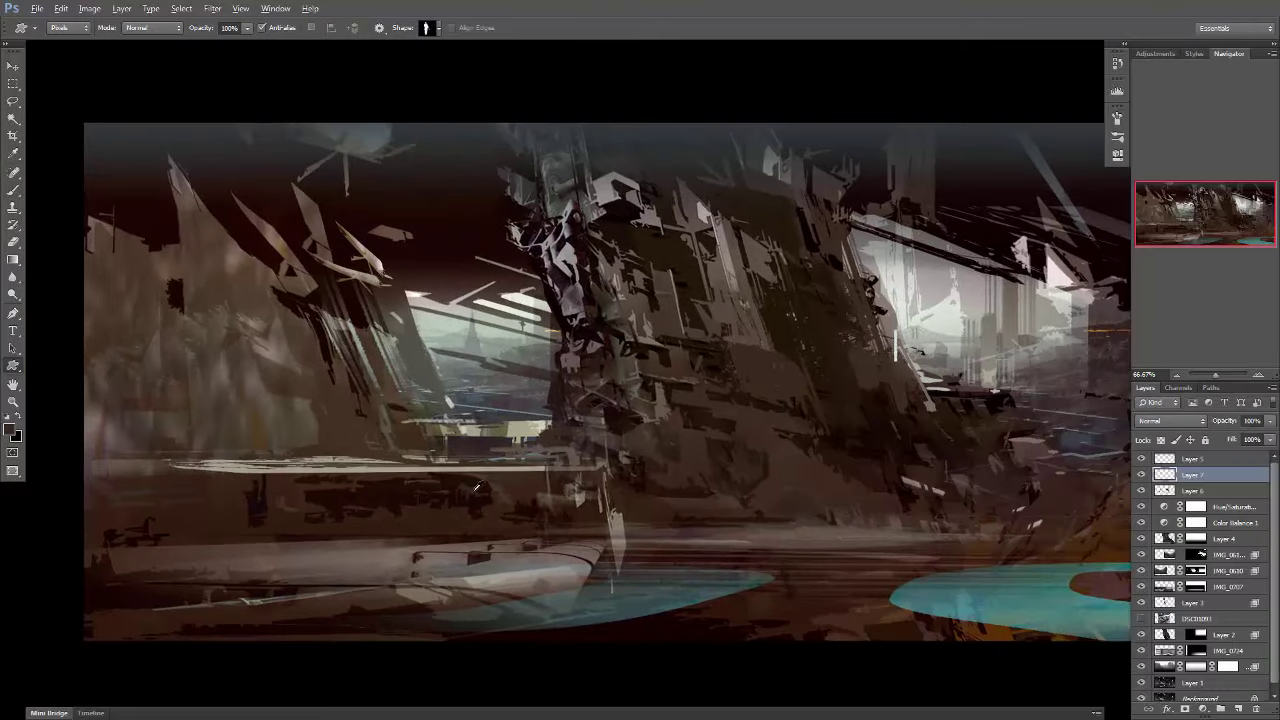
{"action": "left_click_drag", "start_coordinate": [530, 420], "coordinate": [478, 470]}
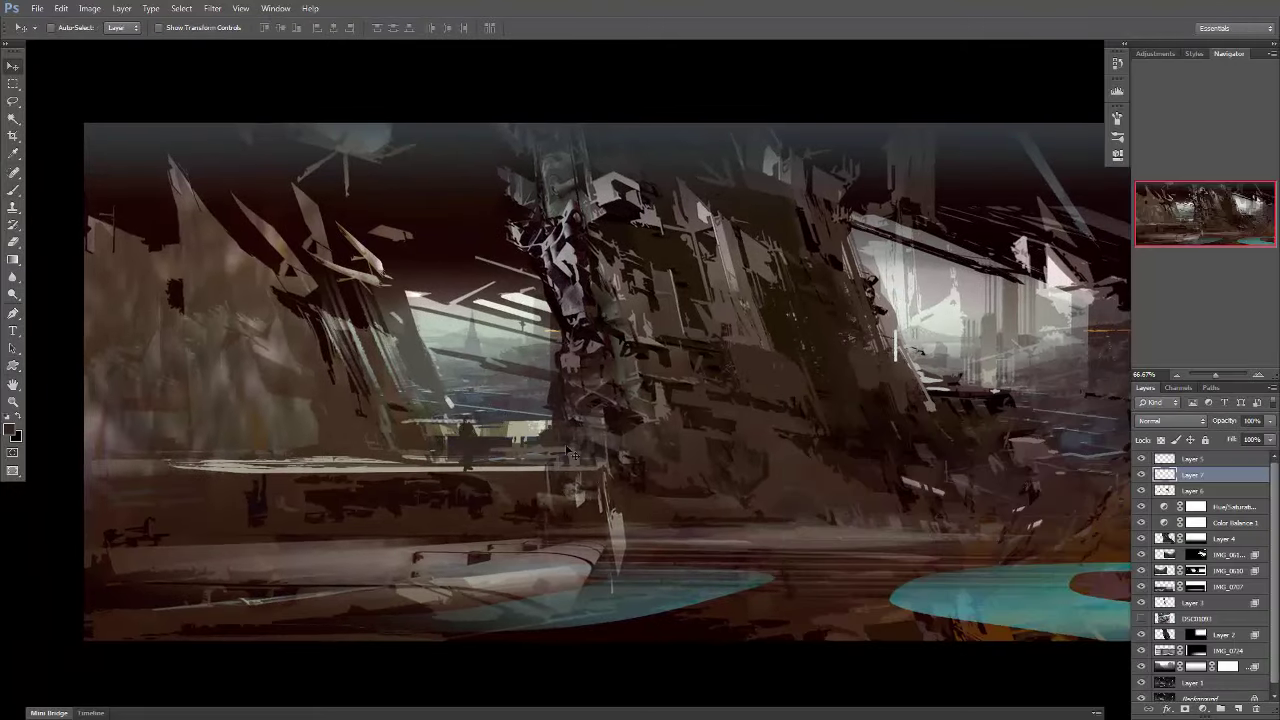
{"action": "key", "text": "ctrl+l"}
{"action": "key", "text": "Return"}
{"action": "key", "text": "v"}
{"action": "left_click_drag", "start_coordinate": [631, 488], "coordinate": [543, 478]}
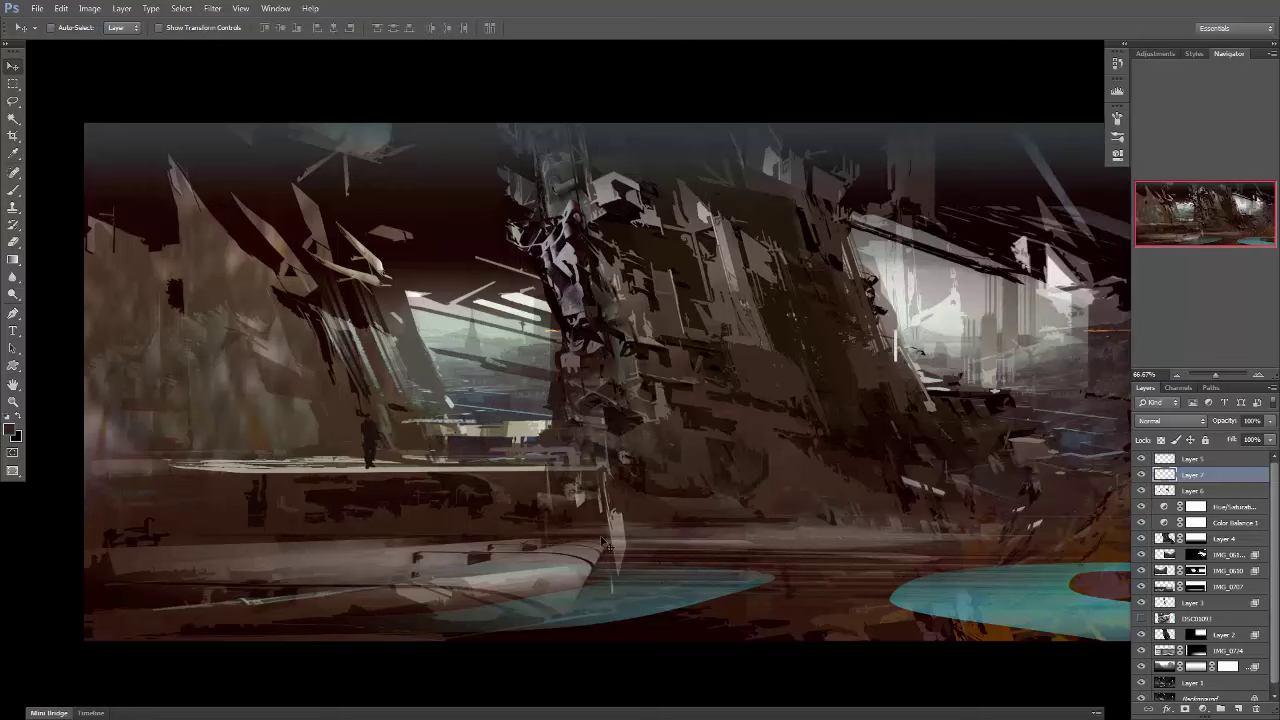
{"action": "left_click_drag", "start_coordinate": [588, 528], "coordinate": [588, 532]}
{"action": "key", "text": "b"}
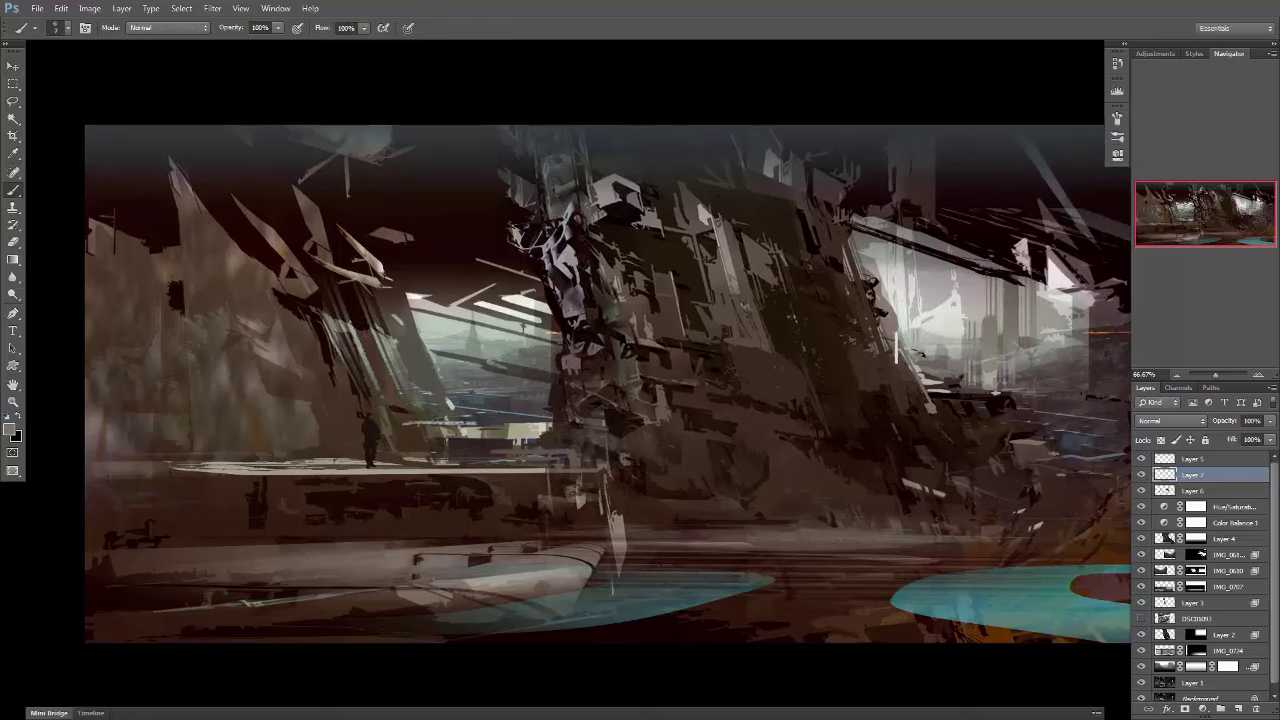
{"action": "left_click_drag", "start_coordinate": [578, 497], "coordinate": [572, 487]}
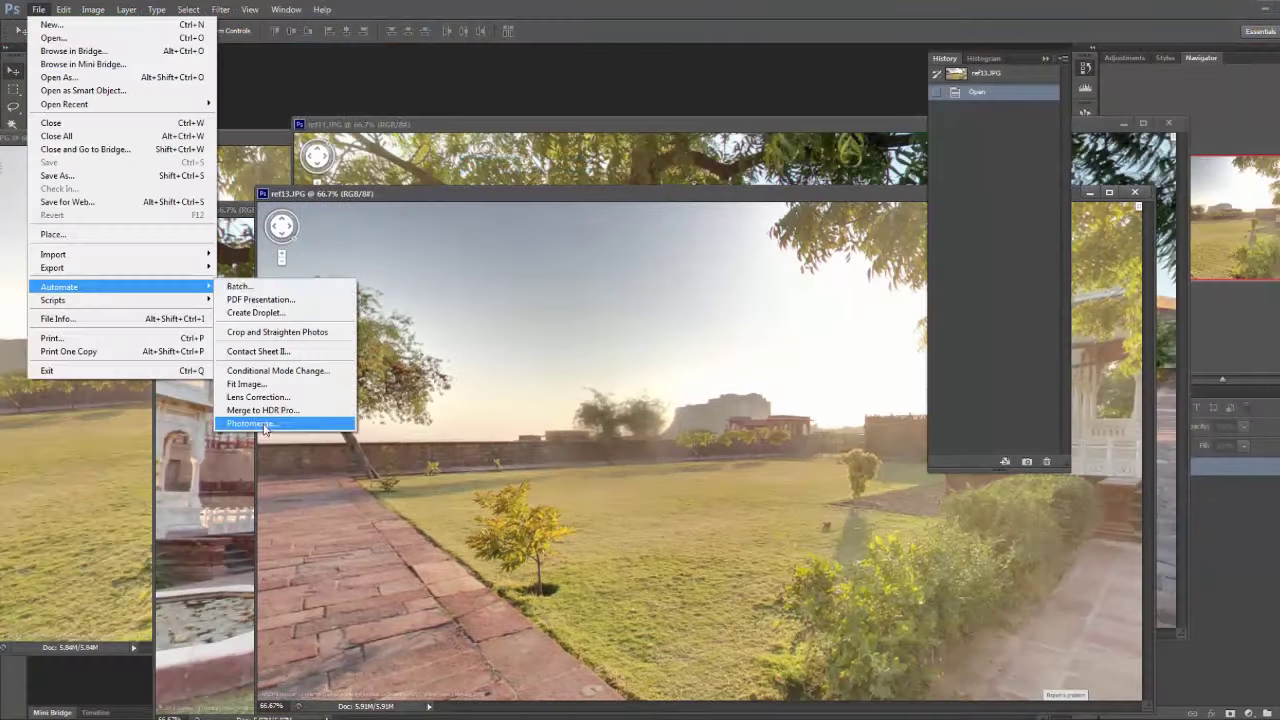
Run Photomerge on ref10–ref13 to stitch the courtyard panorama.
{"action": "left_click", "coordinate": [265, 424]}
{"action": "left_click", "coordinate": [771, 217]}
{"action": "left_click_drag", "start_coordinate": [617, 366], "coordinate": [780, 457]}
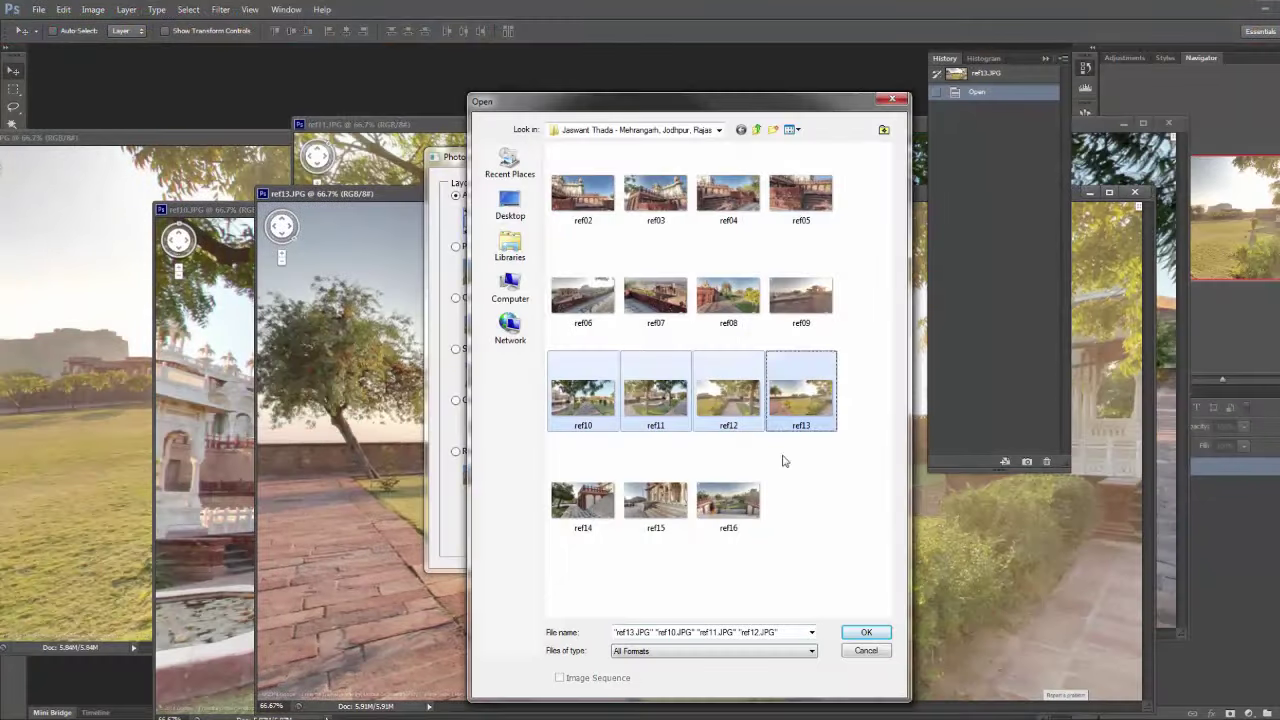
{"action": "left_click", "coordinate": [865, 632]}
{"action": "left_click", "coordinate": [862, 193]}
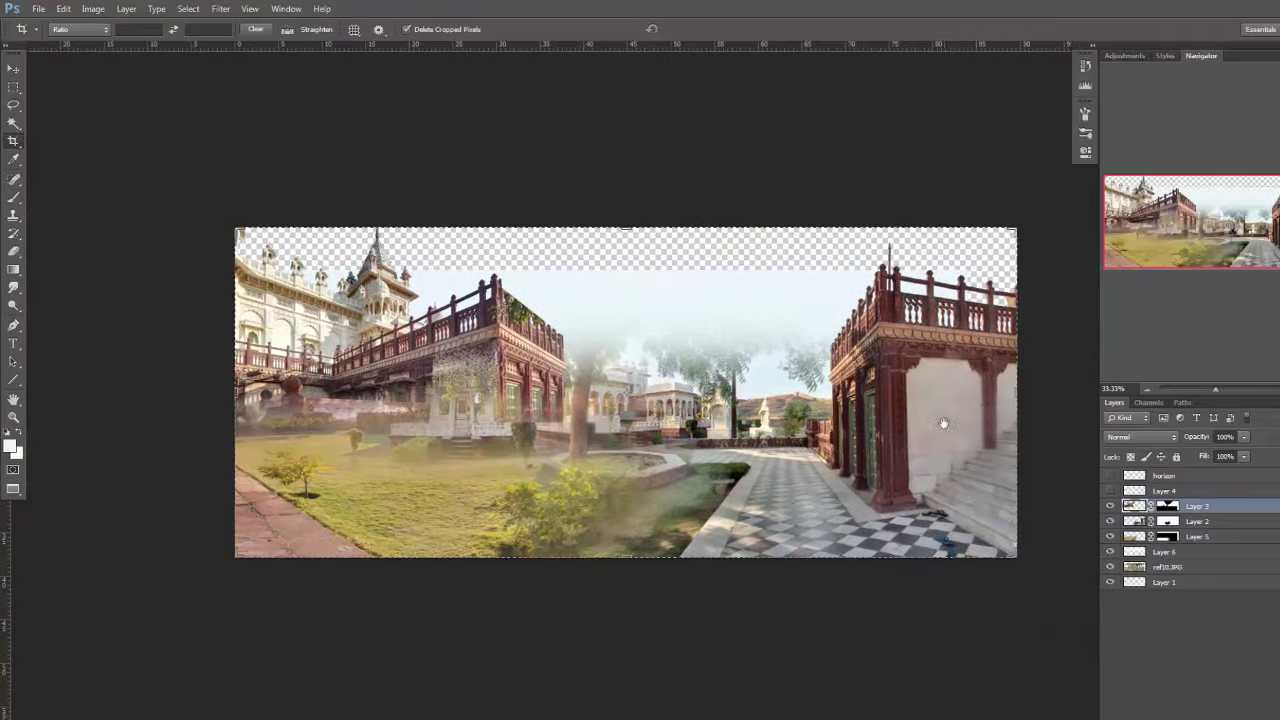
Fill Layer 1 with the pale colour and enlarge the left palace building on Layer 3 upward.
{"action": "key", "text": "b"}
{"action": "key", "text": "alt+BackSpace"}
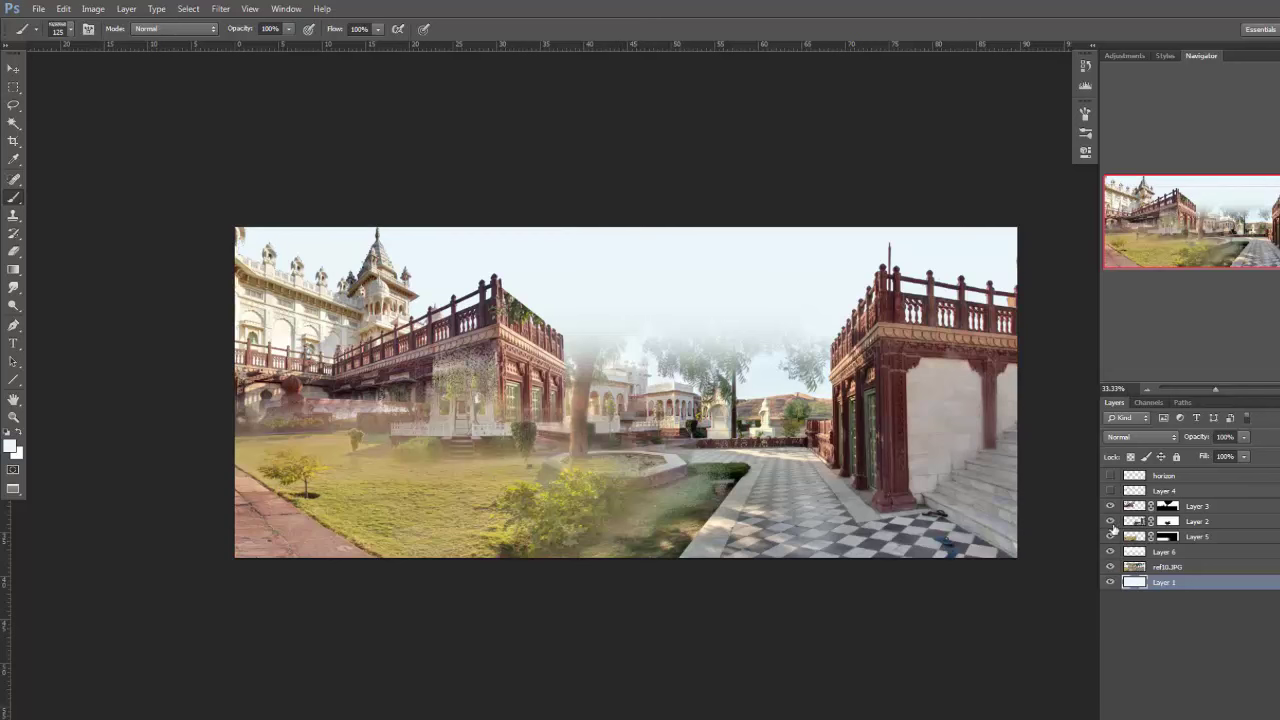
{"action": "left_click", "coordinate": [1197, 506]}
{"action": "key", "text": "ctrl+t"}
{"action": "left_click_drag", "start_coordinate": [634, 227], "coordinate": [806, 133]}
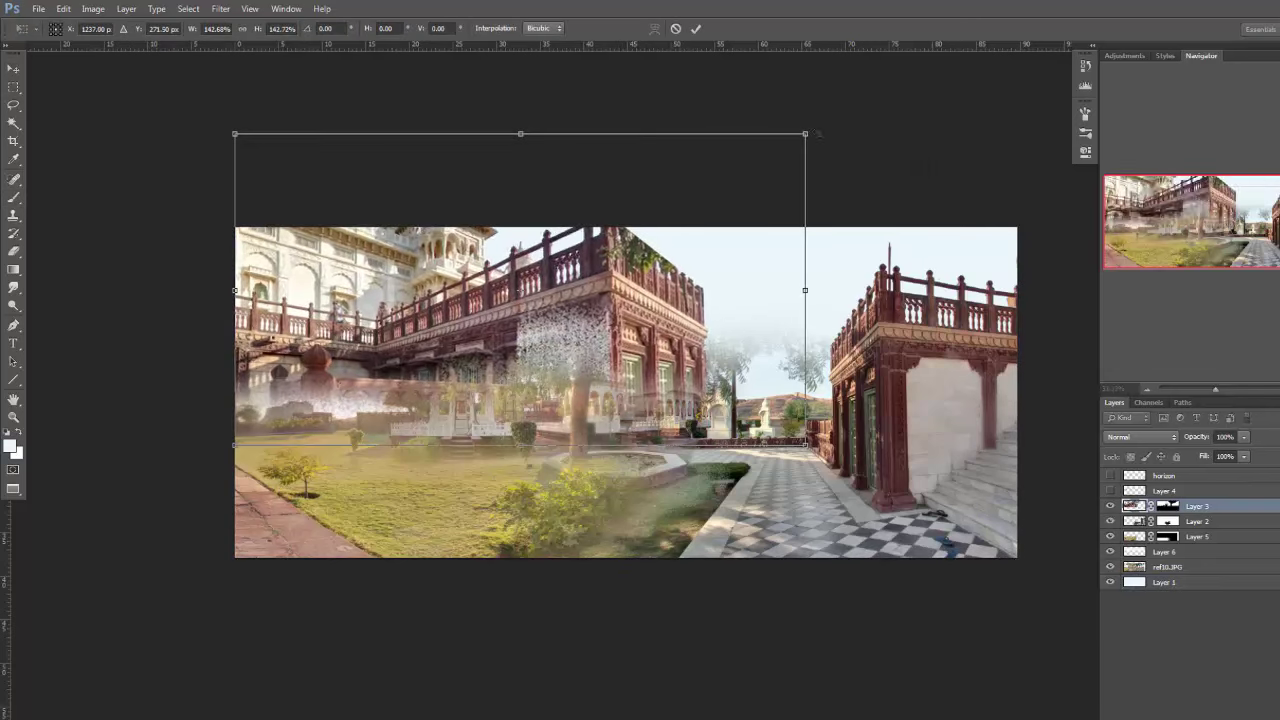
{"action": "key", "text": "Escape"}
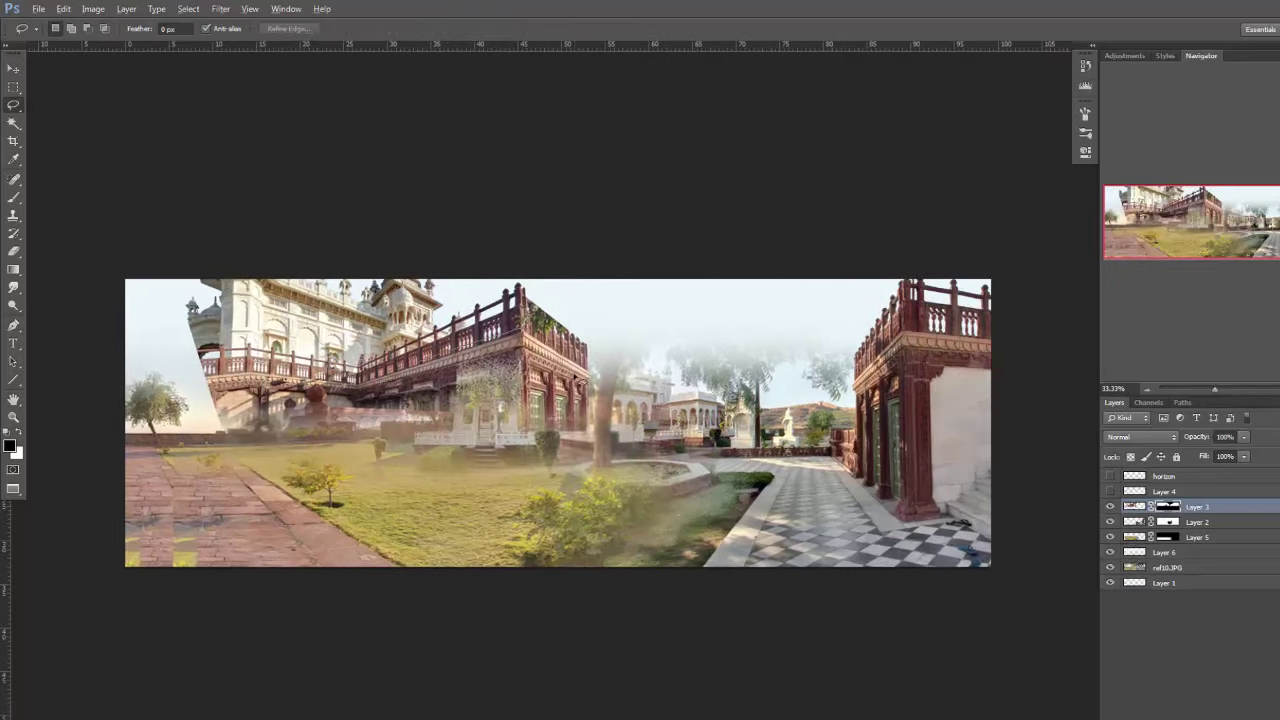
{"action": "key", "text": "ctrl+t"}
{"action": "left_click_drag", "start_coordinate": [674, 177], "coordinate": [826, 125]}
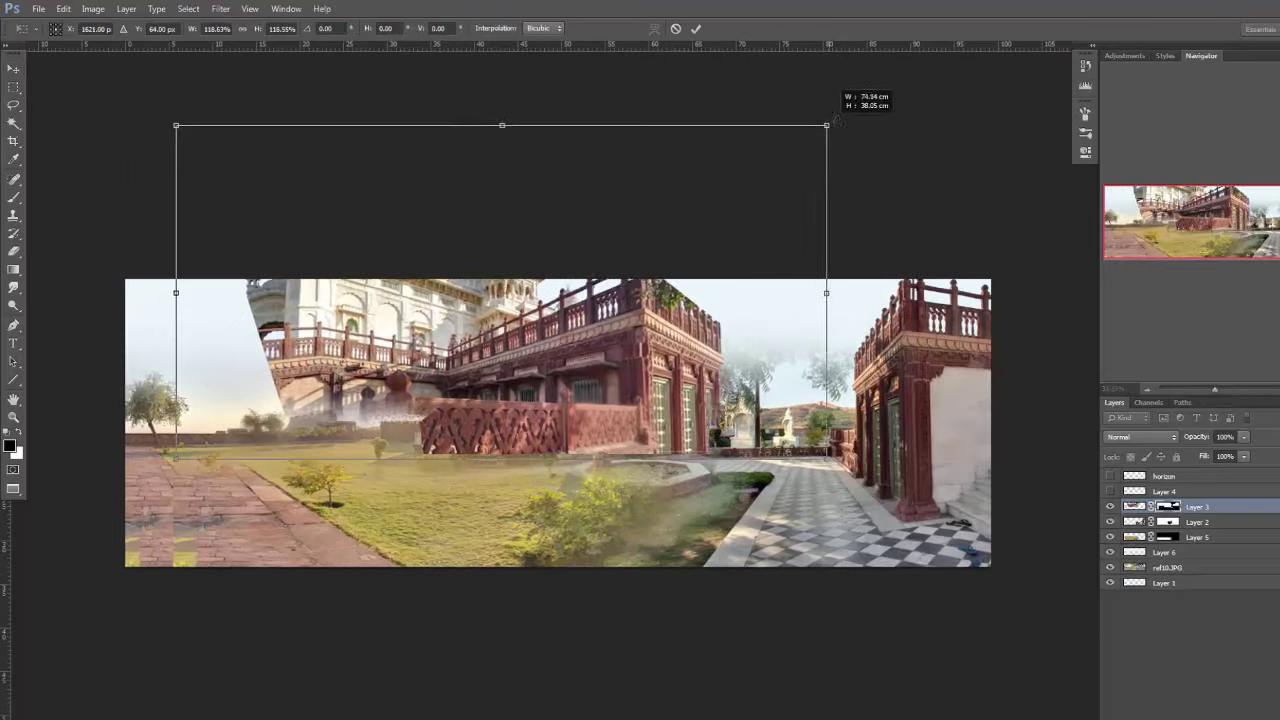
{"action": "key", "text": "Return"}
Crop the panorama to a taller frame, extending the height to 45.27 cm.
{"action": "key", "text": "c"}
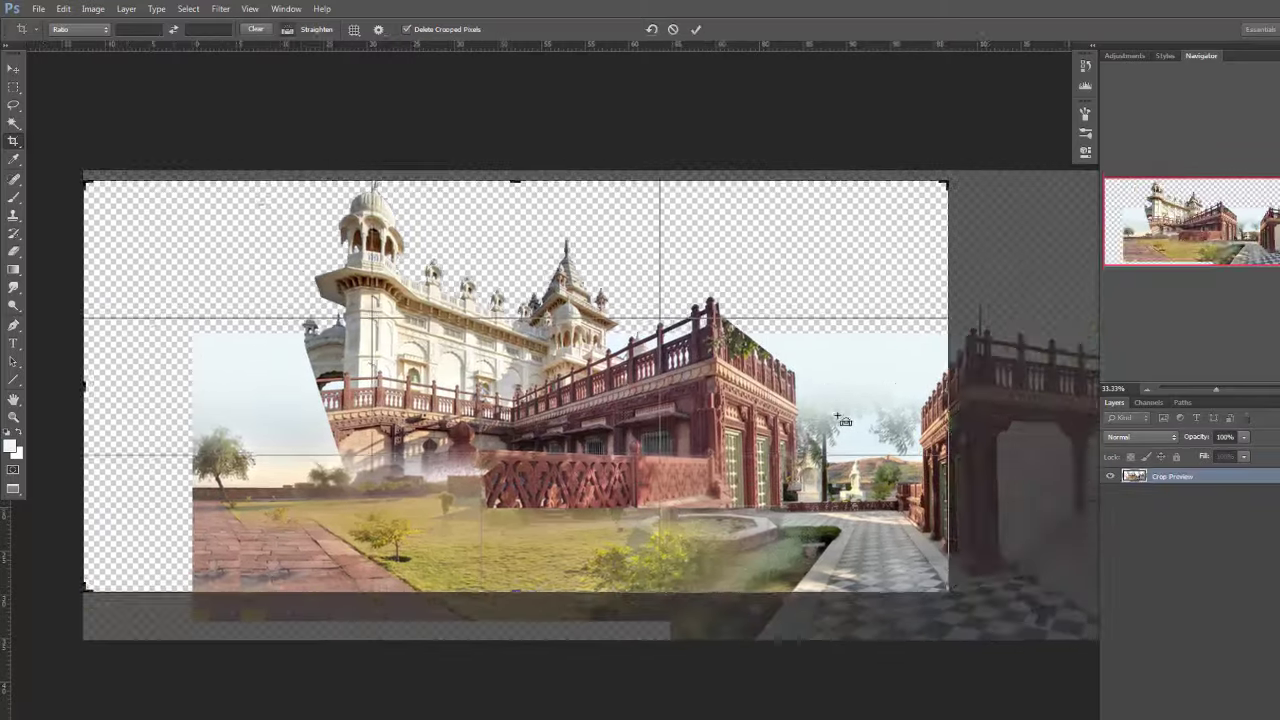
{"action": "left_click_drag", "start_coordinate": [697, 536], "coordinate": [217, 372]}
{"action": "key", "text": "ctrl+minus"}
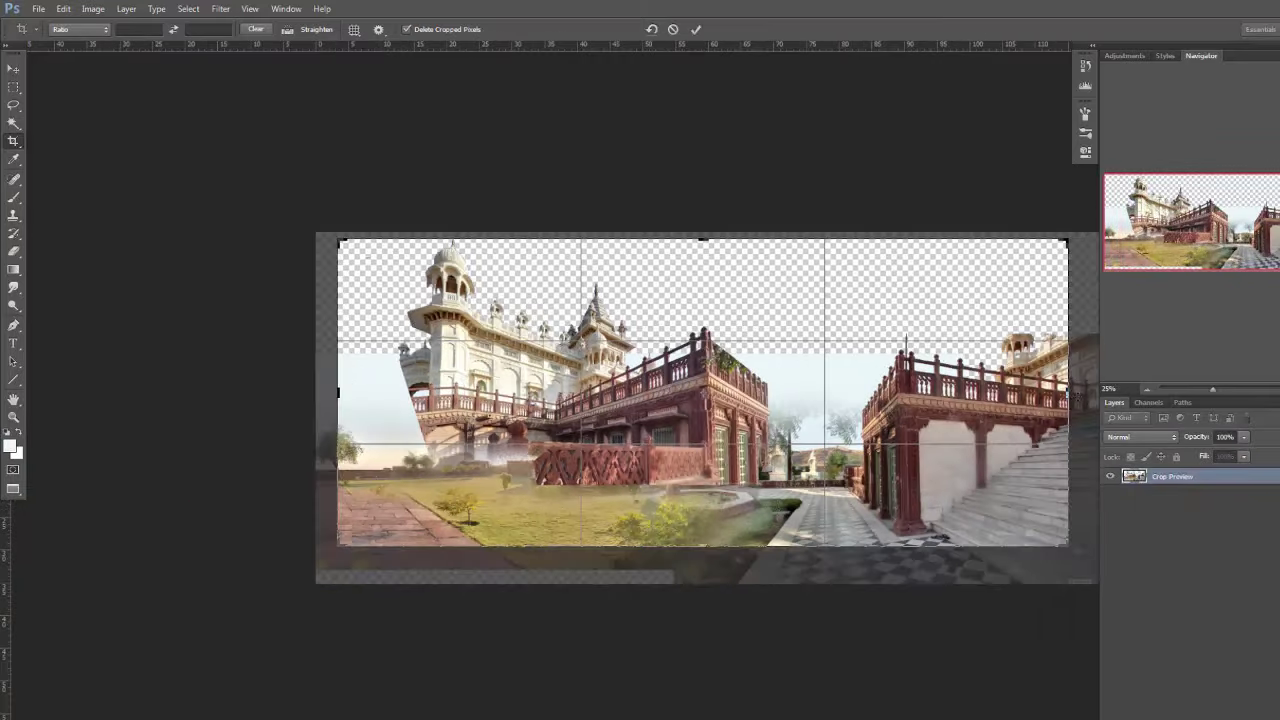
{"action": "key", "text": "Escape"}
{"action": "left_click_drag", "start_coordinate": [565, 600], "coordinate": [565, 570]}
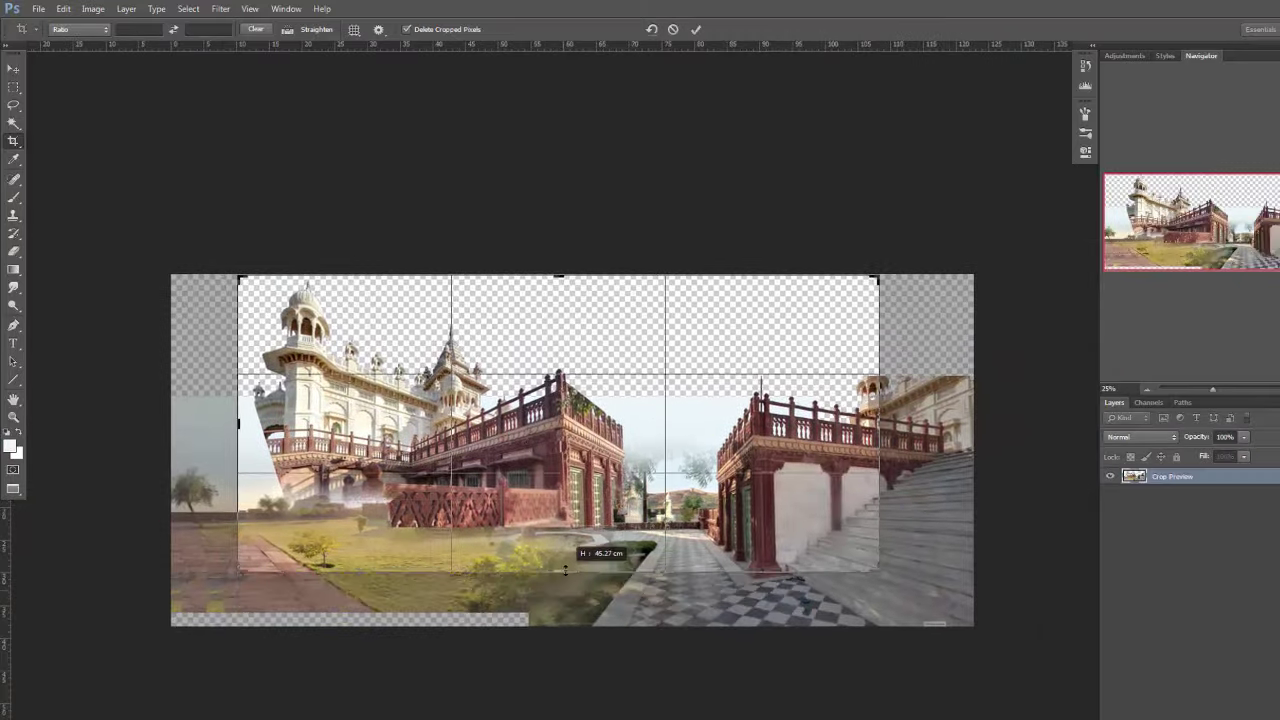
{"action": "key", "text": "Return"}
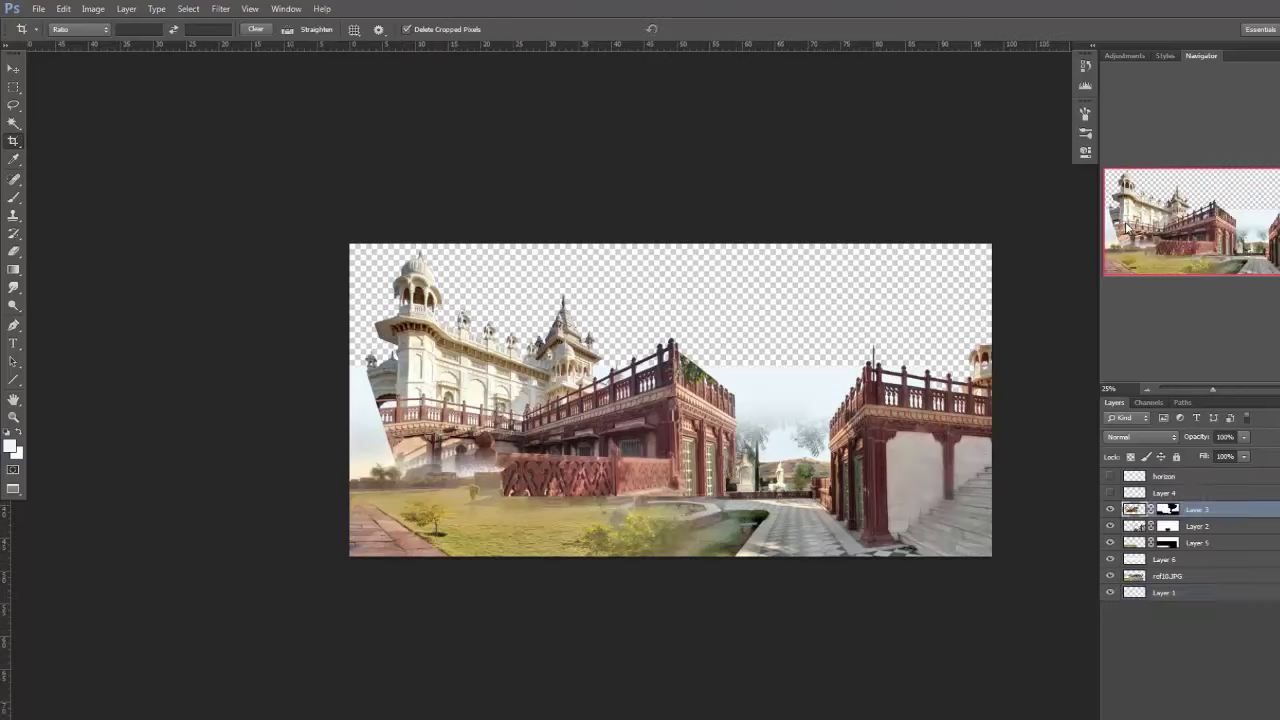
Fill the new gaps on Layer 1 with light sky colour and enlarge Layer 3's building further.
{"action": "left_click", "coordinate": [1163, 592]}
{"action": "key", "text": "alt+BackSpace"}
{"action": "left_click", "coordinate": [1197, 509]}
{"action": "key", "text": "ctrl+t"}
{"action": "left_click_drag", "start_coordinate": [723, 257], "coordinate": [790, 187]}
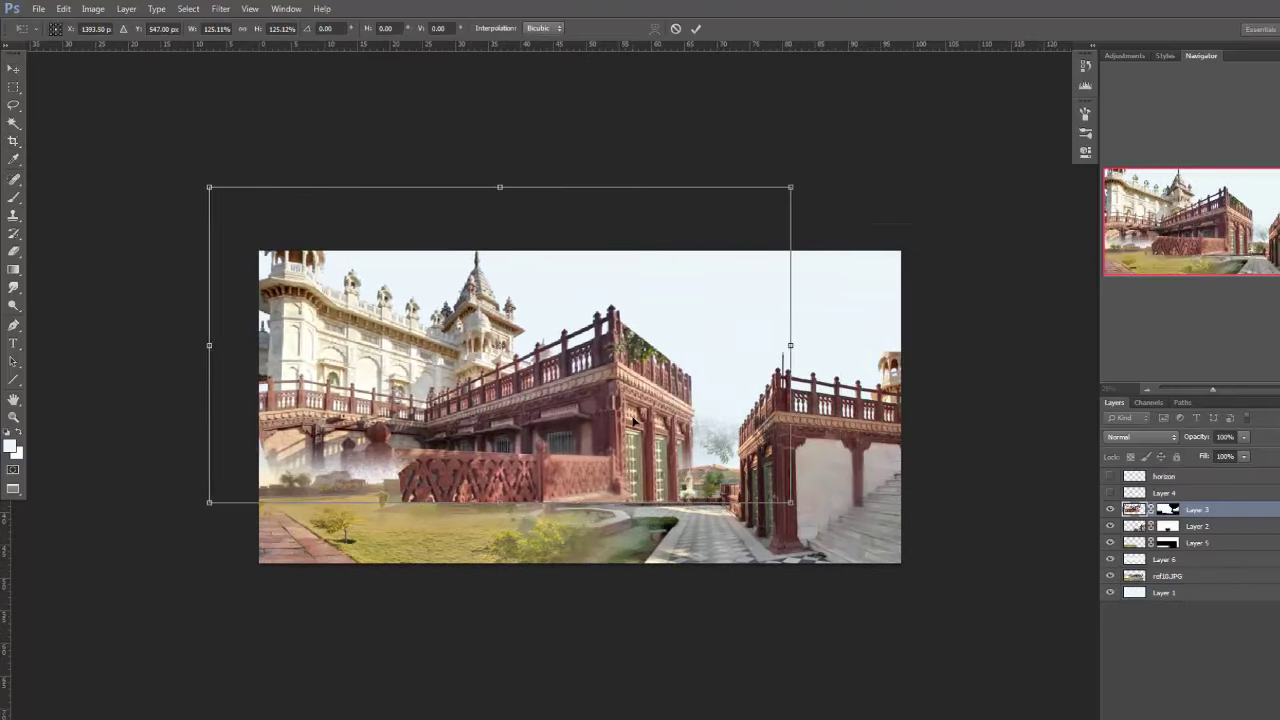
{"action": "key", "text": "Return"}
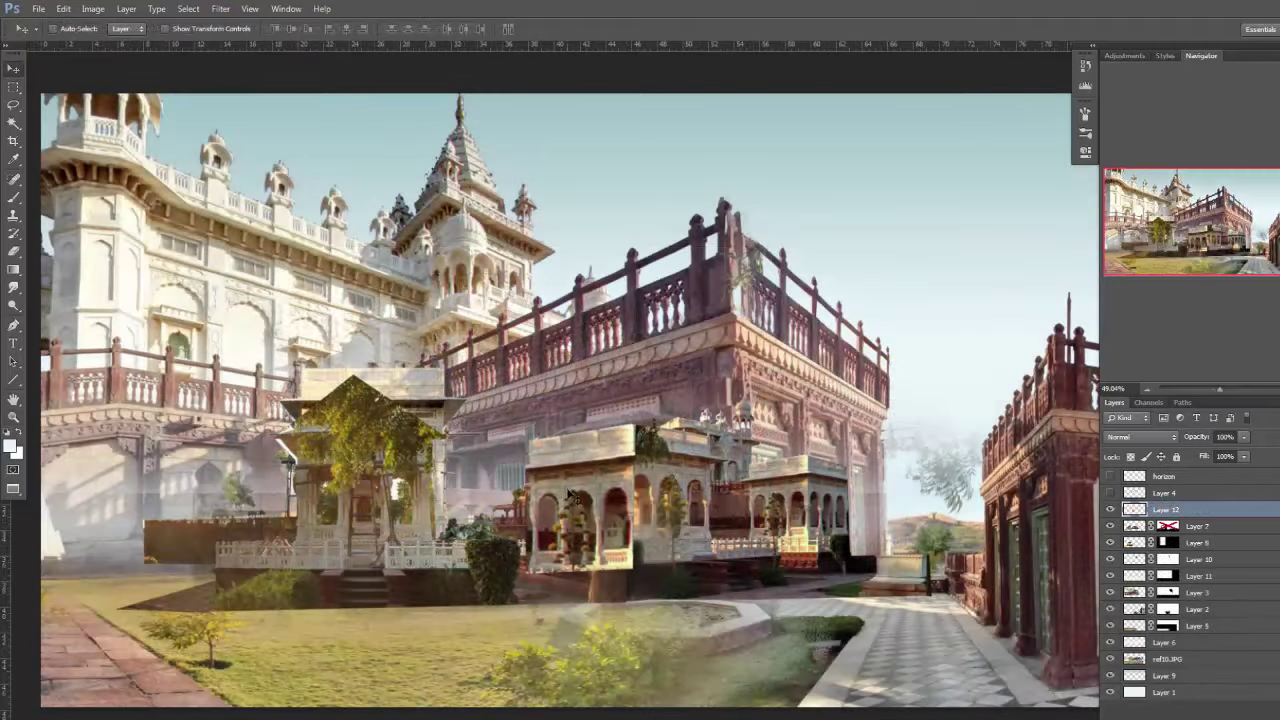
Hide Layer 13's dark fill covering the pavilions.
{"action": "left_click_drag", "start_coordinate": [570, 494], "coordinate": [553, 497]}
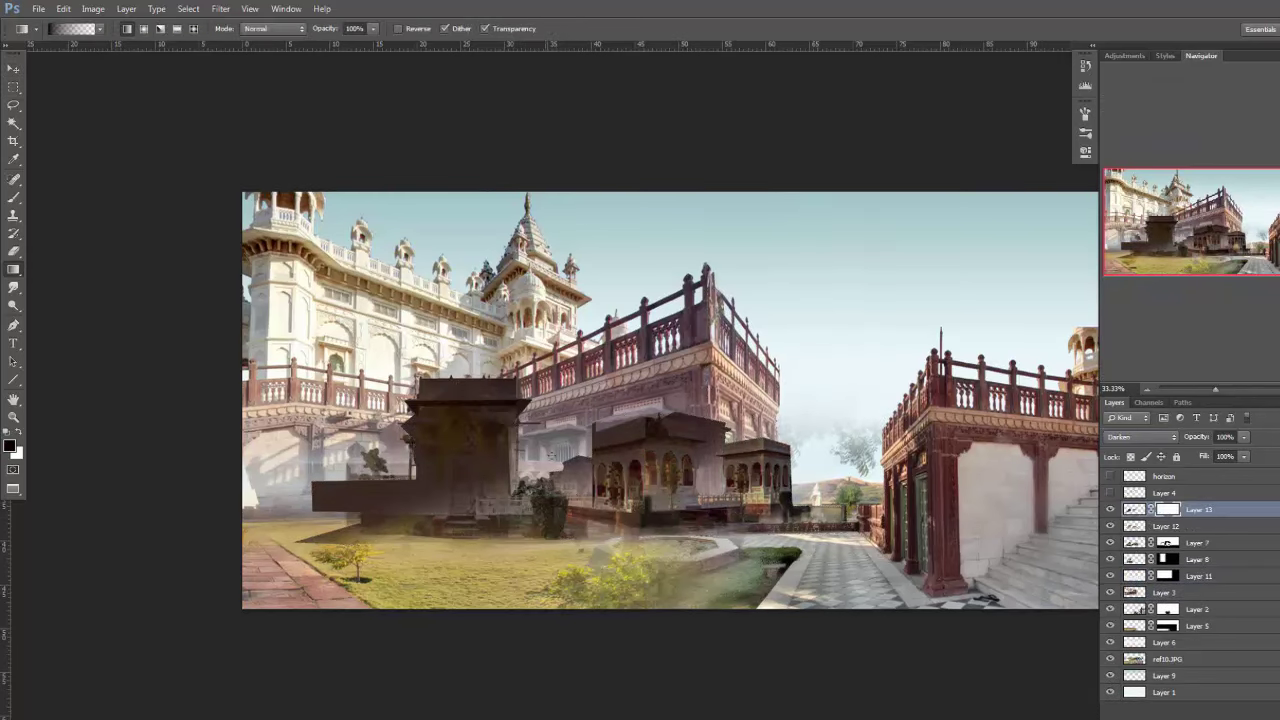
{"action": "left_click", "coordinate": [1109, 510]}
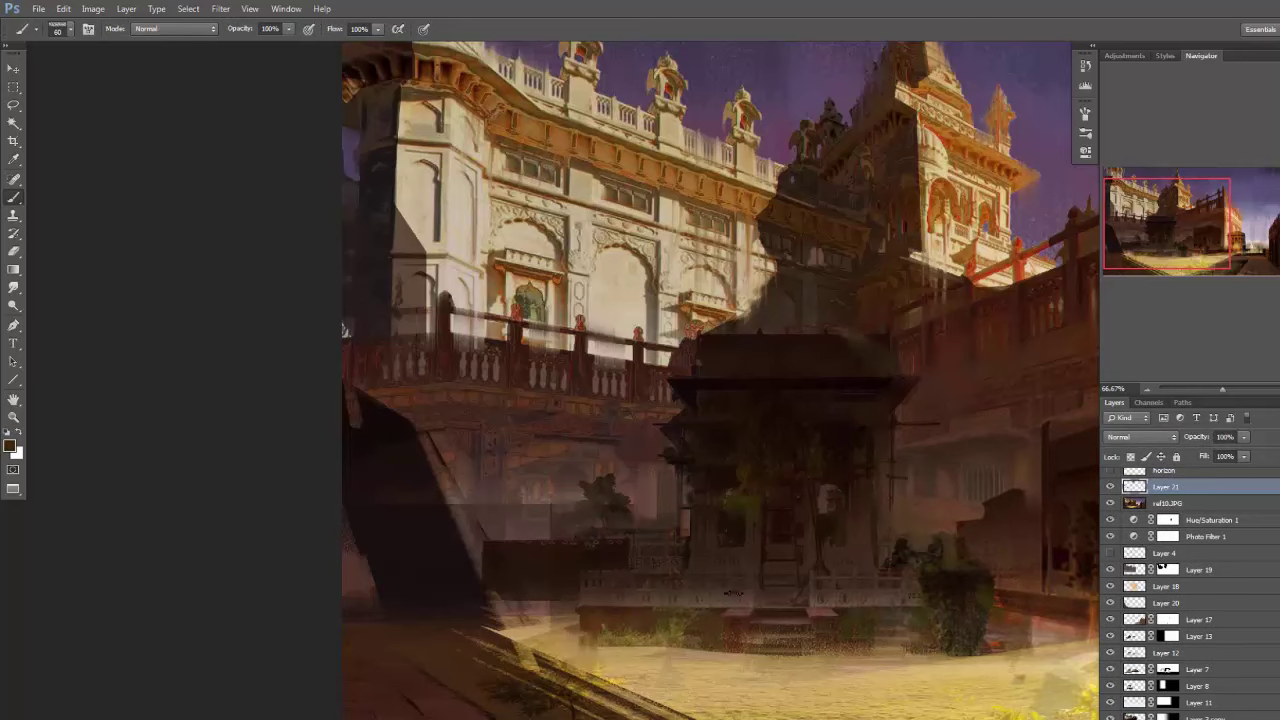
Scroll down and back up to inspect the palace railings and shadowed pavilion.
{"action": "scroll", "coordinate": [550, 380], "scroll_direction": "down", "scroll_amount": 5}
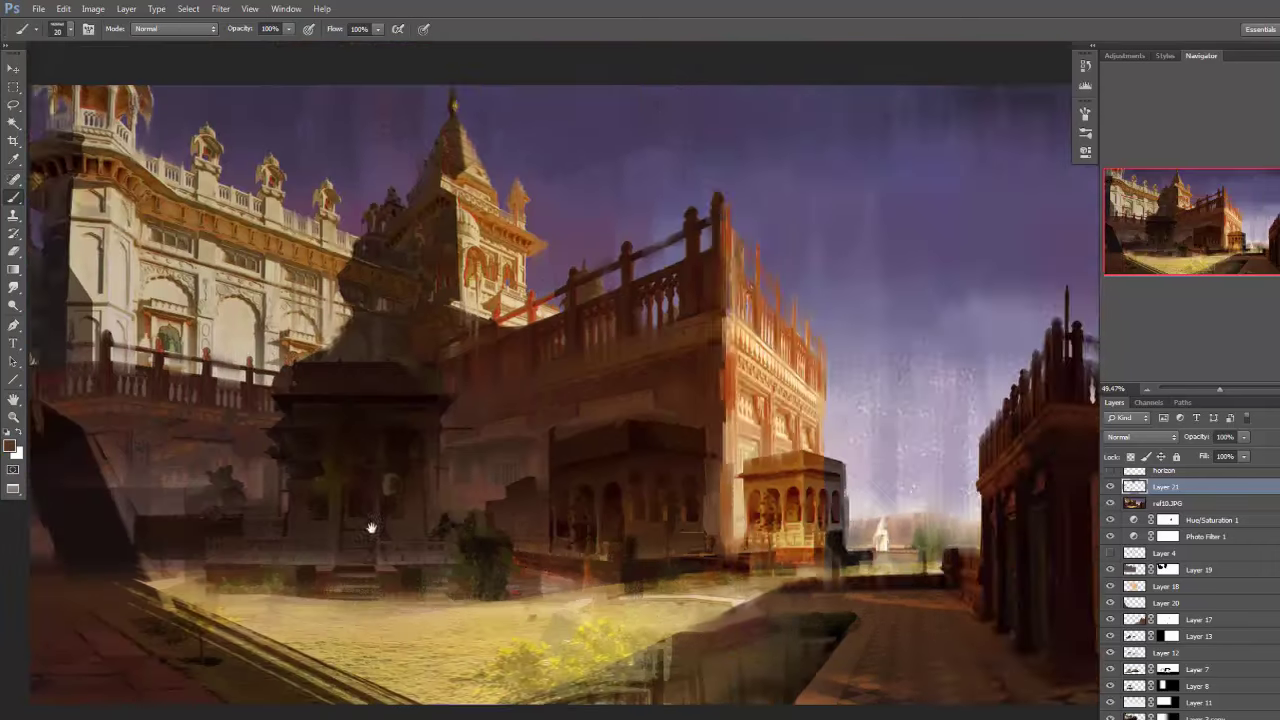
{"action": "scroll", "coordinate": [605, 375], "scroll_direction": "up", "scroll_amount": 2}
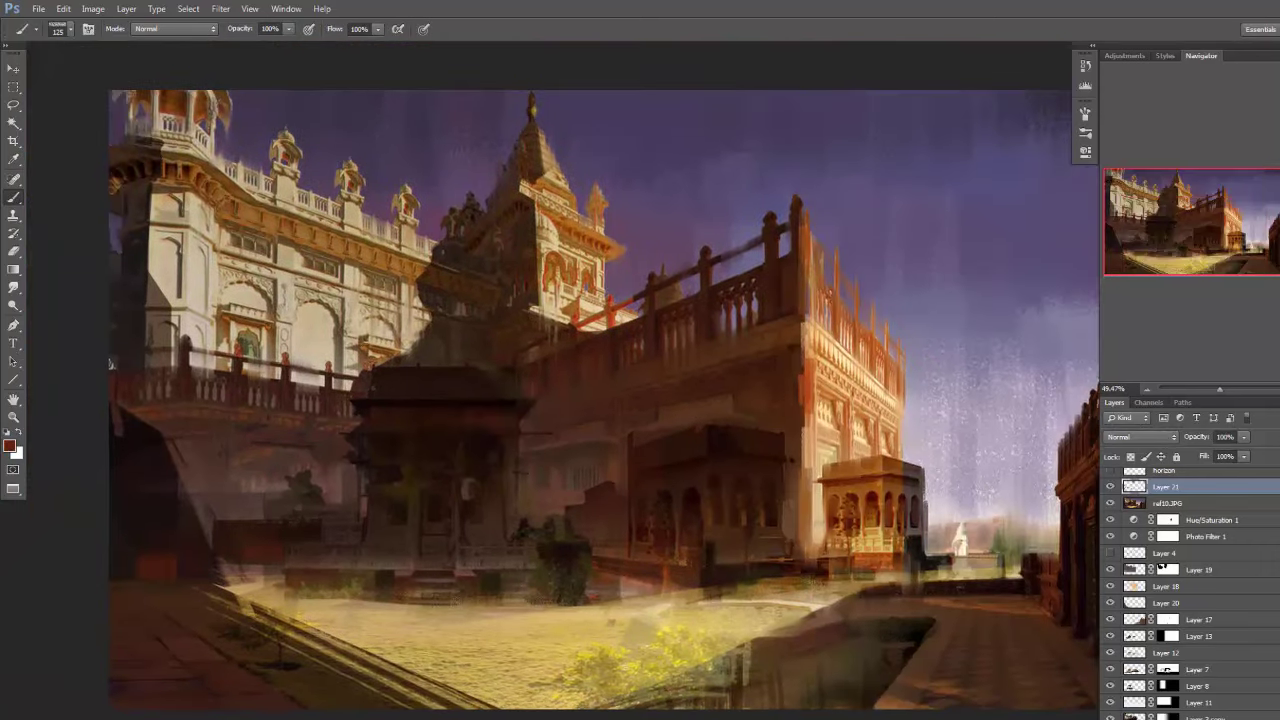